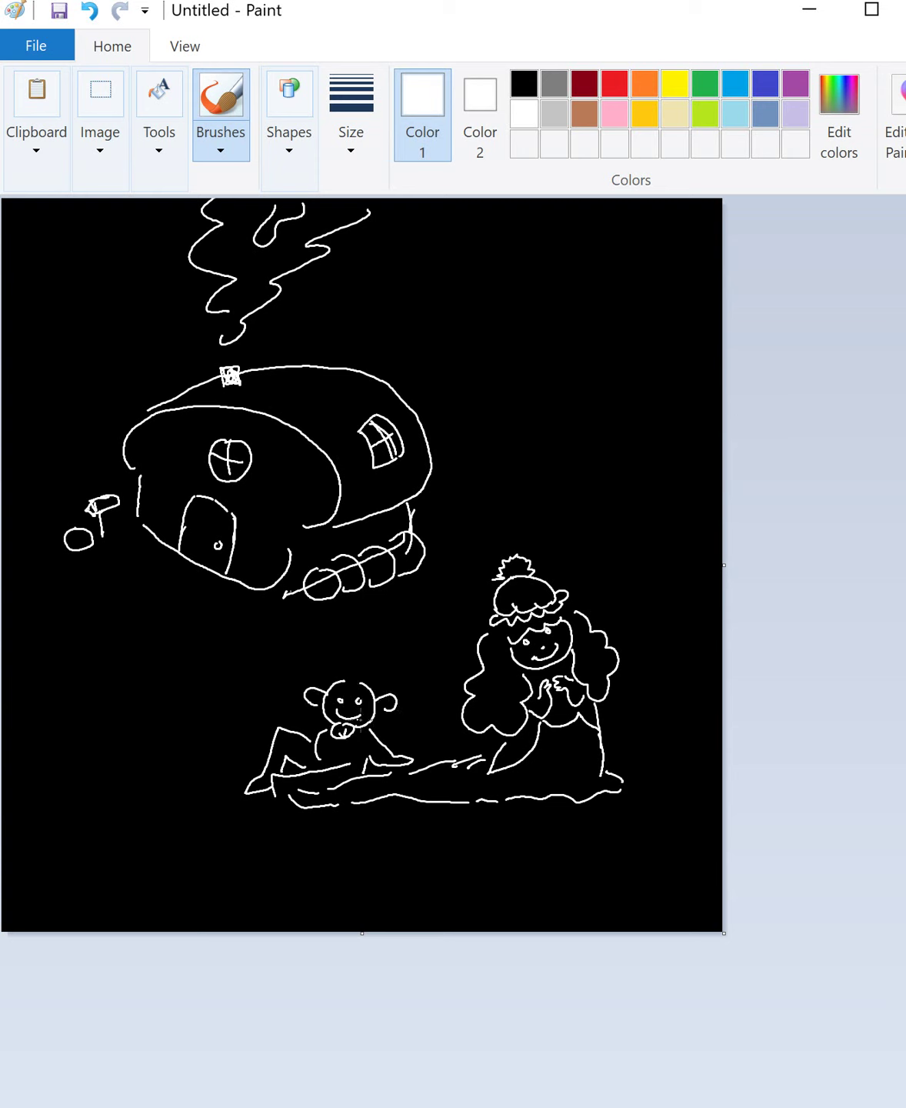
# - Draw parted hair with two tied pigtails, a collar and clothing details on the seated child
pyautogui.moveTo(313, 704)
pyautogui.mouseDown()
pyautogui.moveTo(381, 709)
pyautogui.moveTo(374, 665)
pyautogui.mouseUp()
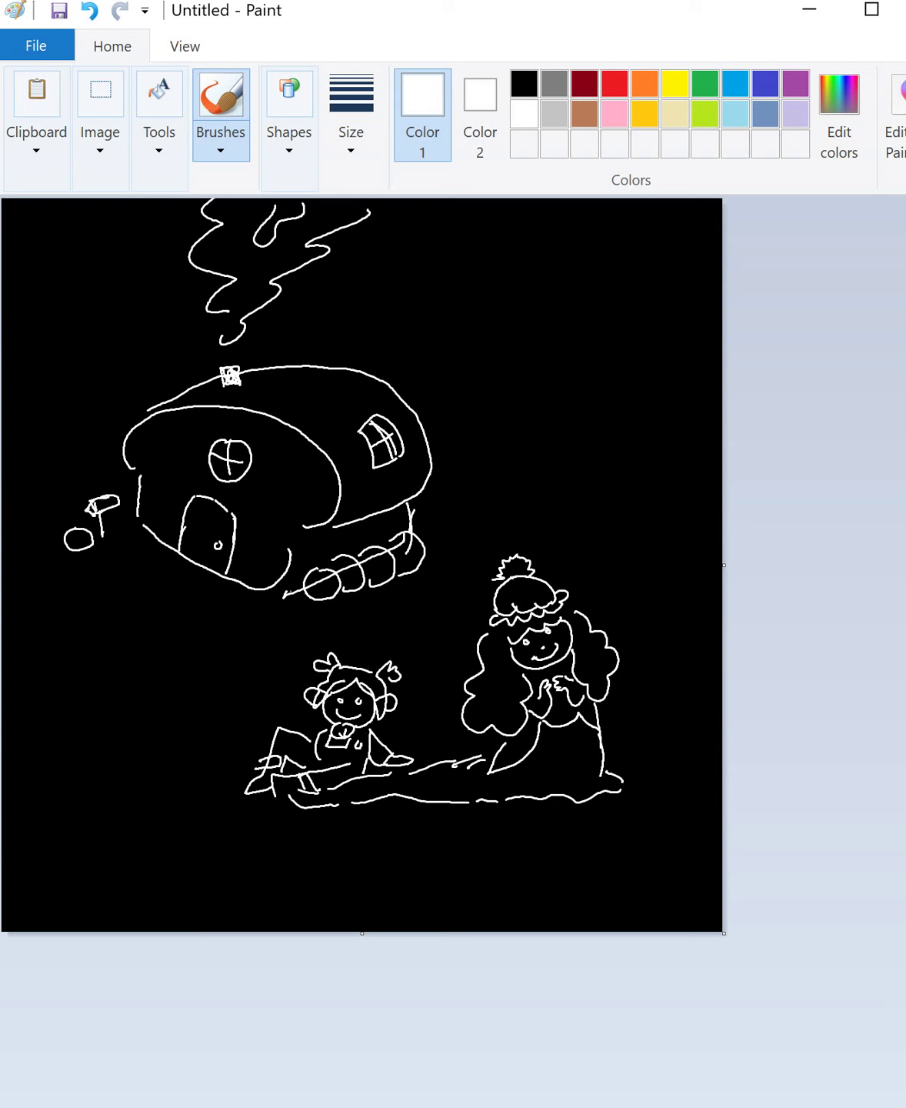
# - Sketch a large mouse-like animal's head beside the canvas's right edge in white, with round eyes, nose, mouth and outline
pyautogui.moveTo(608, 391)
pyautogui.mouseDown()
pyautogui.moveTo(602, 419)
pyautogui.moveTo(613, 407)
pyautogui.mouseUp()
pyautogui.moveTo(704, 461); pyautogui.dragTo(697, 478)
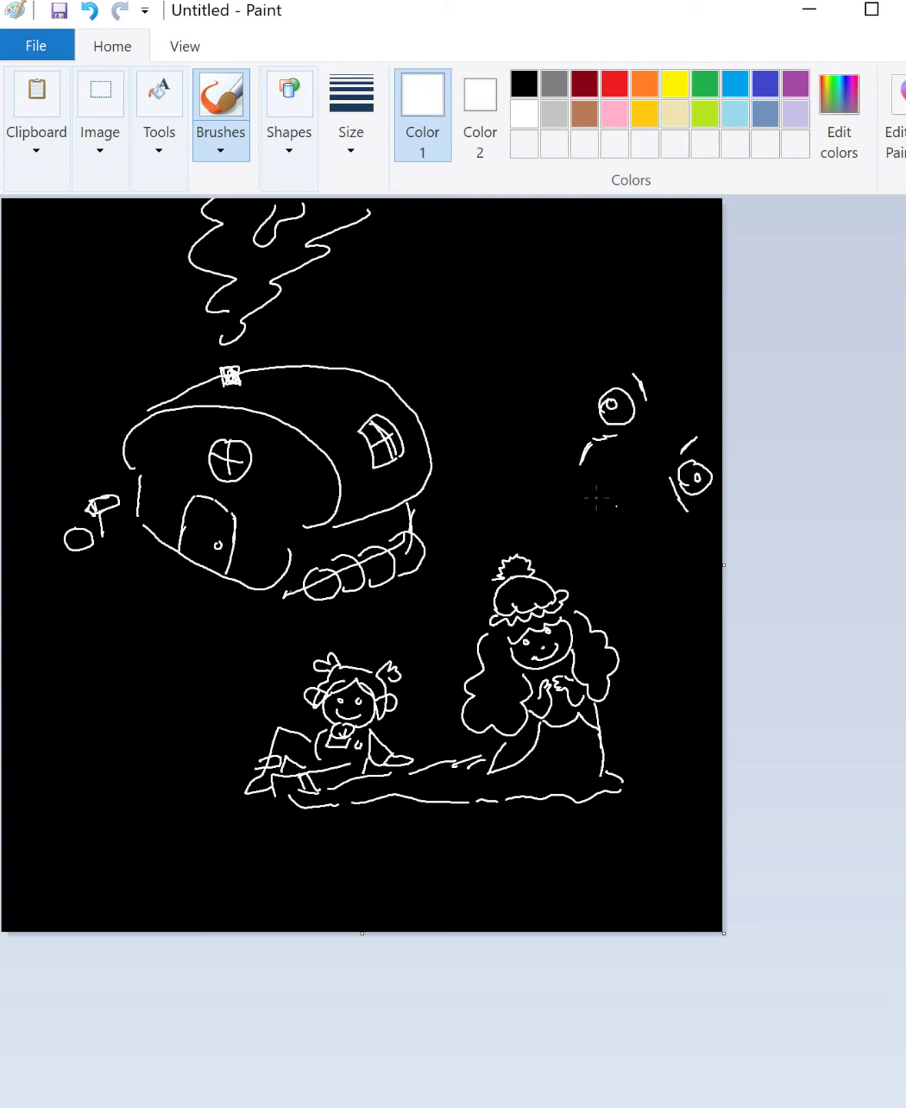
pyautogui.moveTo(592, 439); pyautogui.dragTo(577, 509)
pyautogui.moveTo(586, 520)
pyautogui.mouseDown()
pyautogui.moveTo(603, 527)
pyautogui.moveTo(595, 514)
pyautogui.mouseUp()
pyautogui.moveTo(612, 530); pyautogui.dragTo(683, 532)
pyautogui.moveTo(663, 323); pyautogui.dragTo(618, 375)
pyautogui.moveTo(702, 327); pyautogui.dragTo(722, 352)
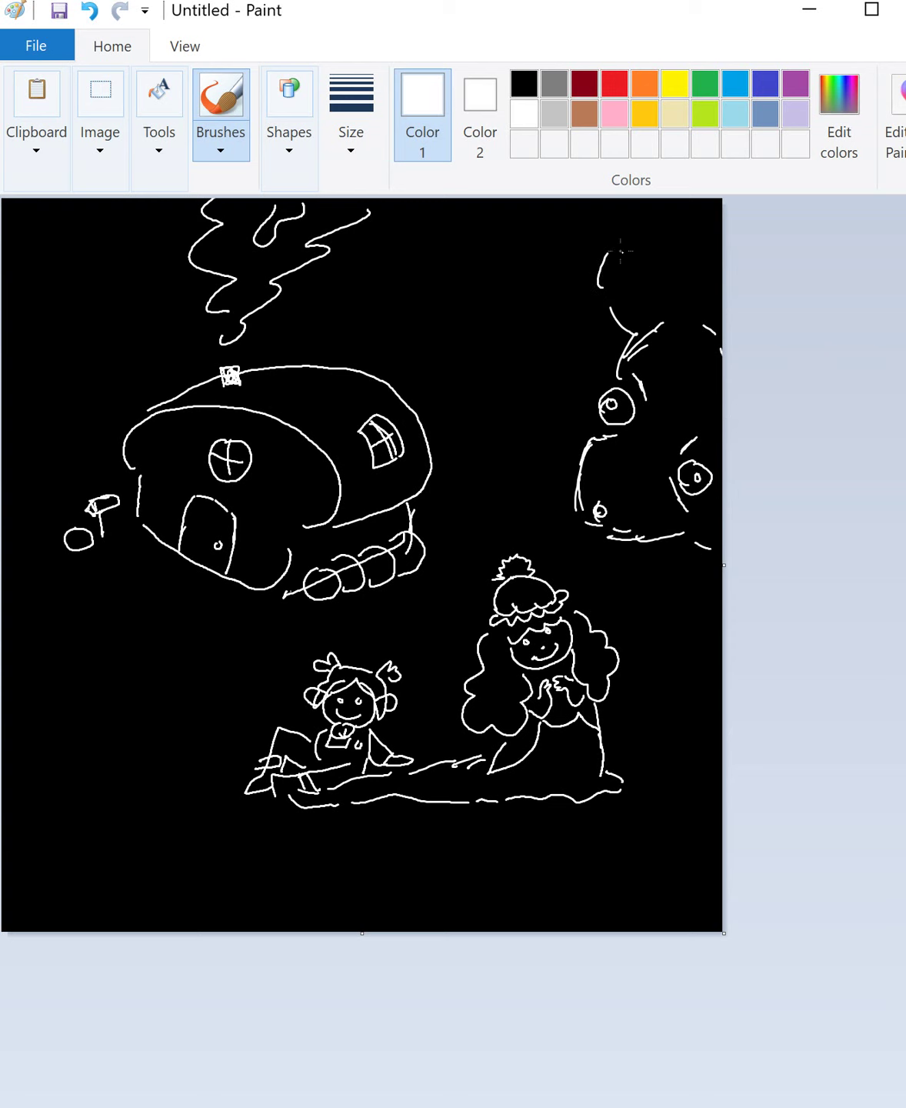
# - Draw the animal's round ear with inner fur lines above its head, and add short strokes below its chin
pyautogui.moveTo(621, 250); pyautogui.dragTo(657, 240)
pyautogui.moveTo(669, 237); pyautogui.dragTo(696, 302)
pyautogui.moveTo(646, 263); pyautogui.dragTo(660, 307)
pyautogui.moveTo(641, 300); pyautogui.dragTo(629, 331)
pyautogui.moveTo(631, 559); pyautogui.dragTo(608, 593)
pyautogui.moveTo(616, 615); pyautogui.dragTo(623, 628)
# - Draw the animal's long curved tail rising between the house and its face, with small ring marks across it
pyautogui.moveTo(608, 602)
pyautogui.mouseDown()
pyautogui.moveTo(587, 617)
pyautogui.moveTo(513, 447)
pyautogui.mouseUp()
pyautogui.moveTo(516, 430)
pyautogui.mouseDown()
pyautogui.moveTo(497, 316)
pyautogui.moveTo(474, 302)
pyautogui.mouseUp()
pyautogui.moveTo(452, 287)
pyautogui.mouseDown()
pyautogui.moveTo(573, 571)
pyautogui.moveTo(598, 591)
pyautogui.mouseUp()
pyautogui.moveTo(554, 568); pyautogui.dragTo(566, 575)
pyautogui.moveTo(549, 451); pyautogui.dragTo(583, 499)
# - Add whiskers, fur tufts below the mouth and short fur strokes across the animal's face
pyautogui.moveTo(536, 482); pyautogui.dragTo(650, 538)
pyautogui.moveTo(629, 531); pyautogui.dragTo(646, 569)
pyautogui.moveTo(639, 527); pyautogui.dragTo(664, 573)
pyautogui.moveTo(616, 377); pyautogui.dragTo(581, 333)
pyautogui.moveTo(691, 405); pyautogui.dragTo(672, 425)
pyautogui.moveTo(637, 453); pyautogui.dragTo(627, 462)
pyautogui.moveTo(662, 446); pyautogui.dragTo(658, 458)
pyautogui.moveTo(659, 479); pyautogui.dragTo(658, 493)
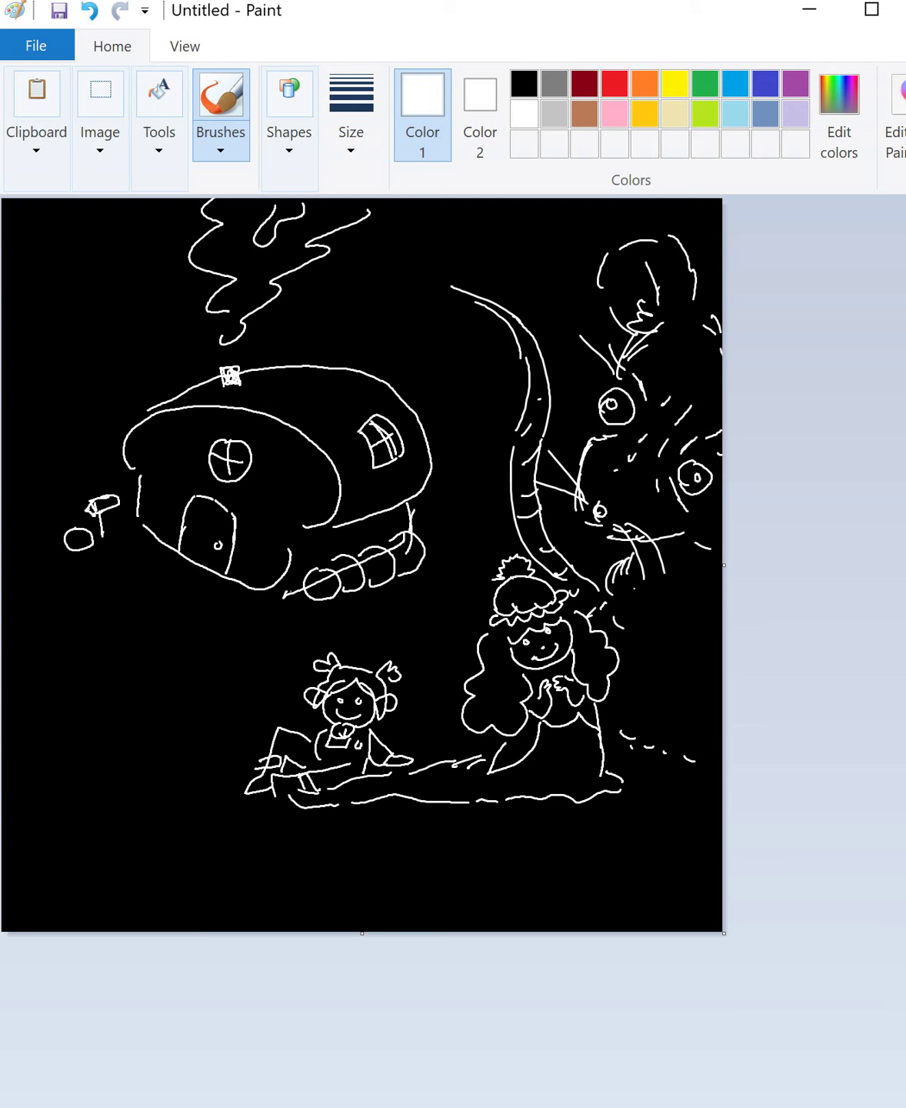
# - Draw white bows below the animal's chin, around its tail and on its head near the ear
pyautogui.hotkey('alt', 'Tab')
pyautogui.hotkey('alt', 'Tab')
pyautogui.moveTo(669, 546)
pyautogui.mouseDown()
pyautogui.moveTo(679, 581)
pyautogui.moveTo(715, 543)
pyautogui.mouseUp()
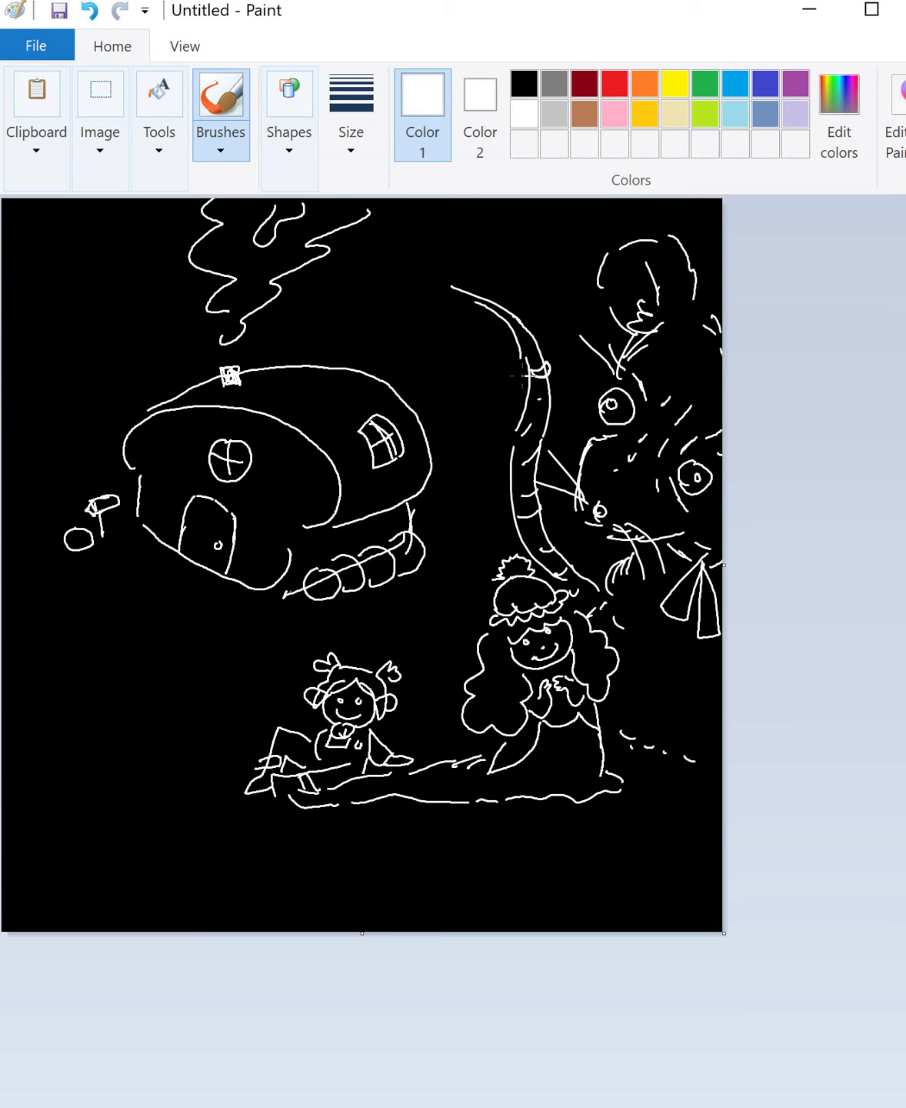
pyautogui.moveTo(519, 360); pyautogui.dragTo(520, 359)
pyautogui.moveTo(519, 362); pyautogui.dragTo(516, 363)
pyautogui.moveTo(670, 345); pyautogui.dragTo(689, 347)
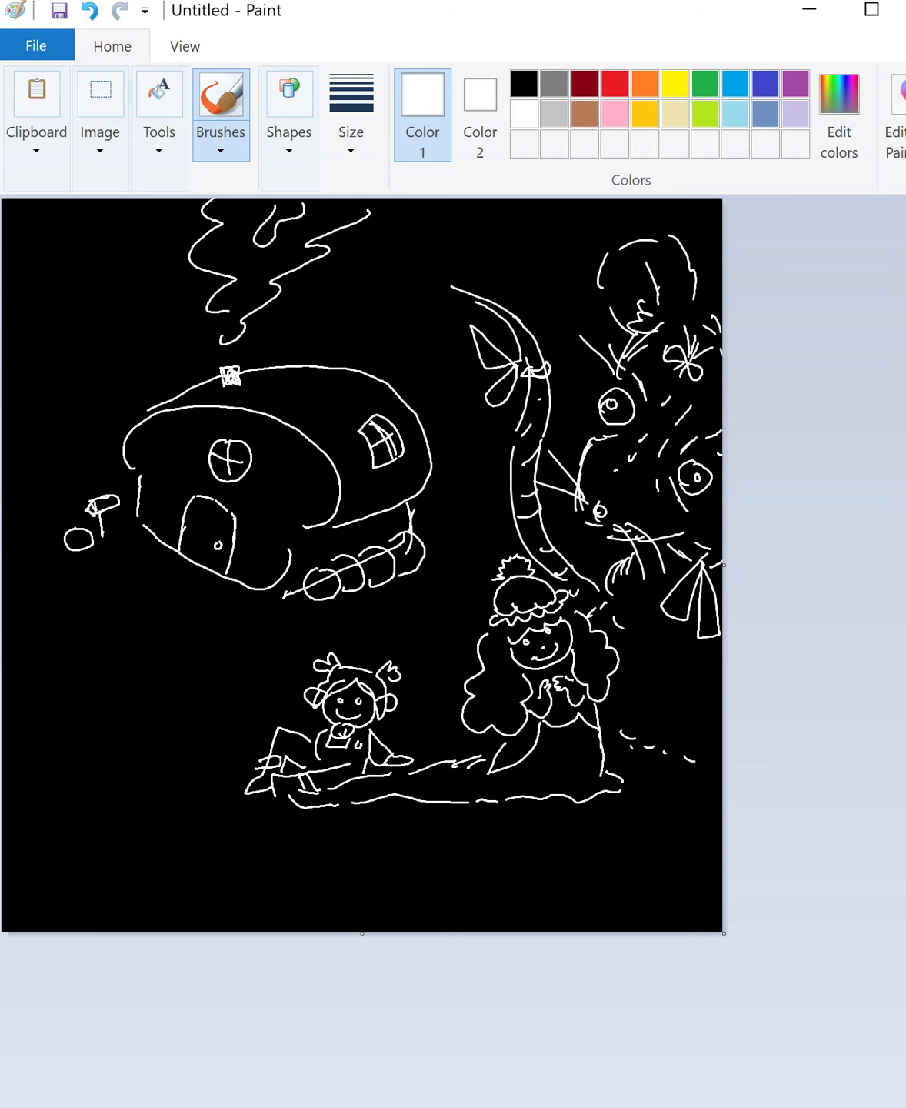
# - Outline the house front around the door with a thicker brush and fill it with a custom light tan
pyautogui.doubleClick(678, 102)
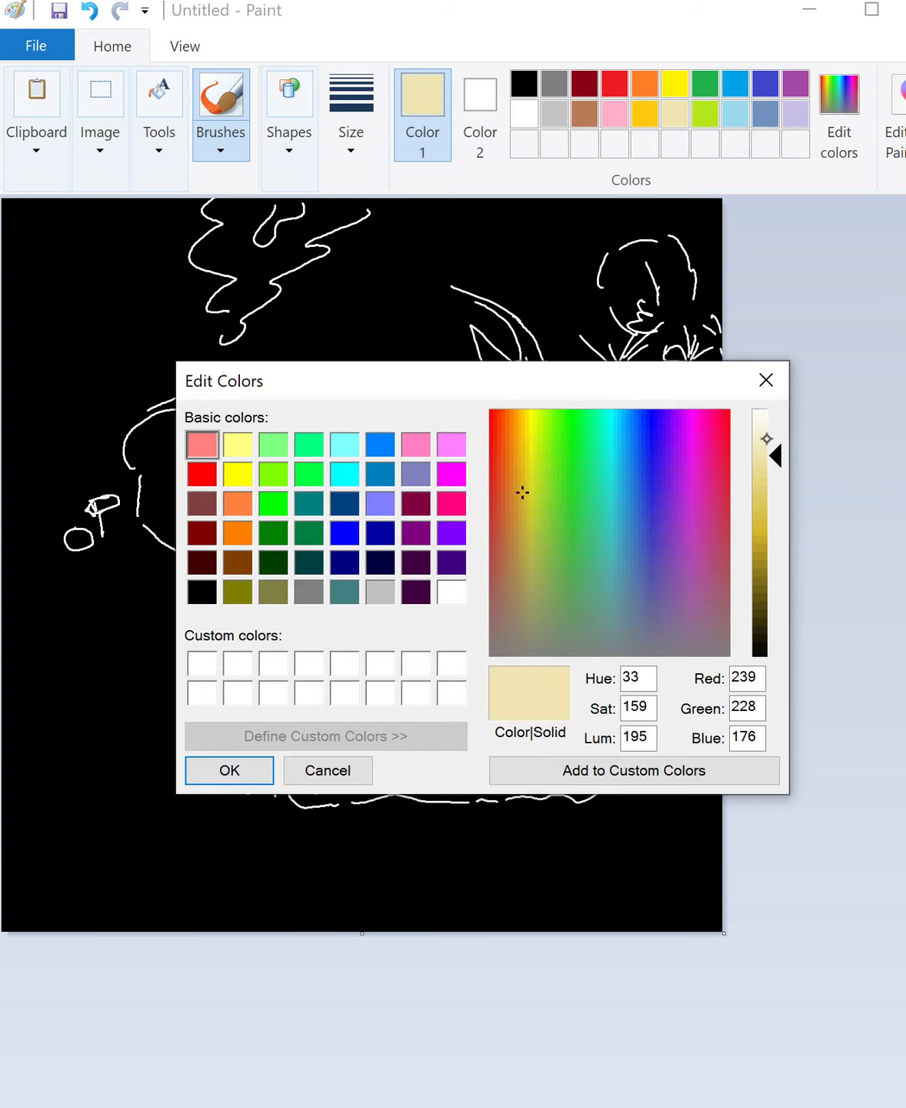
pyautogui.click(516, 484)
pyautogui.moveTo(760, 440); pyautogui.dragTo(760, 449)
pyautogui.click(229, 770)
pyautogui.hotkey('ctrl', 'pageup')
pyautogui.click(221, 139)
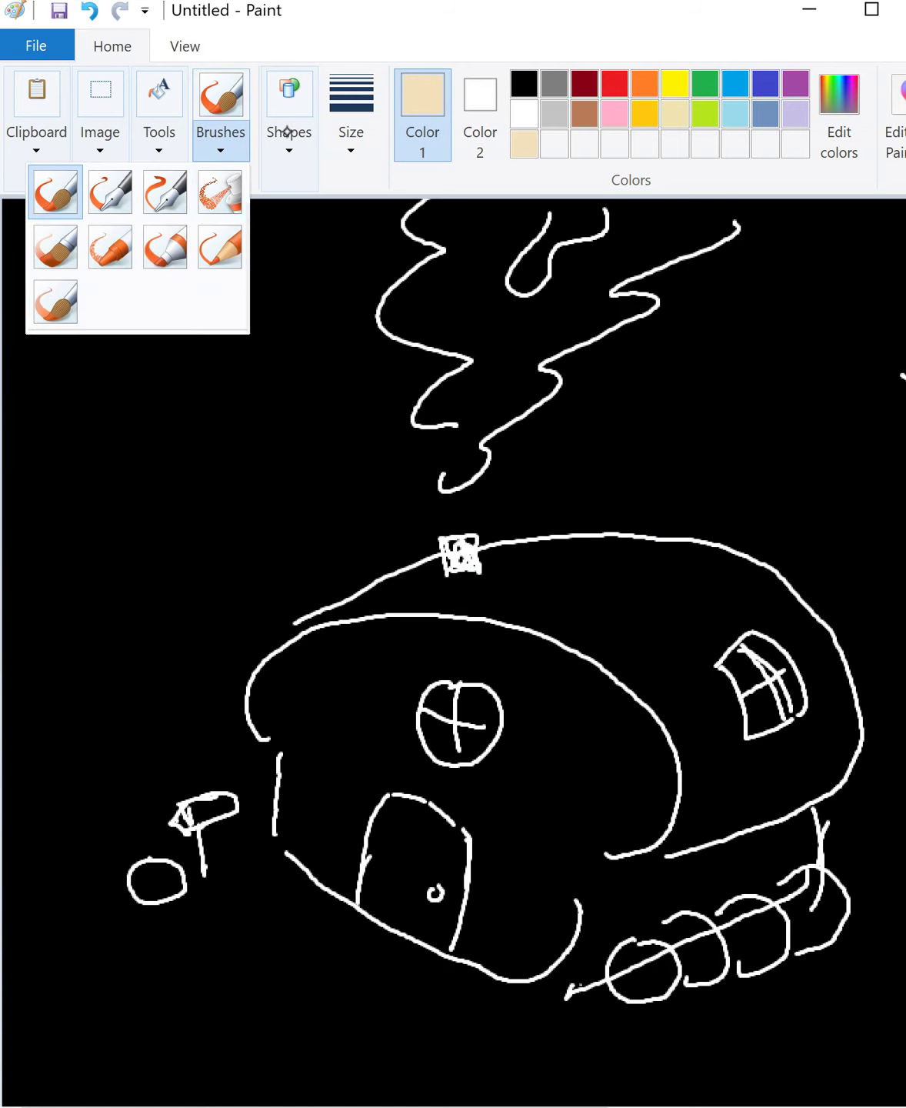
pyautogui.click(351, 131)
pyautogui.click(317, 261)
pyautogui.moveTo(322, 876)
pyautogui.mouseDown()
pyautogui.moveTo(310, 856)
pyautogui.moveTo(290, 764)
pyautogui.moveTo(307, 635)
pyautogui.moveTo(487, 627)
pyautogui.moveTo(639, 716)
pyautogui.moveTo(596, 850)
pyautogui.moveTo(513, 971)
pyautogui.moveTo(469, 845)
pyautogui.moveTo(368, 806)
pyautogui.moveTo(350, 897)
pyautogui.mouseUp()
pyautogui.click(159, 127)
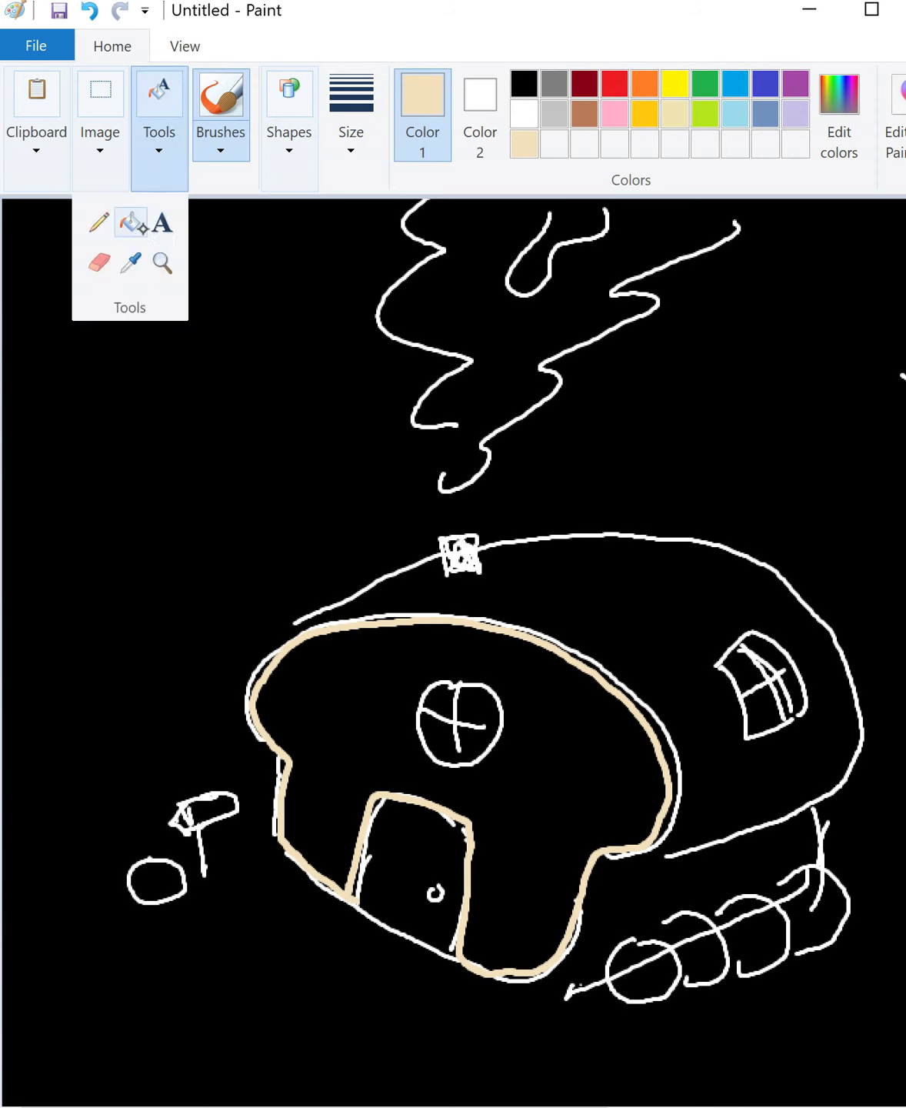
pyautogui.click(130, 223)
pyautogui.click(553, 738)
# - Outline the house's roof and side in a custom tan, RGB 235, 204, 141, and fill the area with it
pyautogui.click(839, 116)
pyautogui.click(774, 471)
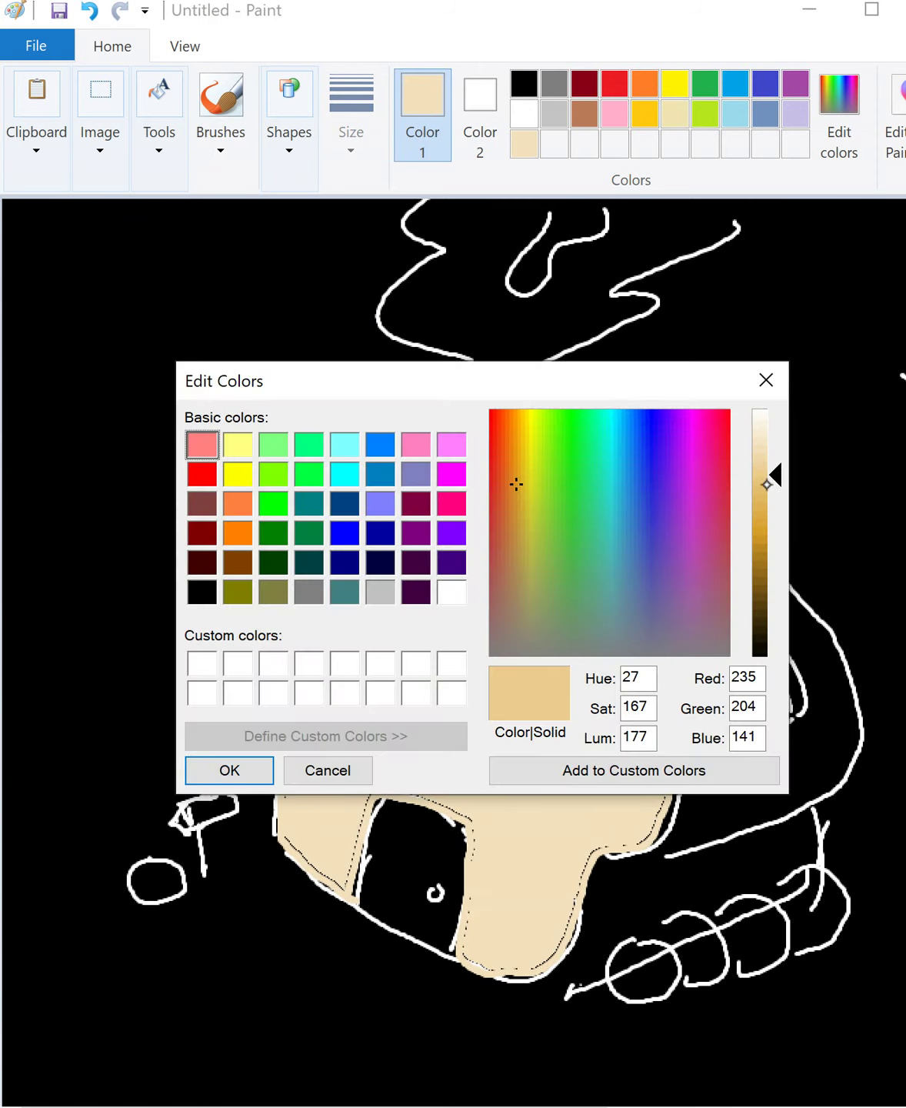
pyautogui.click(227, 770)
pyautogui.click(221, 96)
pyautogui.moveTo(299, 629)
pyautogui.mouseDown()
pyautogui.moveTo(446, 557)
pyautogui.moveTo(599, 538)
pyautogui.moveTo(817, 624)
pyautogui.moveTo(663, 850)
pyautogui.moveTo(501, 619)
pyautogui.moveTo(321, 622)
pyautogui.mouseUp()
pyautogui.click(159, 115)
pyautogui.click(129, 223)
pyautogui.click(626, 553)
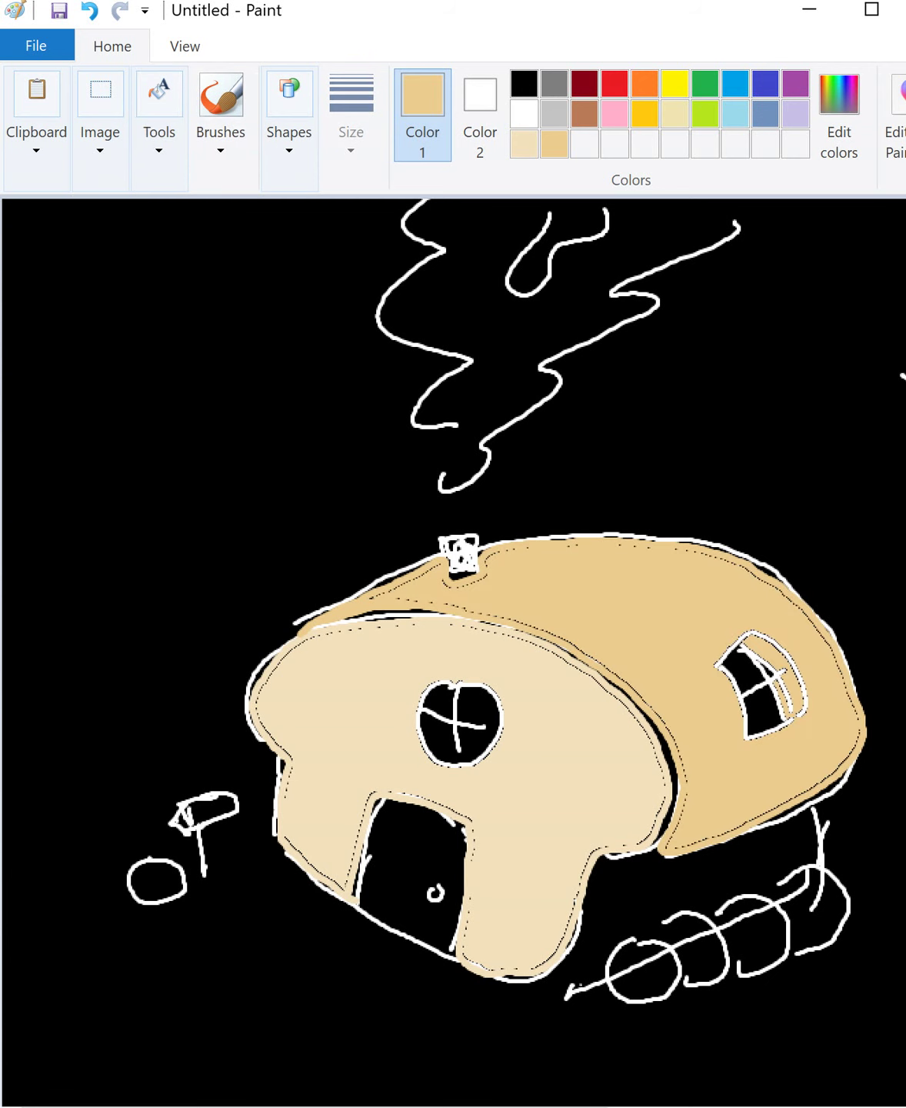
# - Paint the side window's recess with a custom colour of RGB 226, 183, 92
pyautogui.click(839, 115)
pyautogui.moveTo(776, 473); pyautogui.dragTo(775, 503)
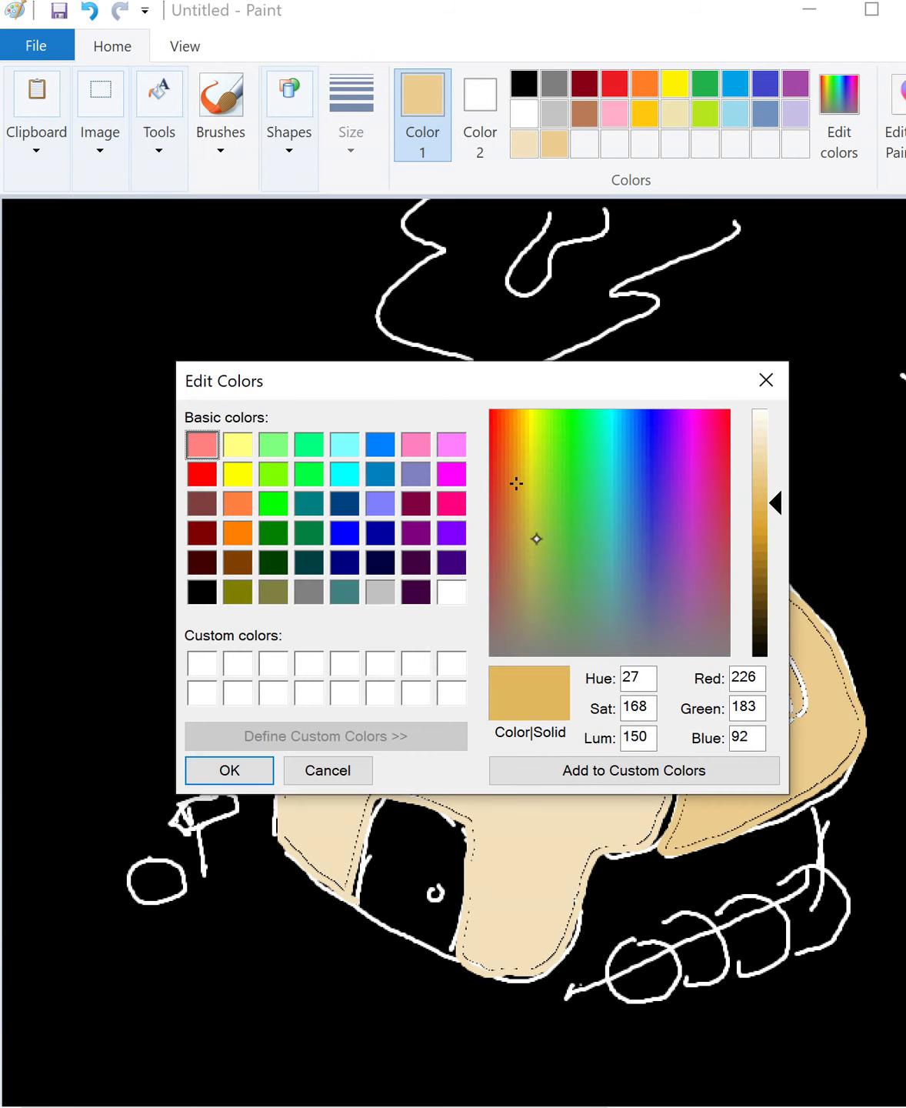
pyautogui.click(228, 769)
pyautogui.click(220, 101)
pyautogui.moveTo(755, 644)
pyautogui.mouseDown()
pyautogui.moveTo(781, 661)
pyautogui.moveTo(792, 712)
pyautogui.mouseUp()
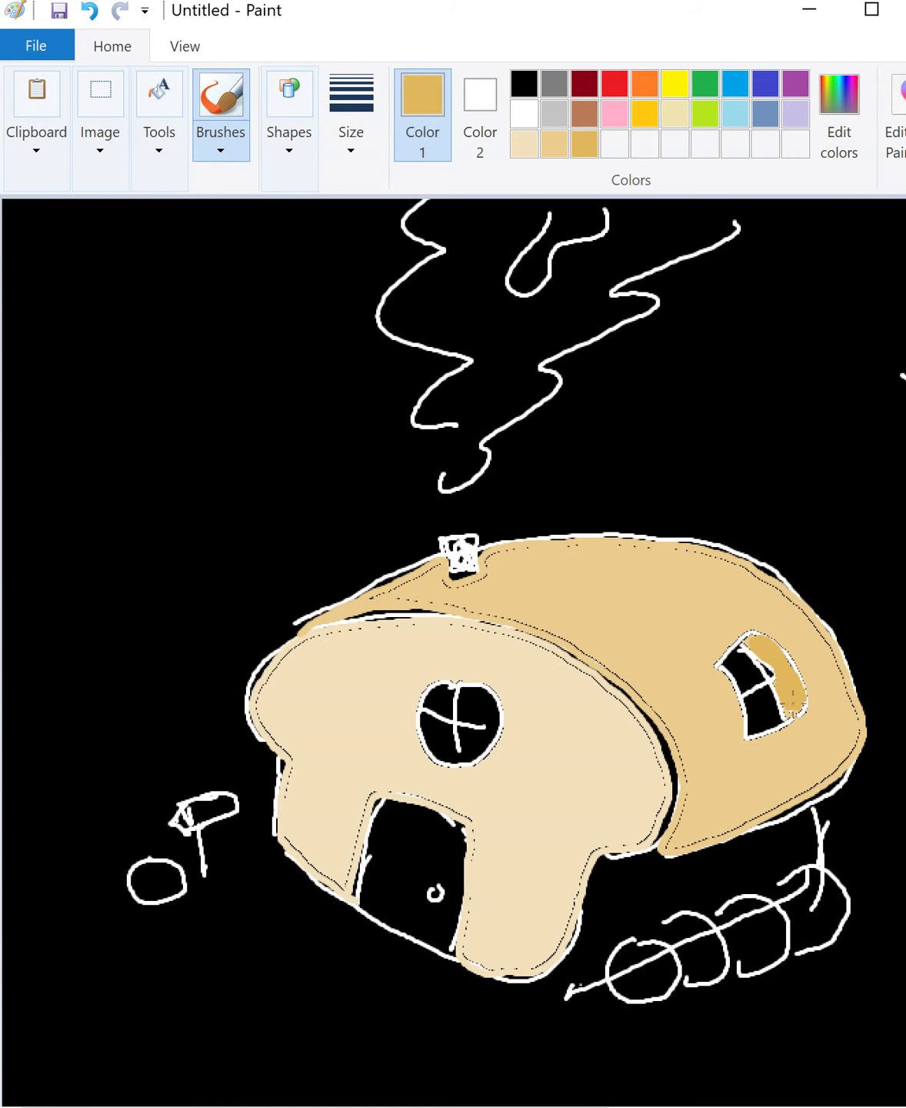
# - Mix a darker golden tan, paint the side window's recess with it, and outline and fill the lower side wall
pyautogui.click(839, 116)
pyautogui.moveTo(776, 501); pyautogui.dragTo(775, 523)
pyautogui.click(227, 770)
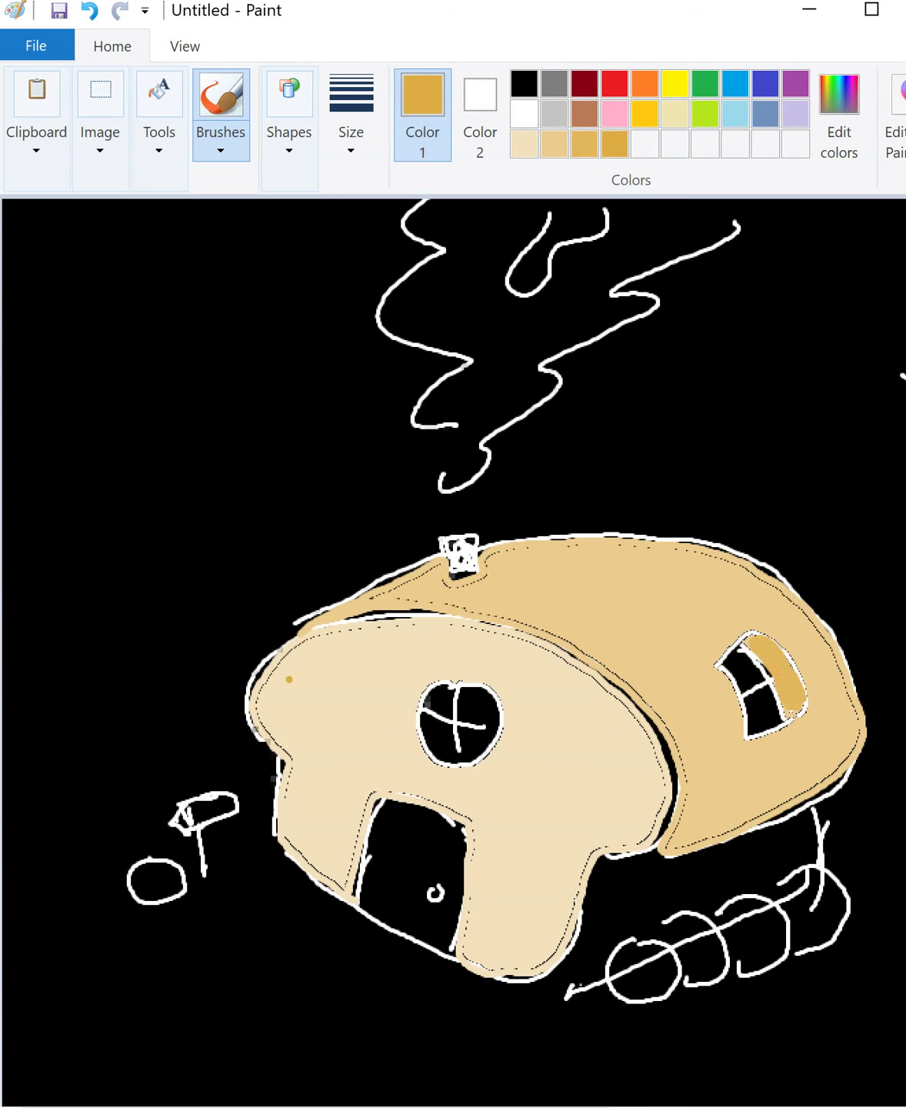
pyautogui.moveTo(751, 642)
pyautogui.mouseDown()
pyautogui.moveTo(780, 669)
pyautogui.moveTo(796, 703)
pyautogui.moveTo(761, 663)
pyautogui.mouseUp()
pyautogui.moveTo(548, 984)
pyautogui.mouseDown()
pyautogui.moveTo(573, 950)
pyautogui.moveTo(793, 815)
pyautogui.moveTo(688, 908)
pyautogui.moveTo(554, 985)
pyautogui.mouseUp()
pyautogui.click(160, 138)
pyautogui.click(131, 231)
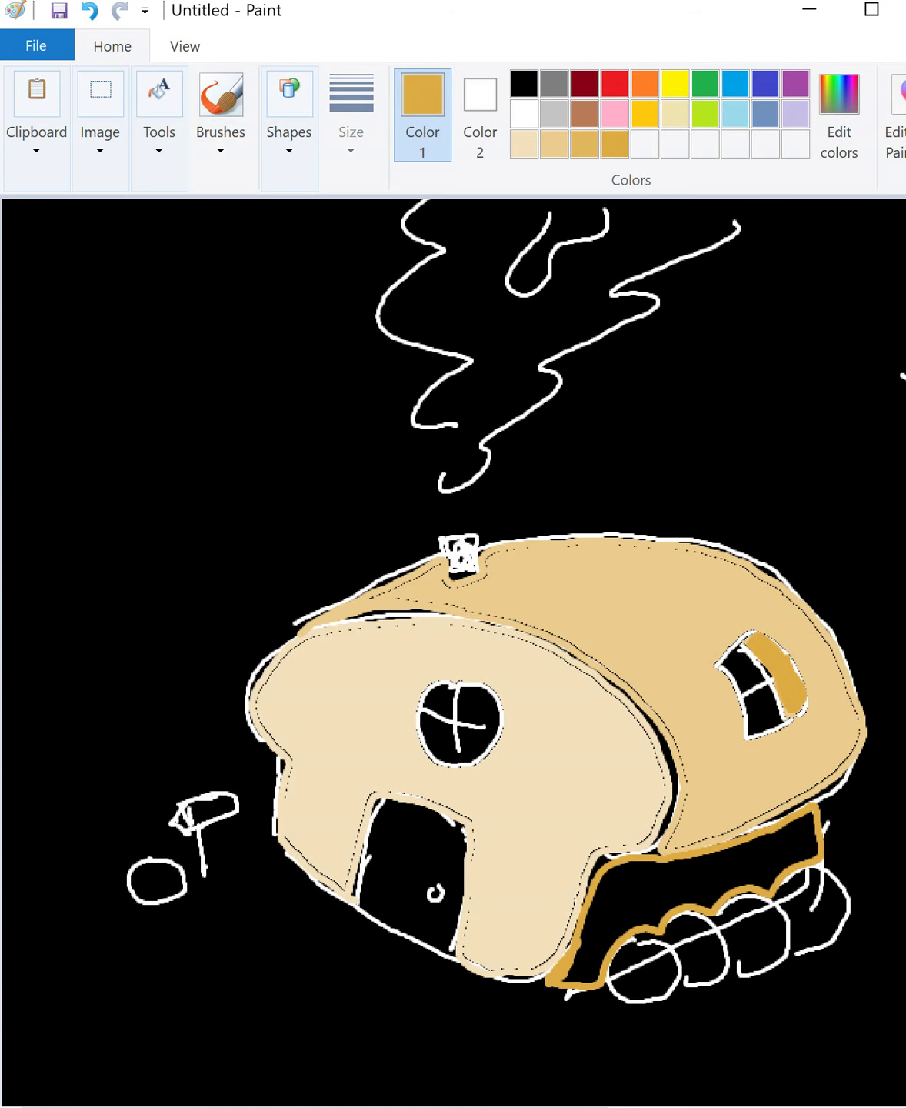
pyautogui.click(738, 854)
# - Paint the chimney golden tan and add a dark red cap and brick marks
pyautogui.click(221, 100)
pyautogui.moveTo(453, 541)
pyautogui.mouseDown()
pyautogui.moveTo(455, 568)
pyautogui.moveTo(466, 570)
pyautogui.moveTo(483, 526)
pyautogui.moveTo(471, 555)
pyautogui.mouseUp()
pyautogui.click(584, 82)
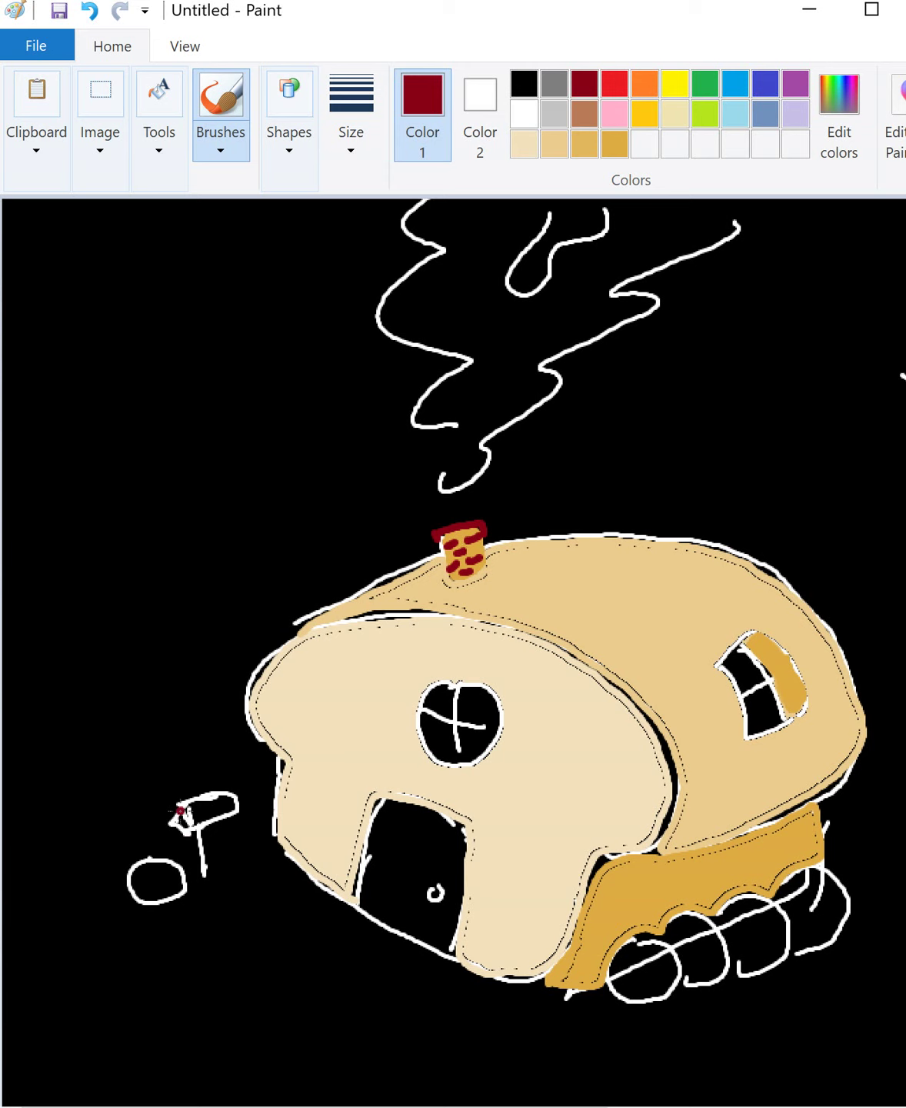
# - Paint the mailbox beside the house dark red and its post brown
pyautogui.moveTo(179, 810)
pyautogui.mouseDown()
pyautogui.moveTo(231, 804)
pyautogui.moveTo(184, 823)
pyautogui.moveTo(212, 877)
pyautogui.mouseUp()
pyautogui.click(586, 114)
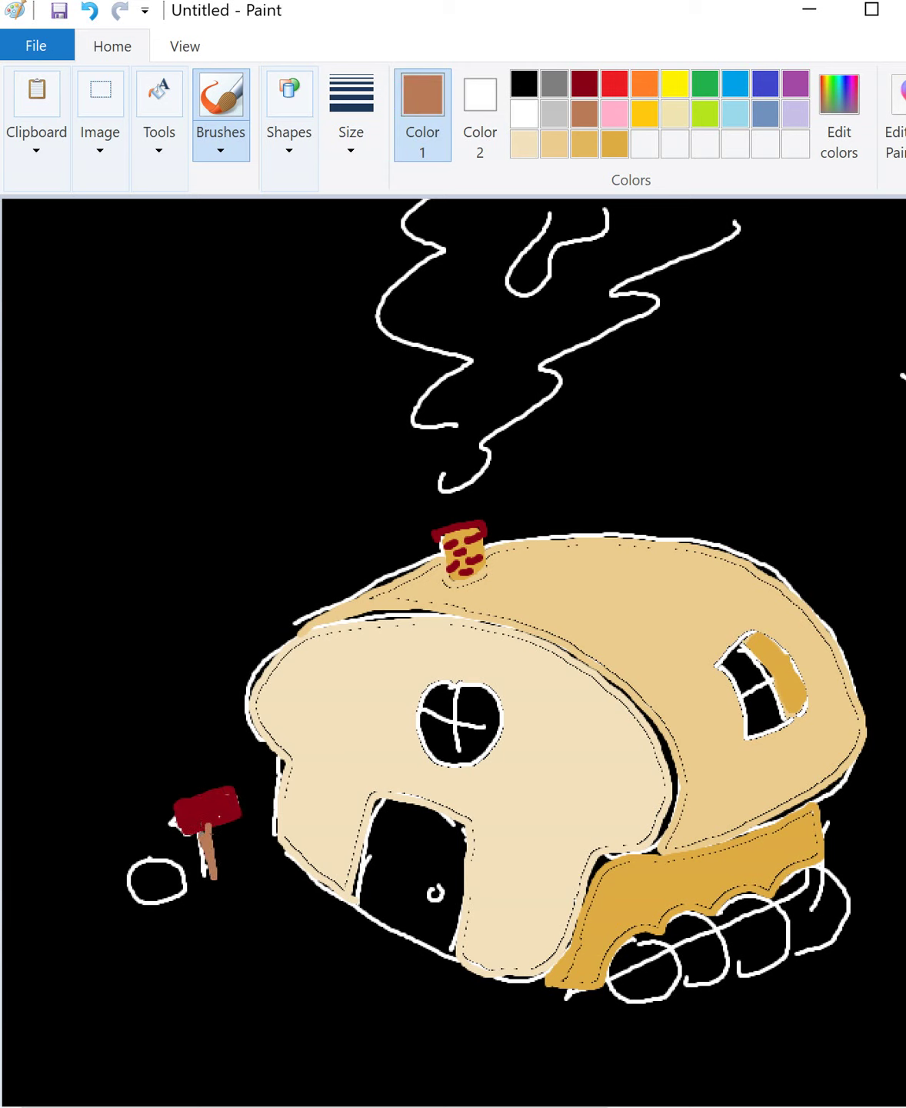
# - Outline the front door in dark red and fill its interior with the same colour
pyautogui.click(586, 82)
pyautogui.moveTo(447, 950)
pyautogui.mouseDown()
pyautogui.moveTo(375, 805)
pyautogui.moveTo(464, 842)
pyautogui.moveTo(451, 952)
pyautogui.mouseUp()
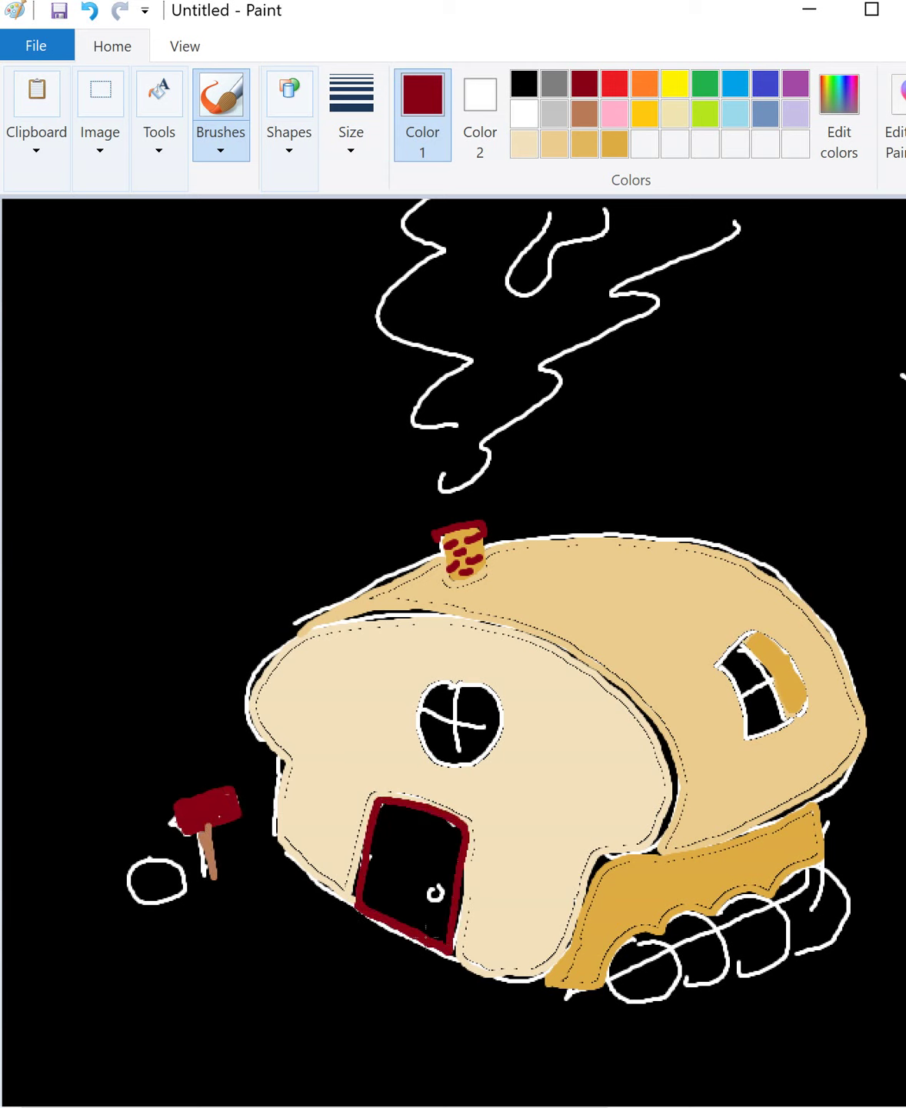
pyautogui.click(172, 186)
pyautogui.click(130, 222)
pyautogui.click(408, 869)
# - Fill the panes of the round front window and the side window with light blue, and return to the brush
pyautogui.click(735, 114)
pyautogui.click(439, 703)
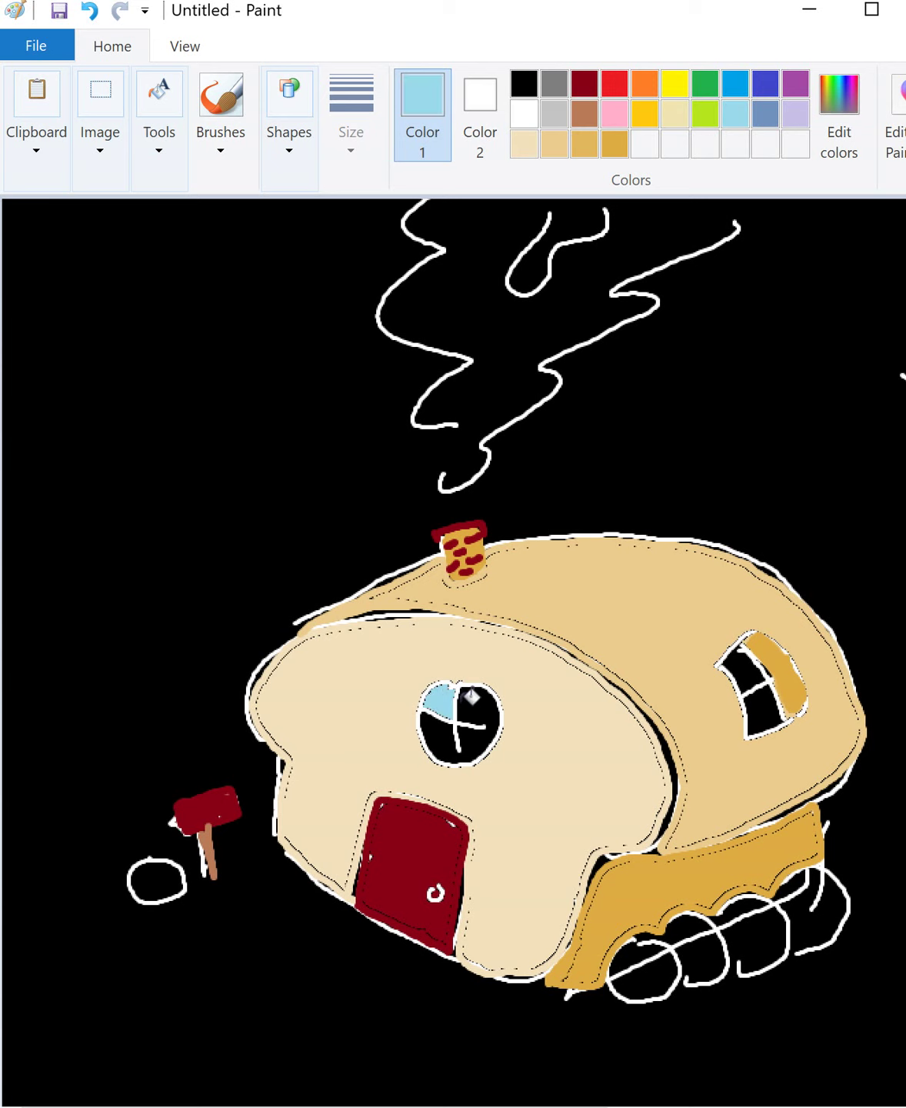
pyautogui.click(477, 739)
pyautogui.click(764, 715)
pyautogui.click(744, 661)
pyautogui.click(221, 104)
pyautogui.moveTo(396, 819)
pyautogui.mouseDown()
pyautogui.moveTo(450, 831)
pyautogui.moveTo(409, 832)
pyautogui.mouseUp()
pyautogui.moveTo(758, 643); pyautogui.dragTo(762, 655)
pyautogui.moveTo(773, 656); pyautogui.dragTo(780, 663)
pyautogui.click(781, 685)
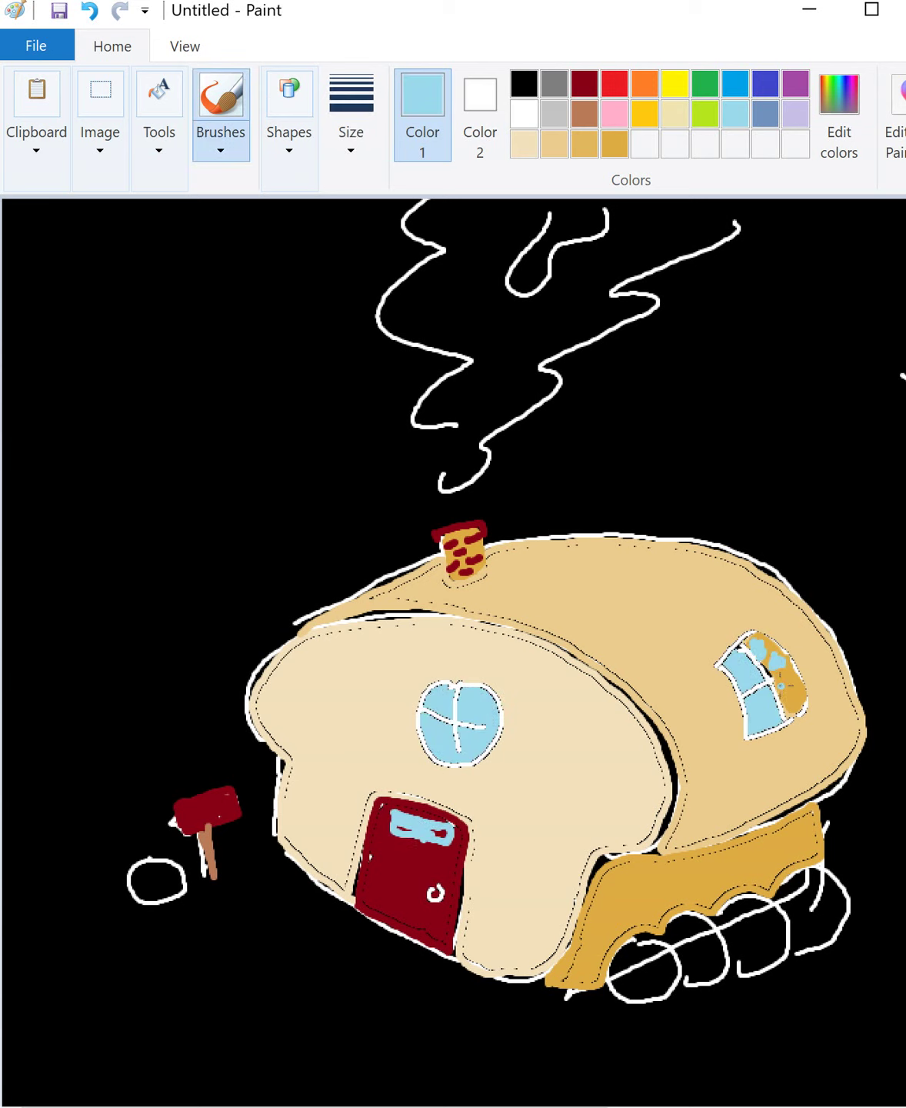
pyautogui.hotkey('ctrl', 'z')
pyautogui.hotkey('ctrl', 'z')
pyautogui.hotkey('ctrl', 'z')
pyautogui.hotkey('ctrl', 'z')
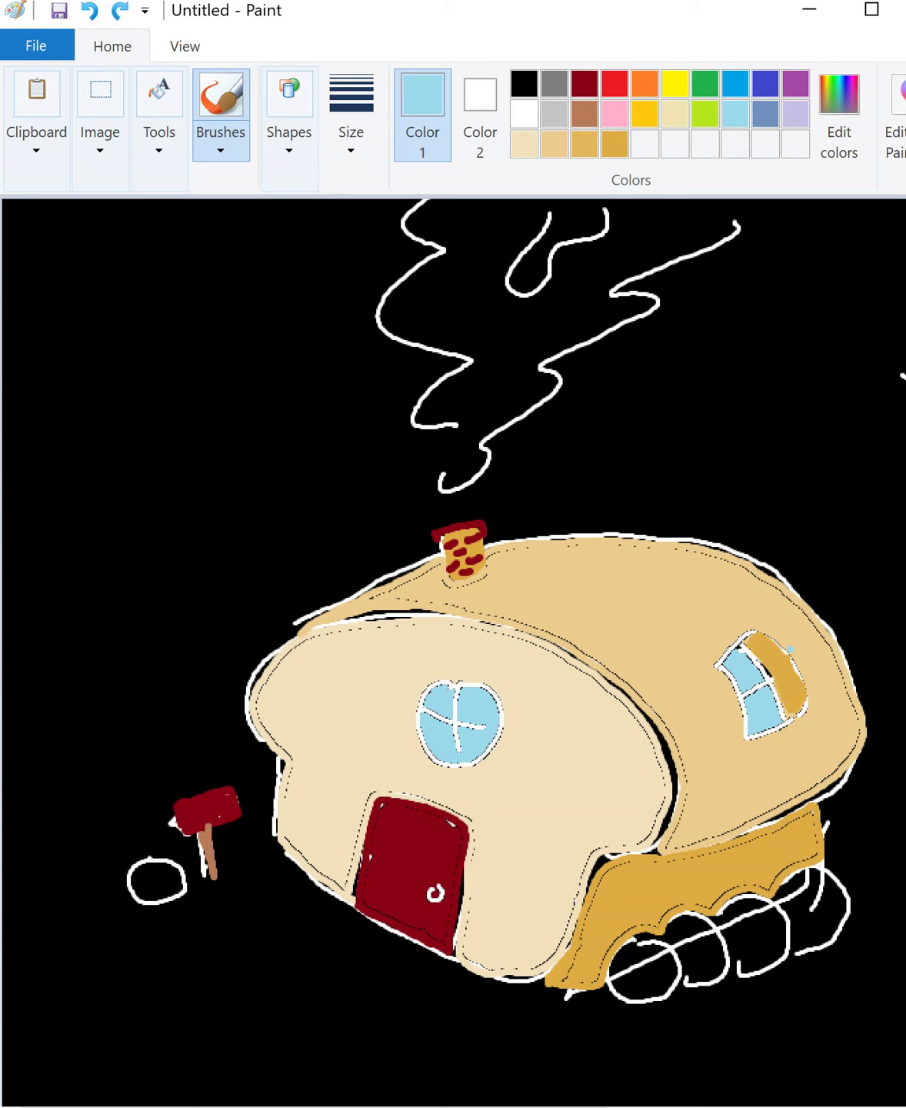
# - Paint a light blue pane on the front door and hatch the side window's recess with the thinnest brush
pyautogui.moveTo(388, 813)
pyautogui.mouseDown()
pyautogui.moveTo(452, 831)
pyautogui.moveTo(397, 815)
pyautogui.mouseUp()
pyautogui.click(351, 115)
pyautogui.click(318, 191)
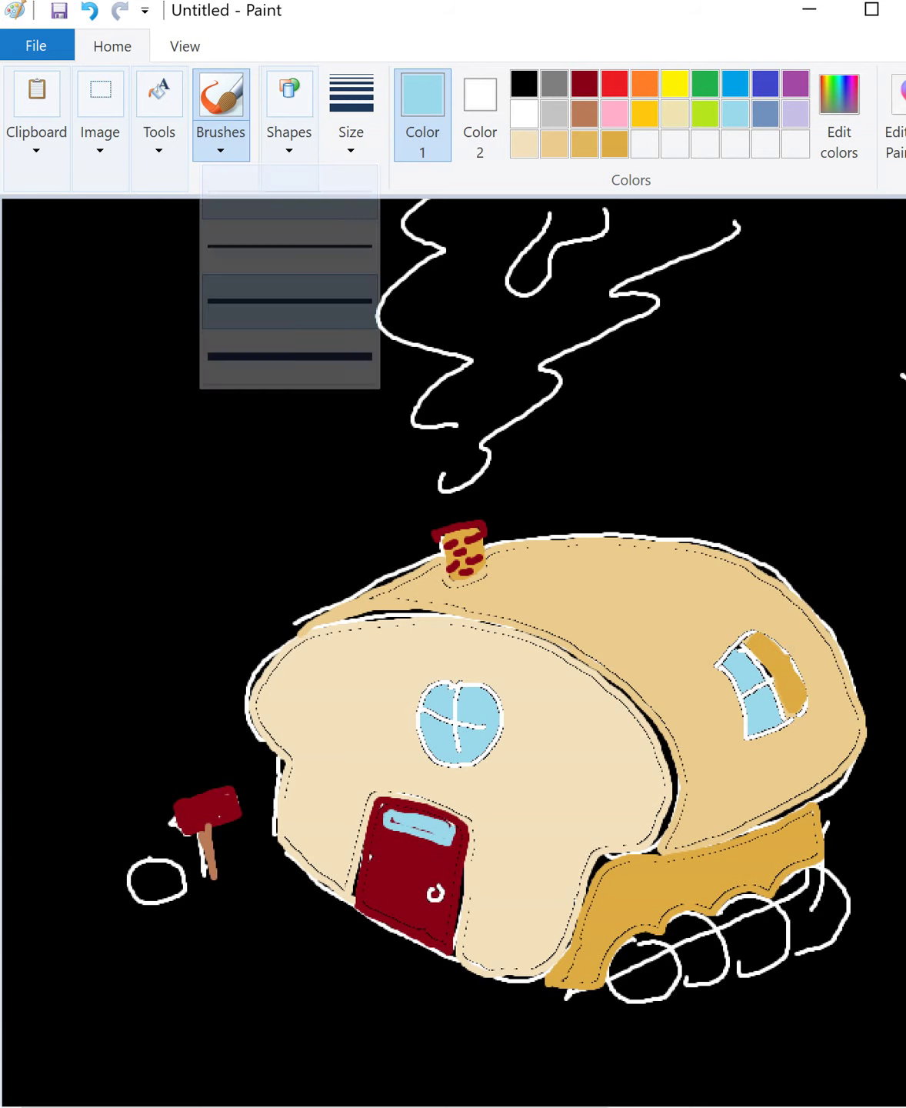
pyautogui.moveTo(755, 640); pyautogui.dragTo(796, 686)
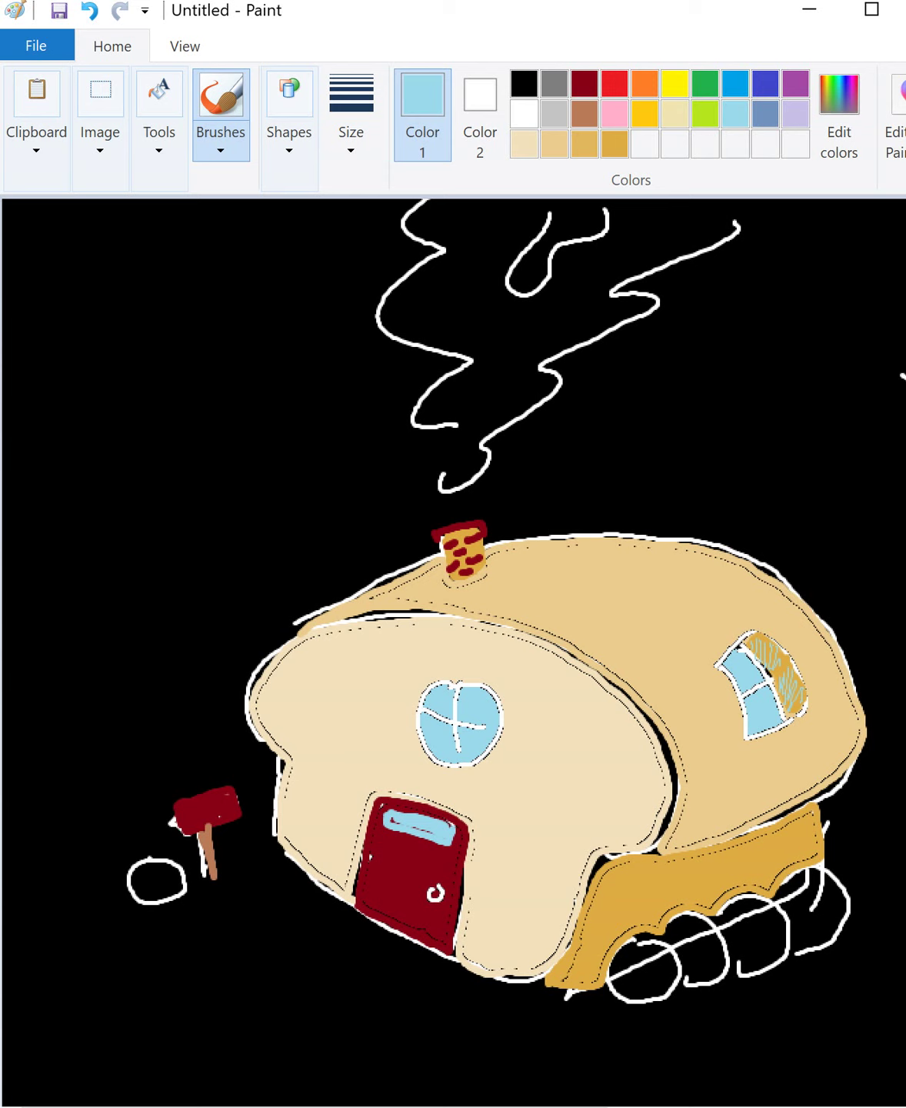
# - Add thin white reflection strokes to the glass of the door, the round window and the side window
pyautogui.click(524, 114)
pyautogui.moveTo(476, 694); pyautogui.dragTo(485, 709)
pyautogui.moveTo(433, 726)
pyautogui.mouseDown()
pyautogui.moveTo(449, 754)
pyautogui.moveTo(480, 748)
pyautogui.mouseUp()
pyautogui.moveTo(738, 658); pyautogui.dragTo(735, 681)
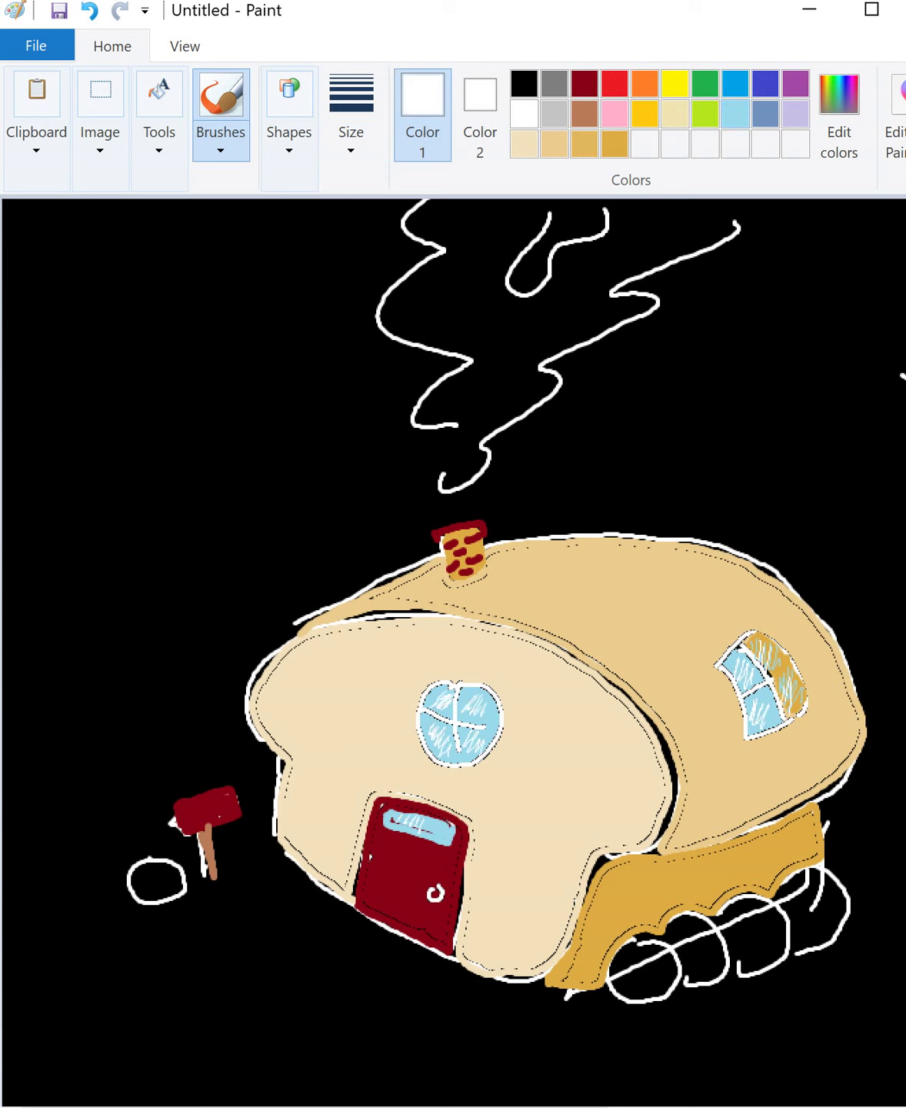
# - Paint the bush by the mailbox and two alternating bushes along the side wall dark green with the thickest brush
pyautogui.doubleClick(700, 81)
pyautogui.moveTo(772, 550); pyautogui.dragTo(773, 569)
pyautogui.click(228, 770)
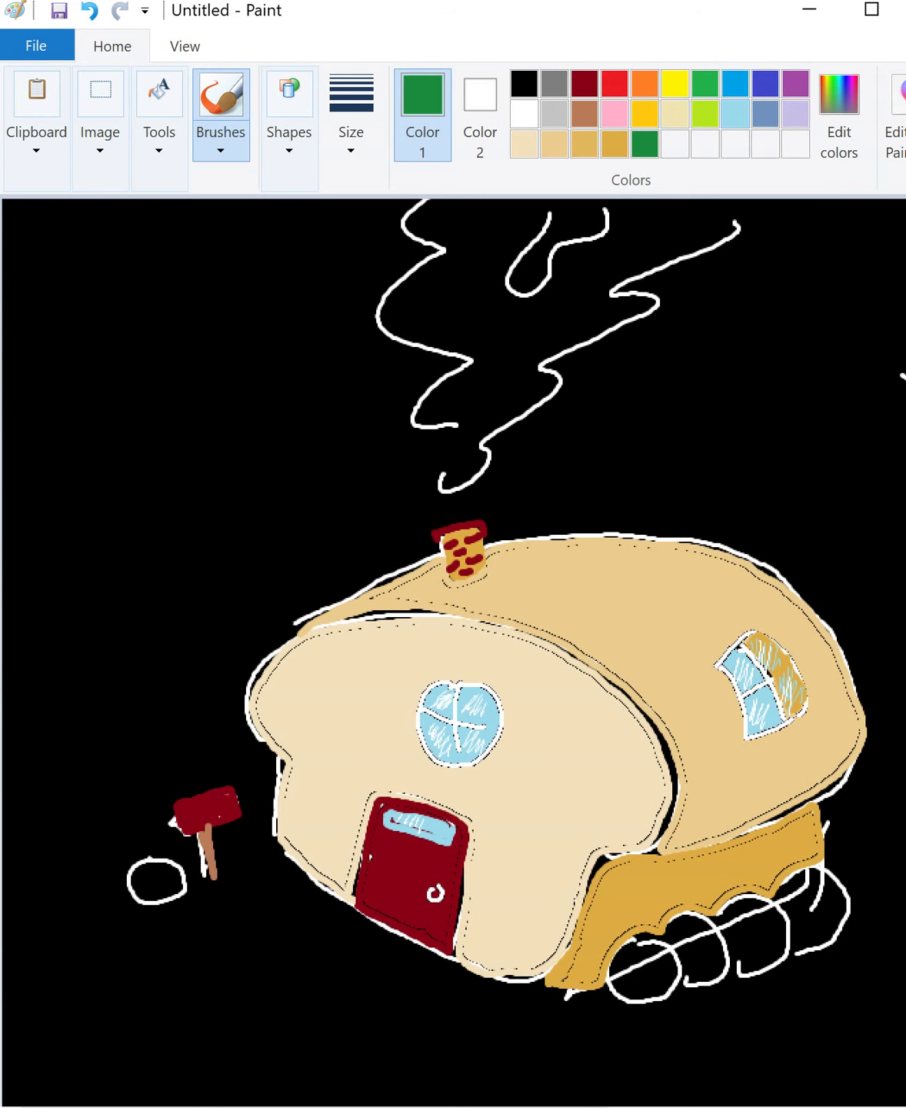
pyautogui.click(349, 133)
pyautogui.click(290, 361)
pyautogui.moveTo(152, 865)
pyautogui.mouseDown()
pyautogui.moveTo(158, 879)
pyautogui.moveTo(179, 877)
pyautogui.mouseUp()
pyautogui.moveTo(625, 935); pyautogui.dragTo(655, 970)
pyautogui.moveTo(719, 911)
pyautogui.mouseDown()
pyautogui.moveTo(753, 950)
pyautogui.moveTo(766, 944)
pyautogui.mouseUp()
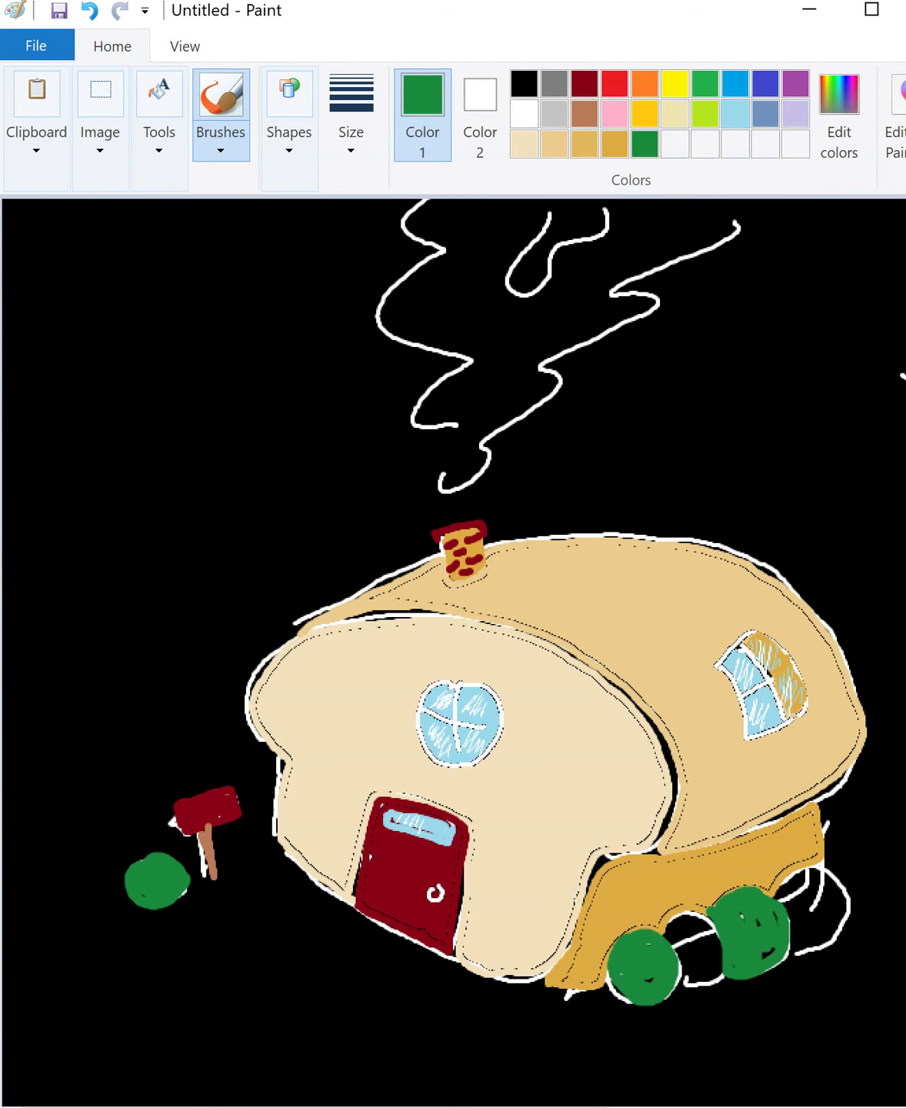
# - Mix a custom teal and paint the two remaining bushes along the side wall with it
pyautogui.click(838, 116)
pyautogui.click(598, 466)
pyautogui.click(228, 770)
pyautogui.moveTo(667, 936)
pyautogui.mouseDown()
pyautogui.moveTo(681, 918)
pyautogui.moveTo(709, 969)
pyautogui.mouseUp()
pyautogui.moveTo(789, 899)
pyautogui.mouseDown()
pyautogui.moveTo(804, 892)
pyautogui.moveTo(807, 940)
pyautogui.mouseUp()
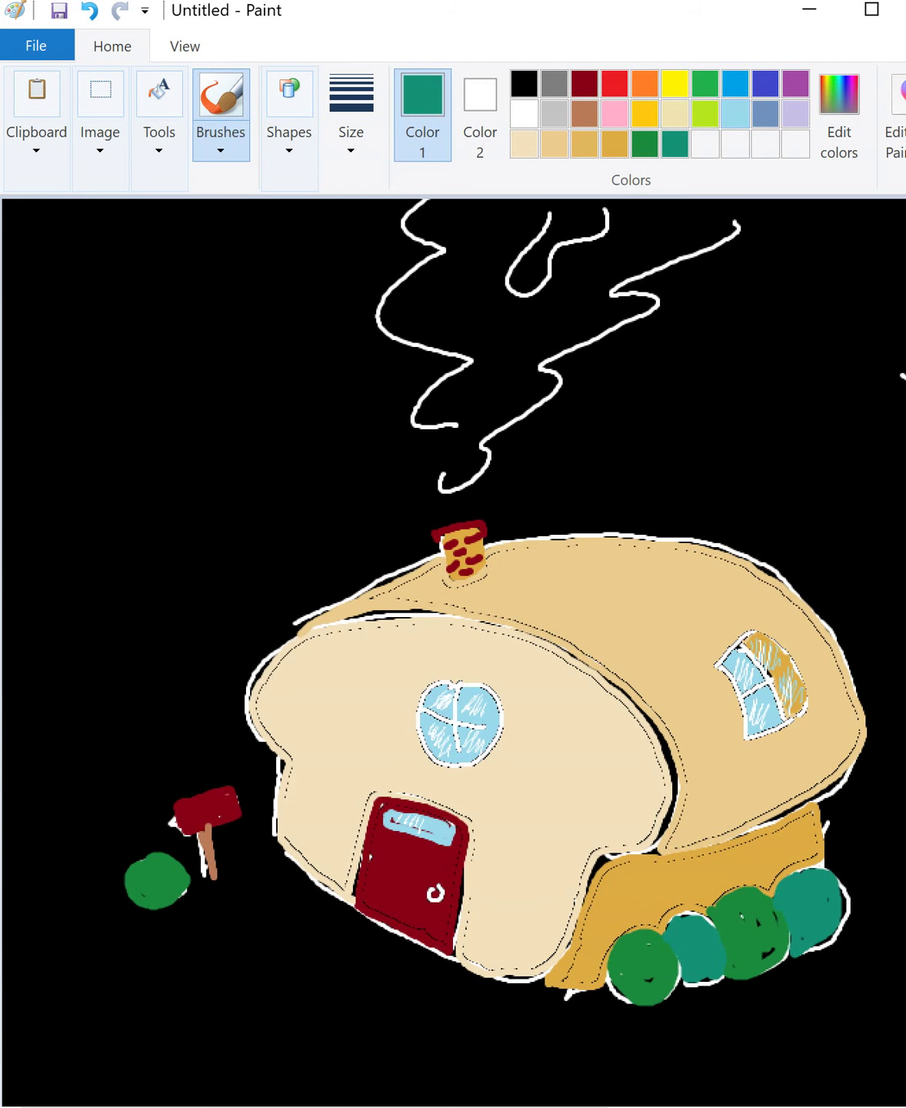
# - Dot pink flowers over the bush by the mailbox and the two dark green bushes along the side wall
pyautogui.click(605, 102)
pyautogui.click(135, 877)
pyautogui.click(151, 890)
pyautogui.click(156, 867)
pyautogui.click(137, 860)
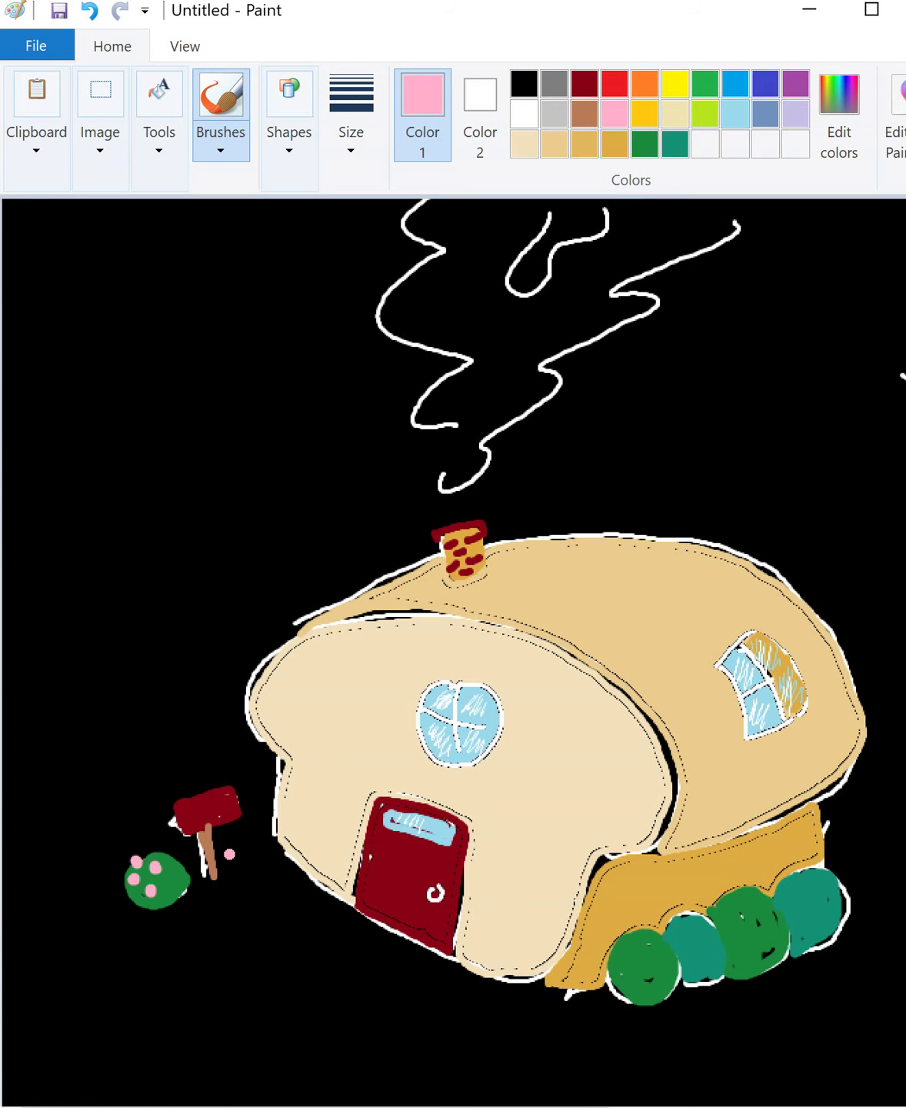
pyautogui.click(638, 940)
pyautogui.click(648, 968)
pyautogui.click(660, 948)
pyautogui.click(666, 972)
pyautogui.click(619, 953)
pyautogui.click(729, 942)
pyautogui.click(772, 917)
pyautogui.click(759, 938)
pyautogui.click(744, 924)
pyautogui.click(752, 885)
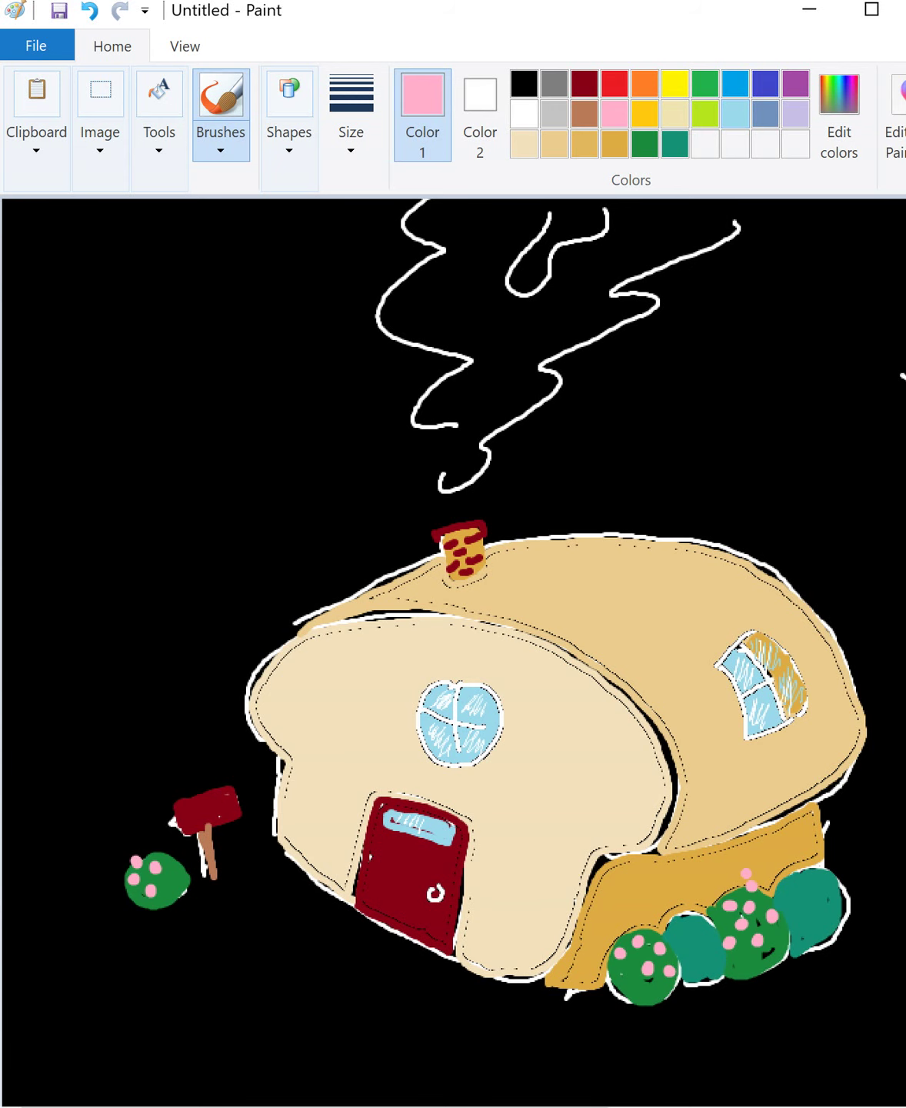
# - Dot orange flowers over the two teal bushes along the side wall
pyautogui.click(645, 83)
pyautogui.scroll(-6, 454, 650)
pyautogui.click(692, 388)
pyautogui.click(682, 362)
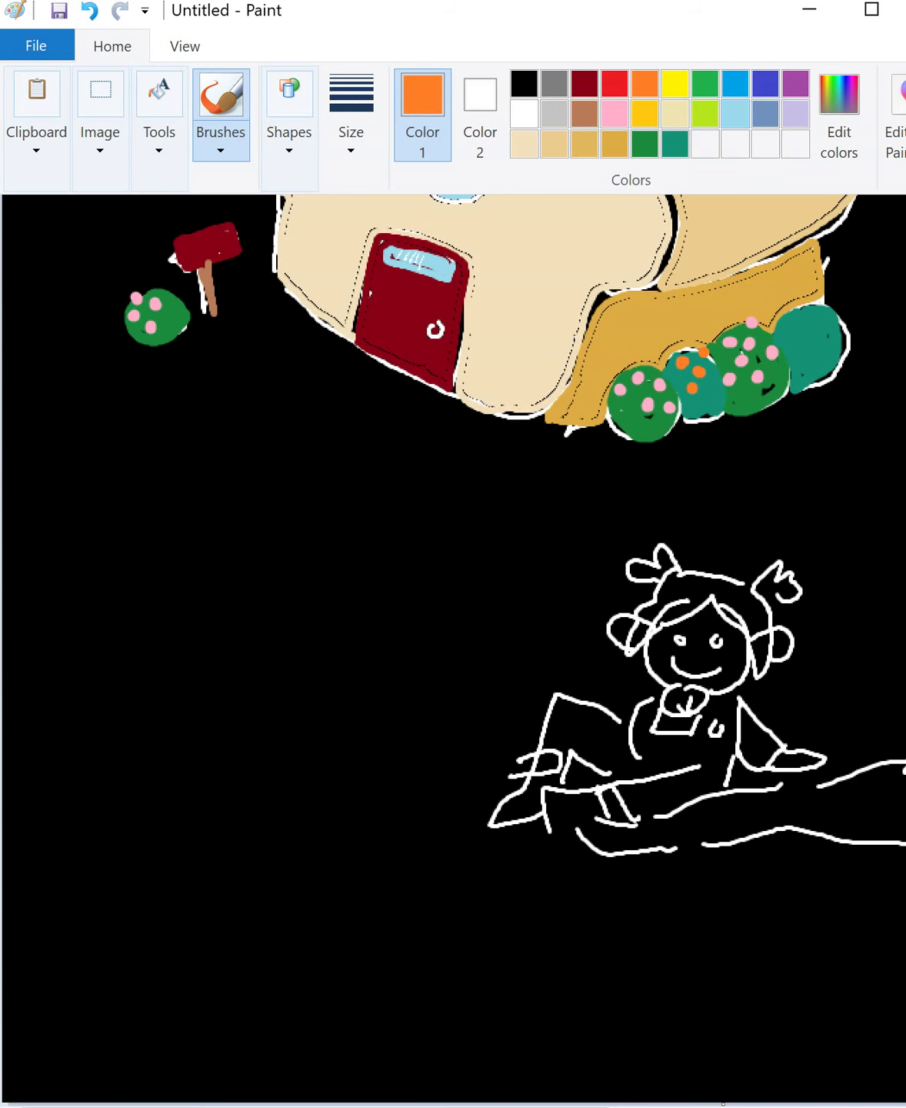
pyautogui.click(703, 359)
pyautogui.click(806, 330)
pyautogui.click(813, 314)
pyautogui.click(789, 317)
pyautogui.click(825, 302)
pyautogui.click(843, 323)
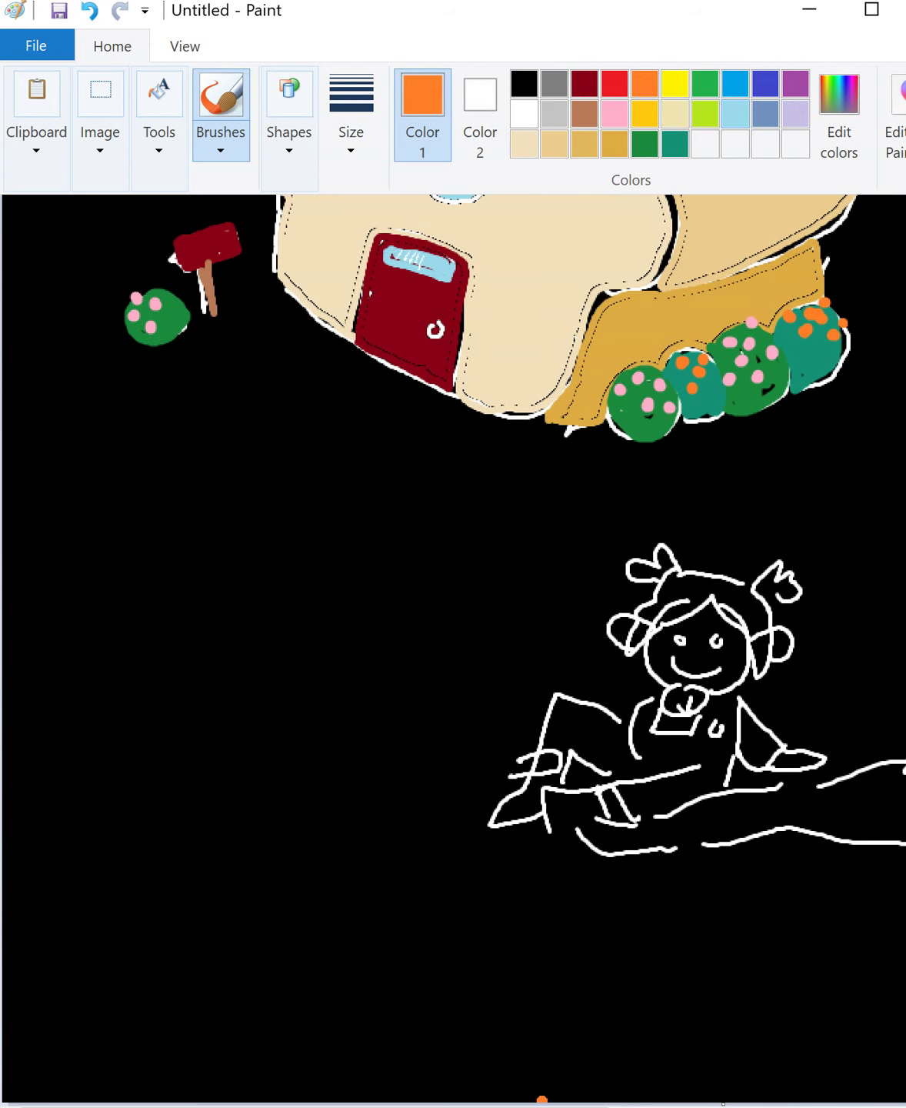
# - Mix a darker custom brown and paint the ears, hands and face of the long-haired figure in the hat
pyautogui.hscroll(4, 543, 1099)
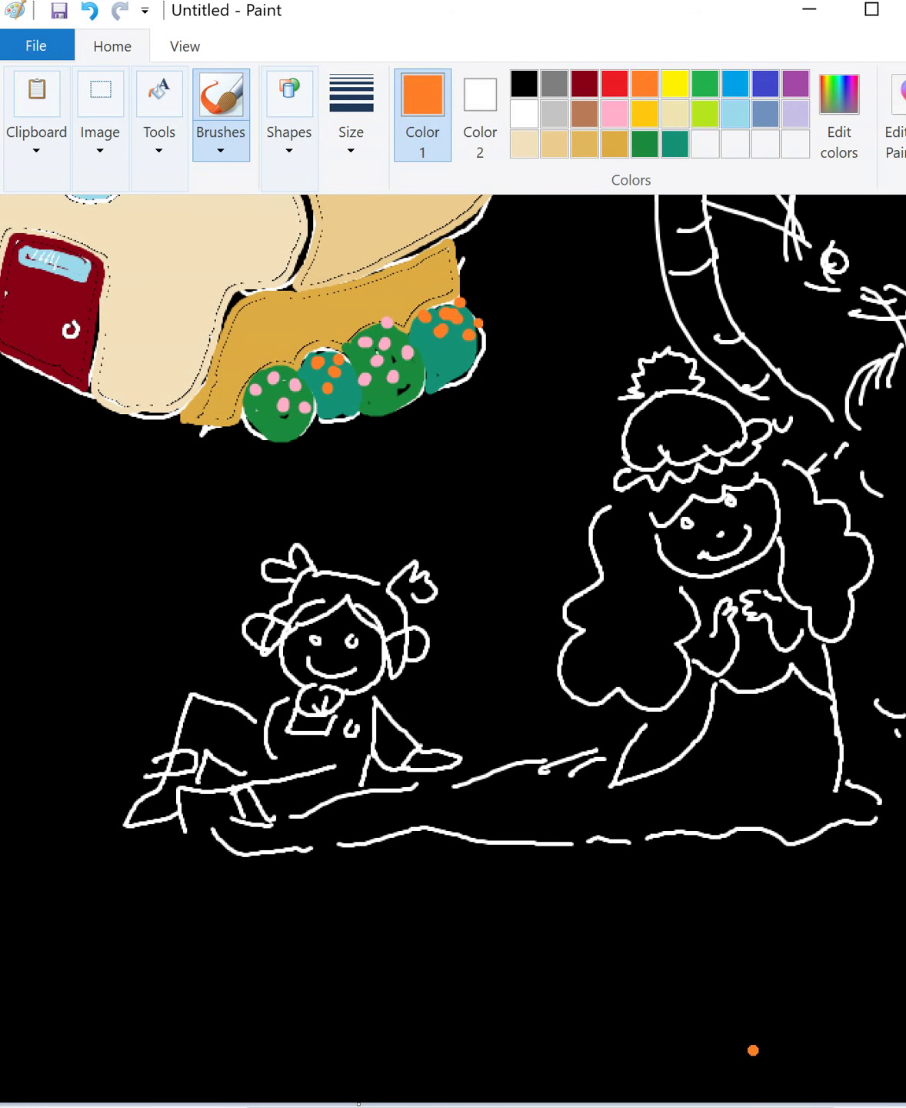
pyautogui.click(584, 114)
pyautogui.click(839, 115)
pyautogui.click(762, 541)
pyautogui.click(228, 770)
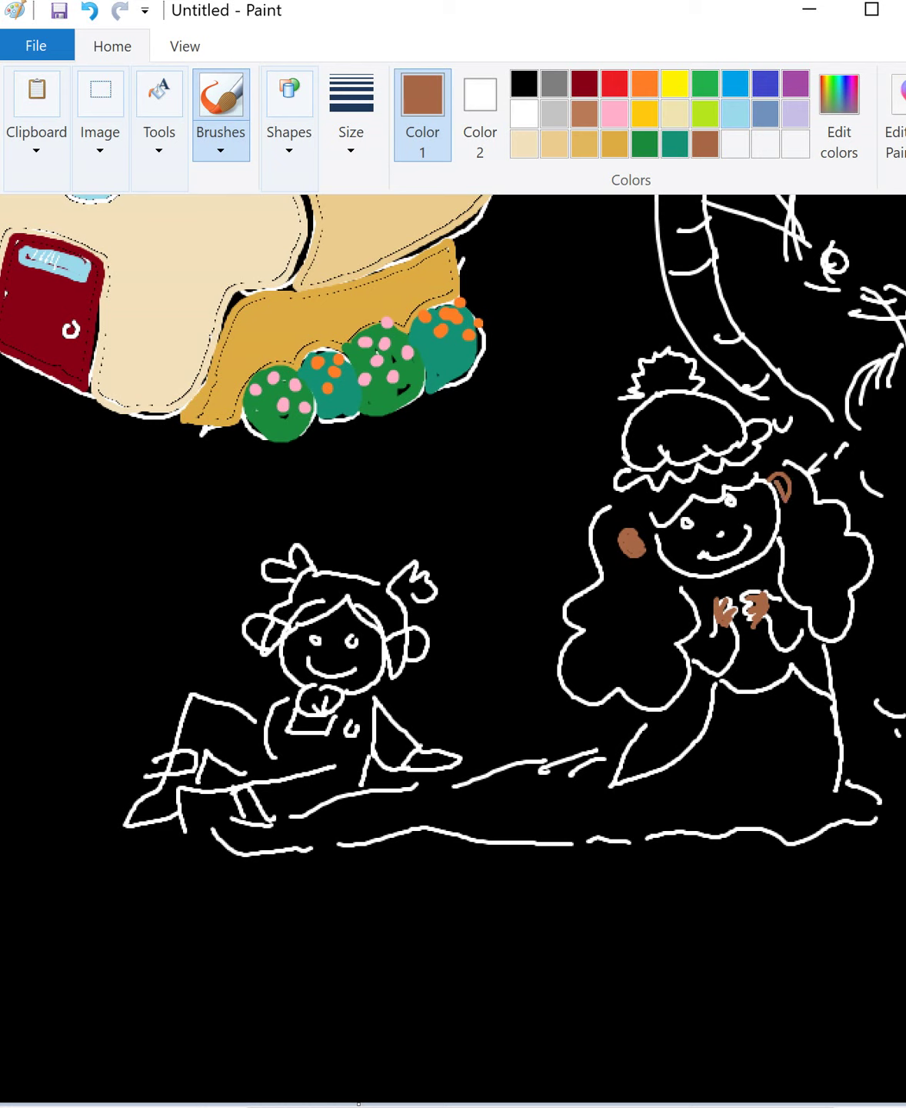
pyautogui.moveTo(688, 509)
pyautogui.mouseDown()
pyautogui.moveTo(673, 556)
pyautogui.moveTo(696, 569)
pyautogui.moveTo(719, 504)
pyautogui.moveTo(754, 493)
pyautogui.moveTo(708, 561)
pyautogui.moveTo(738, 535)
pyautogui.moveTo(731, 523)
pyautogui.moveTo(742, 546)
pyautogui.moveTo(766, 548)
pyautogui.moveTo(752, 519)
pyautogui.moveTo(695, 543)
pyautogui.mouseUp()
# - Paint the hat-wearing figure's eyes white and add black pupils, lashes and a mouth line
pyautogui.click(524, 113)
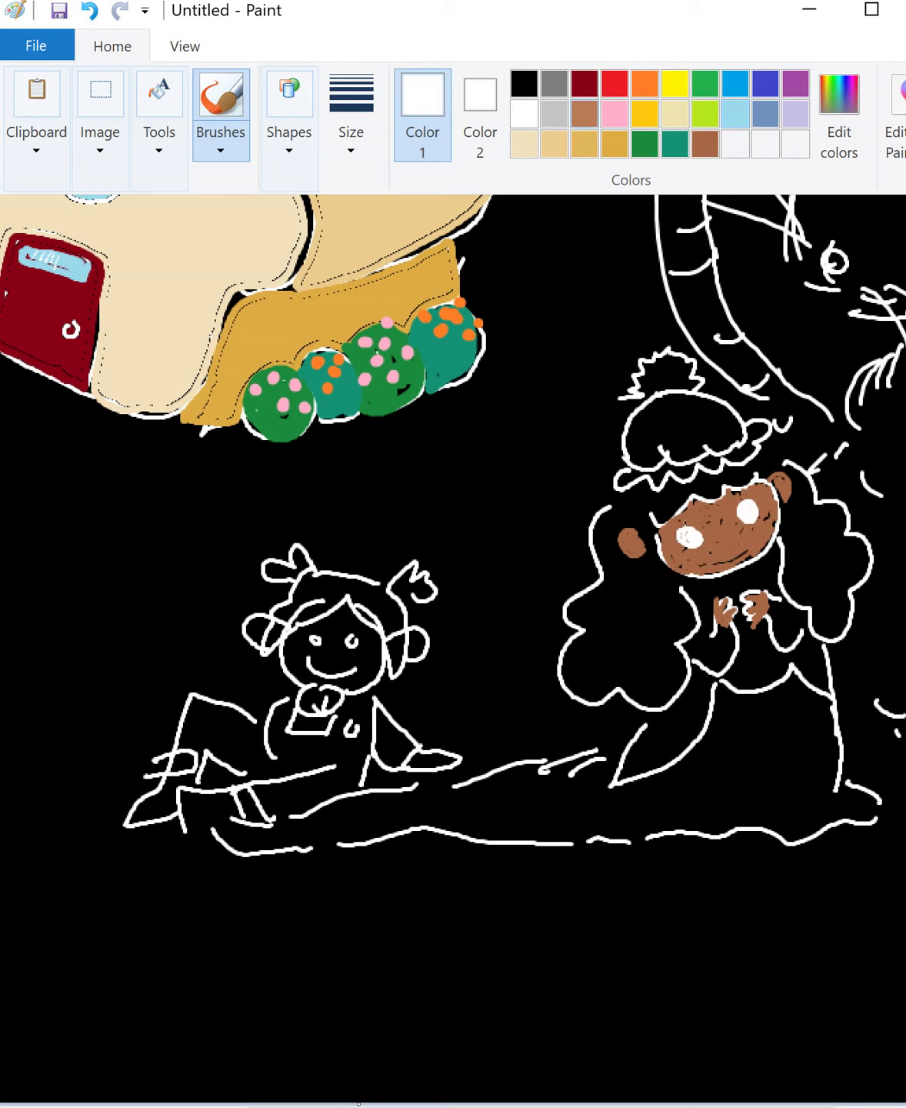
pyautogui.click(523, 84)
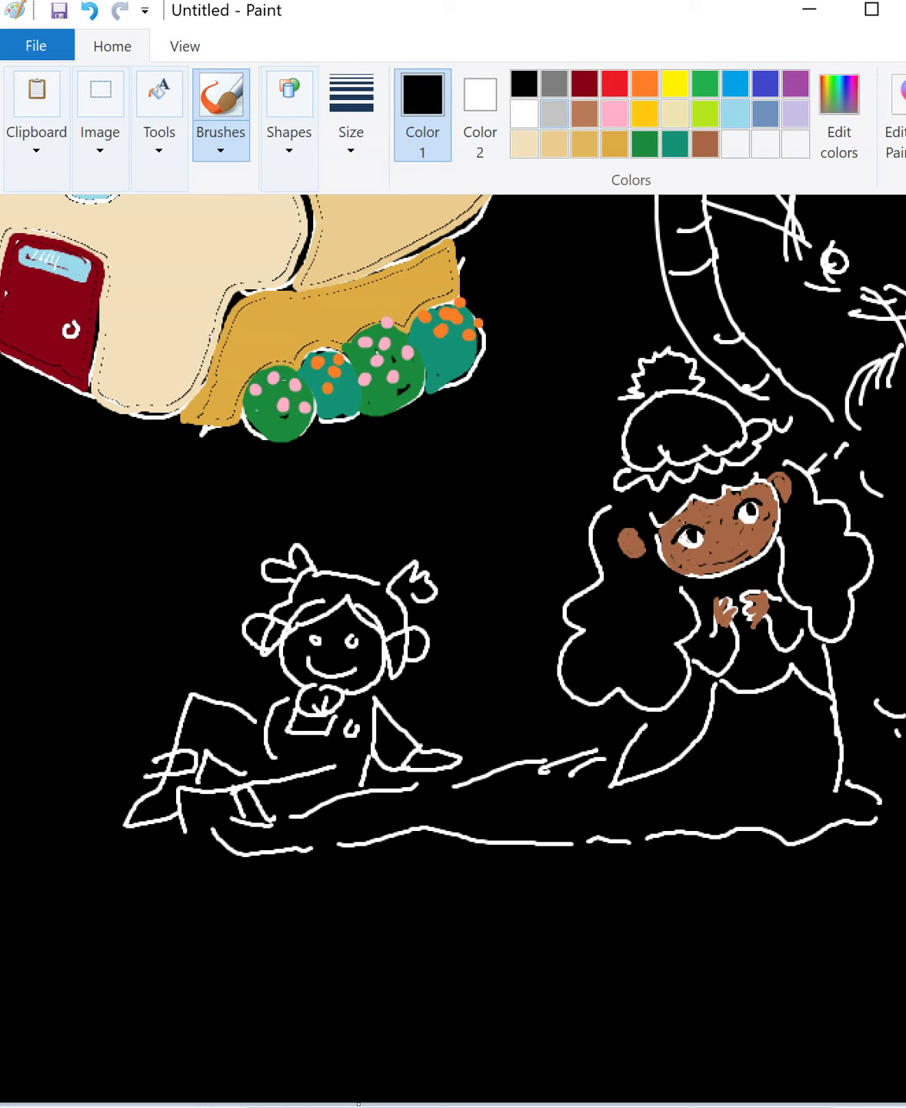
# - Add white highlights to the hat-wearing figure's pupils and draw black eyebrows above both eyes
pyautogui.click(523, 113)
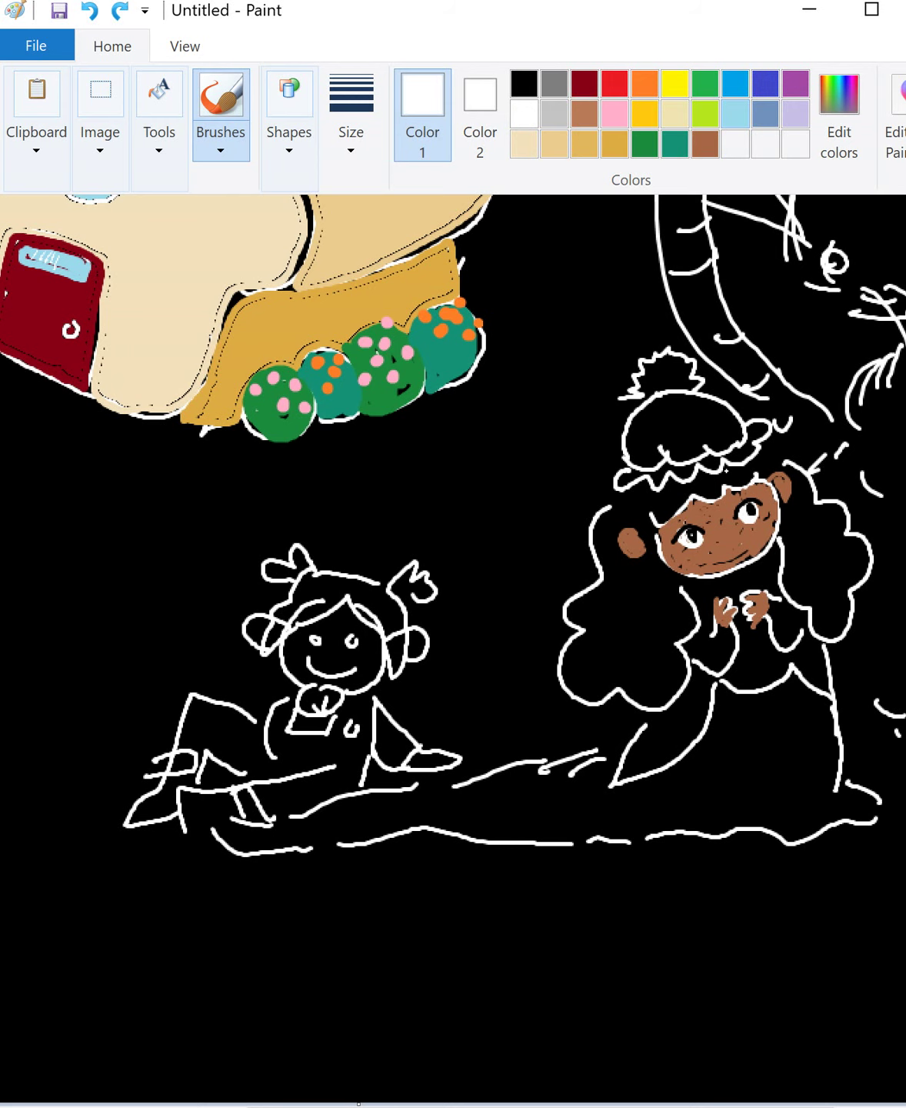
pyautogui.scroll(1, 751, 627)
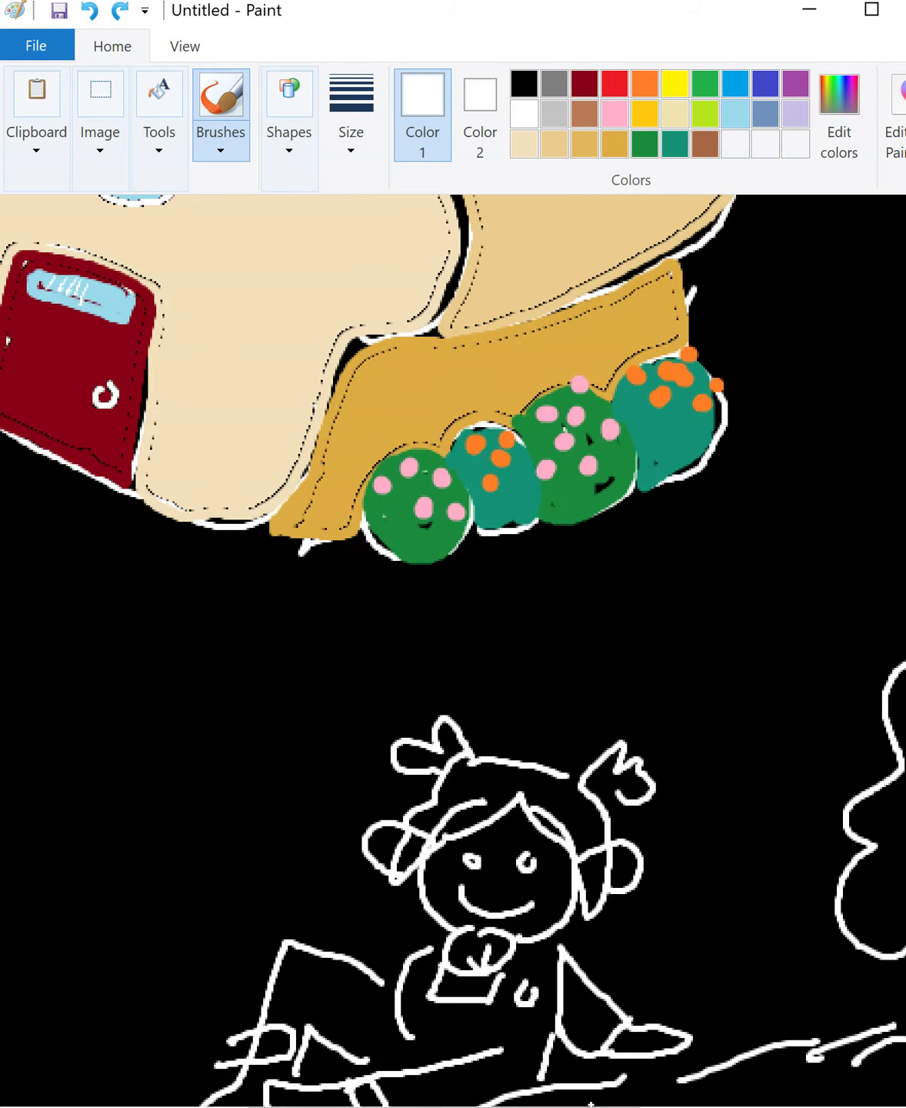
pyautogui.moveTo(583, 1105); pyautogui.dragTo(734, 1105)
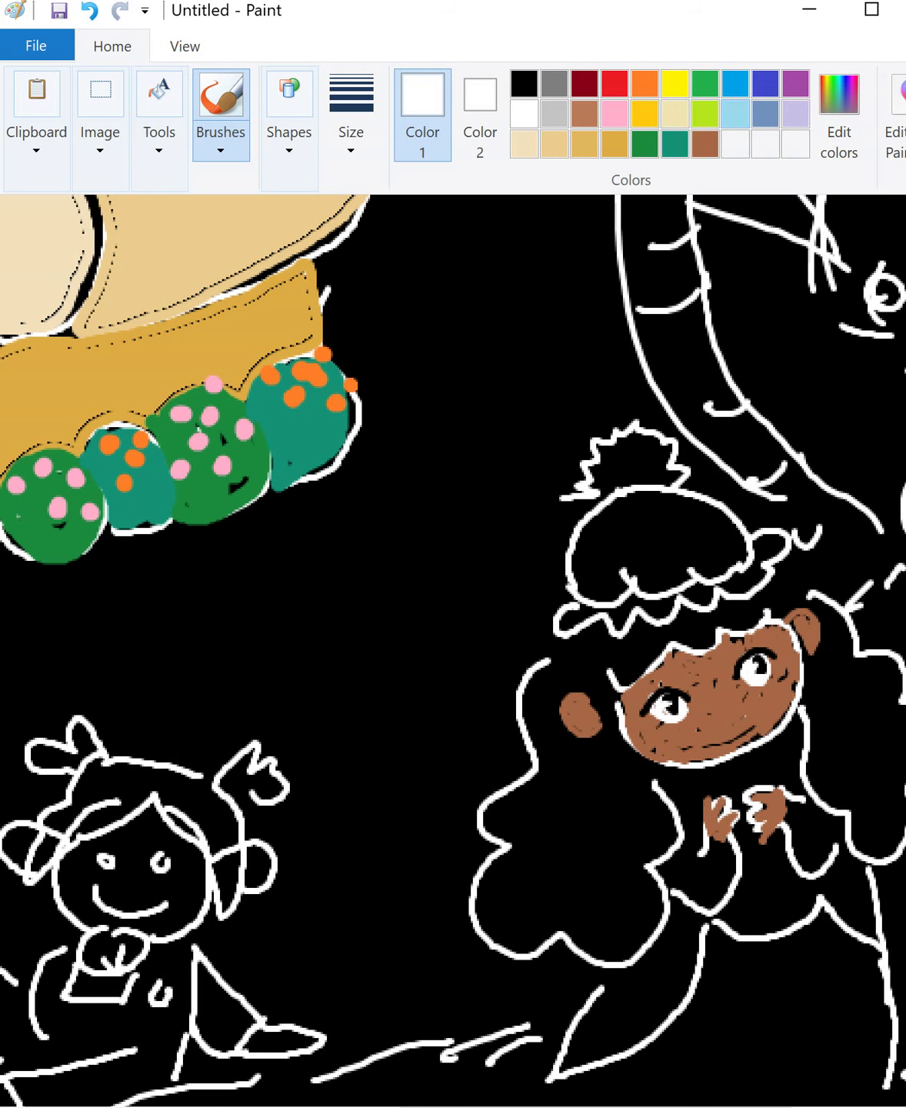
pyautogui.click(524, 83)
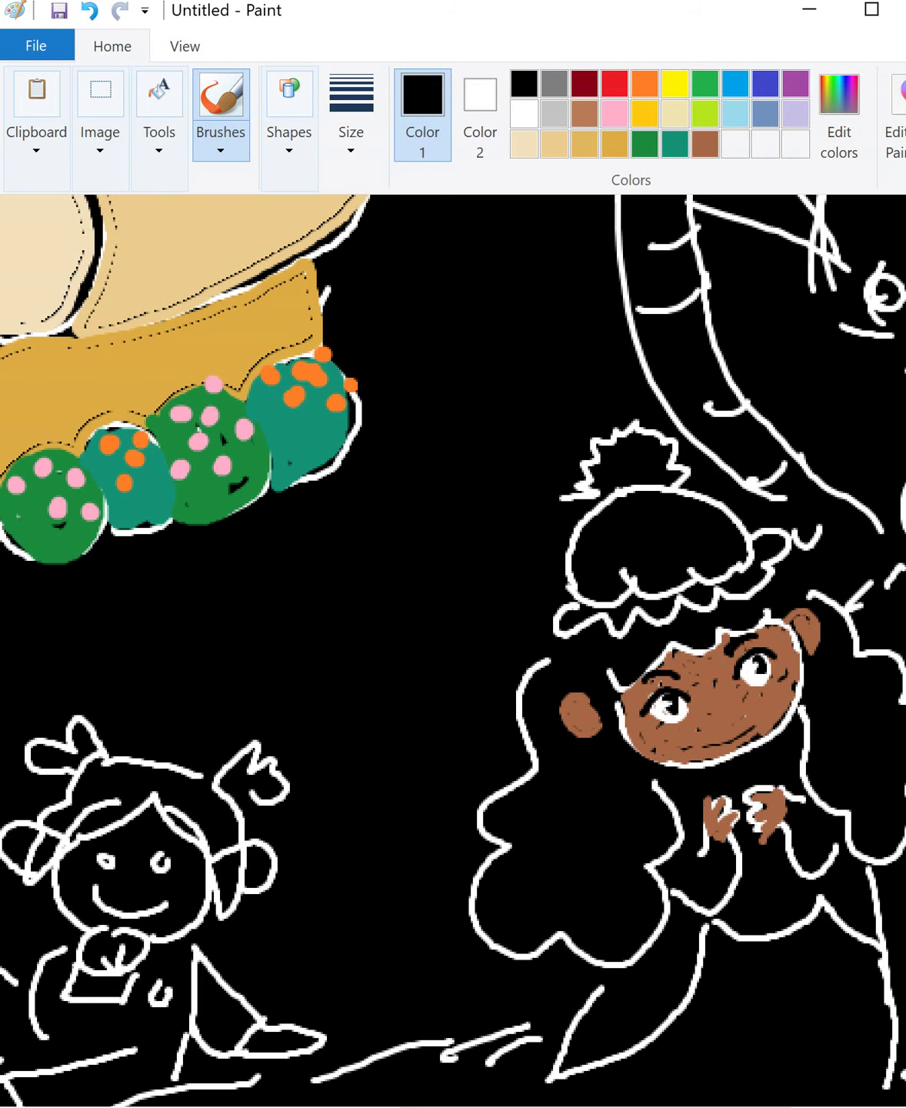
# - Mix a reddish brown with RGB 165, 77, 61 and paint a small curved nose on the hat-wearing figure's face
pyautogui.click(704, 142)
pyautogui.click(838, 115)
pyautogui.click(494, 539)
pyautogui.click(775, 548)
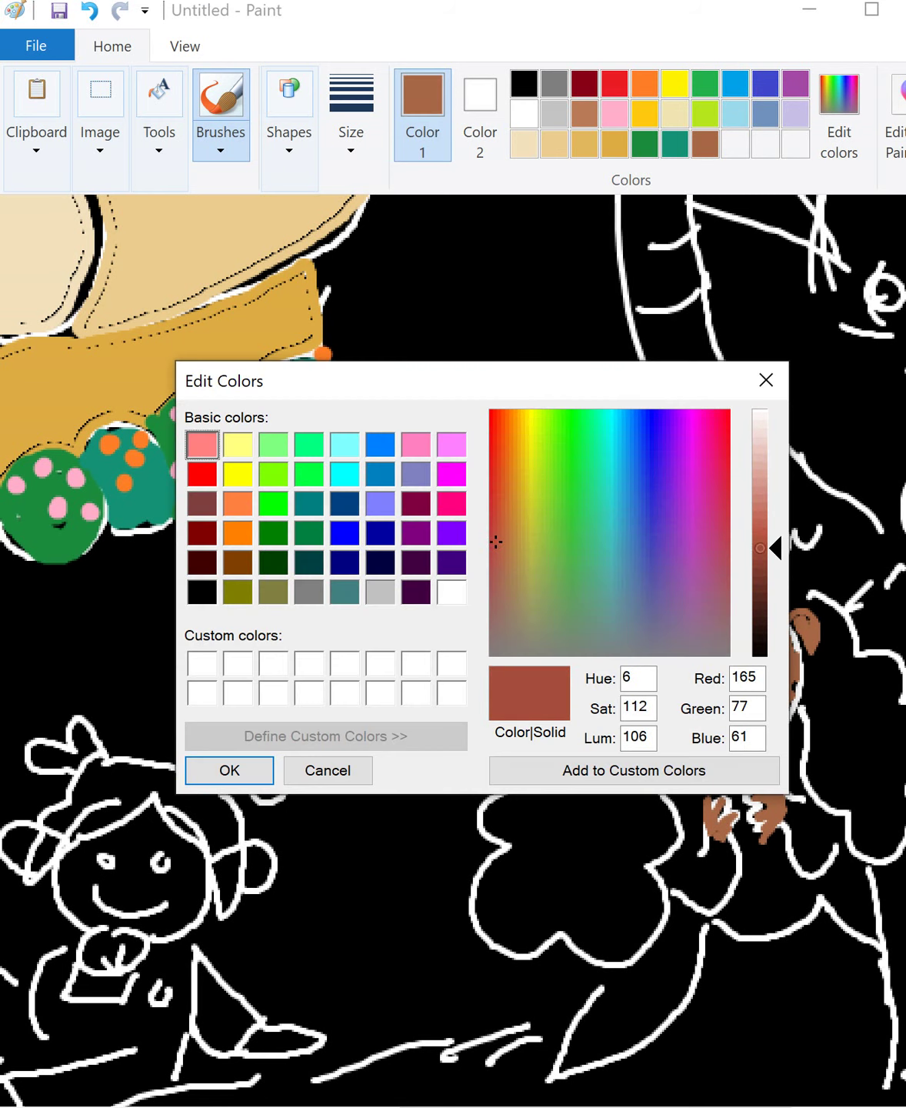
pyautogui.click(229, 770)
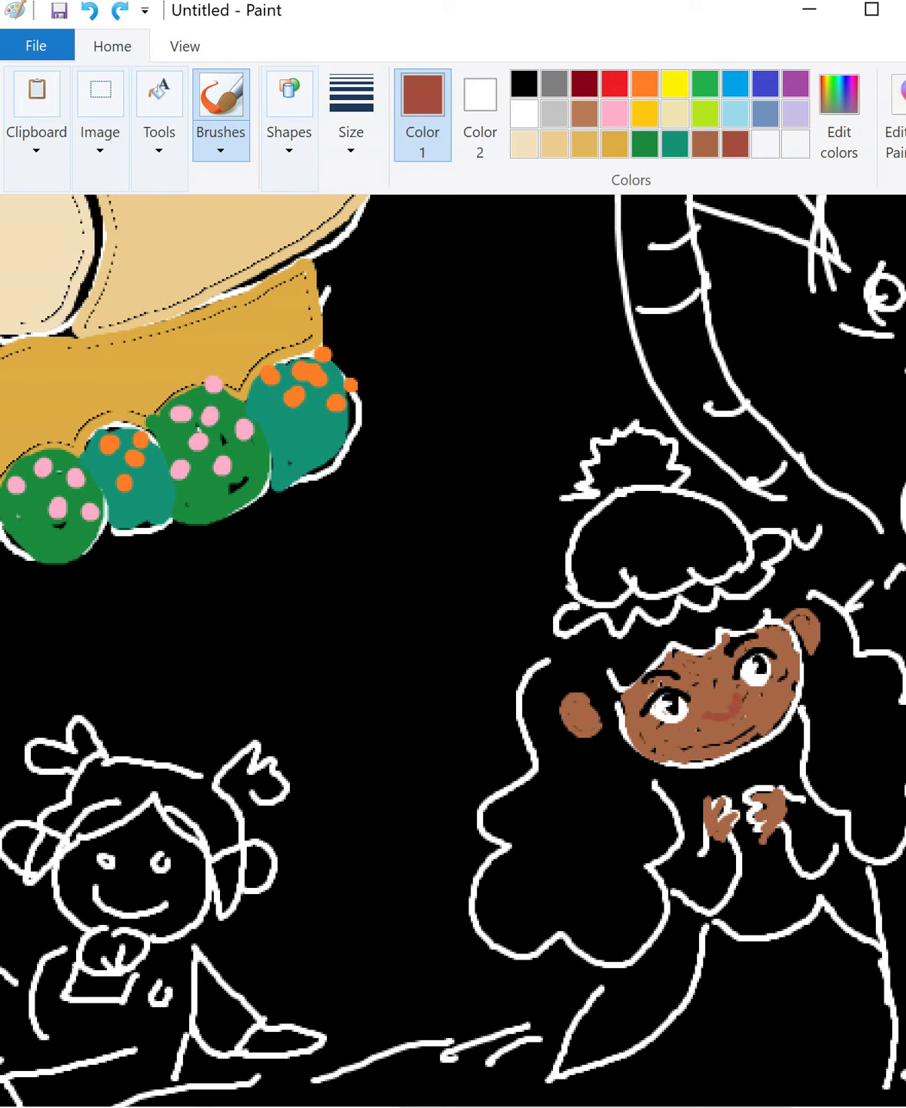
# - Draw a bold black smiling mouth below the nose, undoing the first attempt at the stroke
pyautogui.moveTo(696, 738); pyautogui.dragTo(765, 710)
pyautogui.hotkey('ctrl', 'z')
pyautogui.click(523, 83)
pyautogui.moveTo(695, 738); pyautogui.dragTo(762, 703)
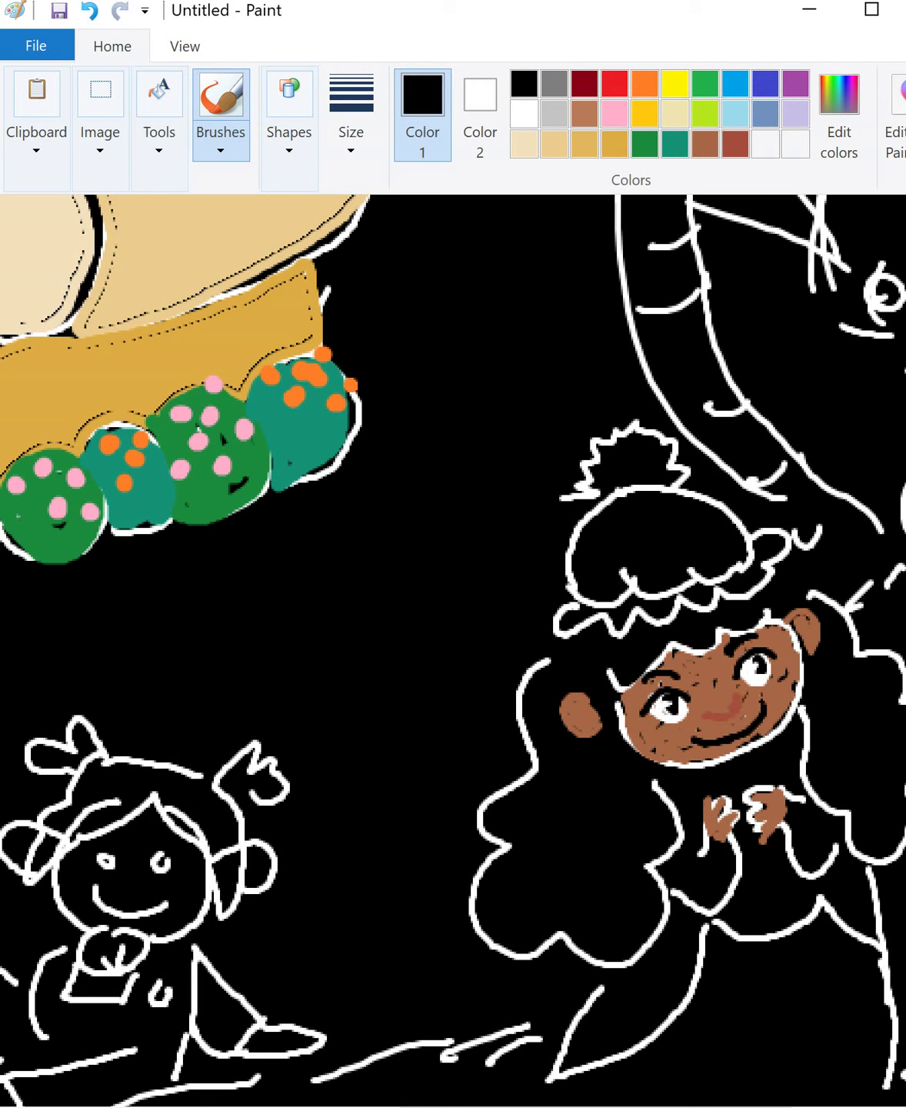
# - Mix a lighter reddish tone with RGB 187, 88, 70 and dab blush on both cheeks
pyautogui.click(736, 143)
pyautogui.click(839, 114)
pyautogui.click(758, 530)
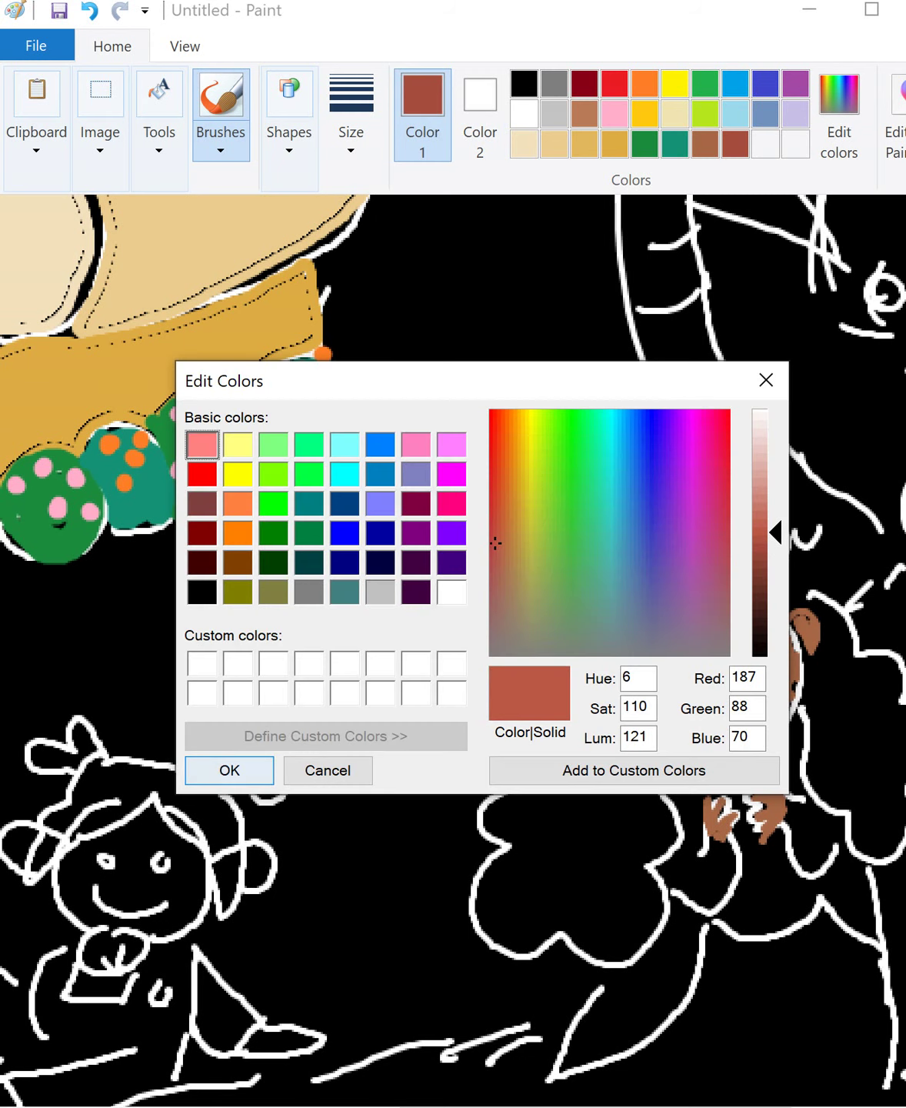
pyautogui.click(229, 770)
# - With a thinner black brush, draw the inner ear lines and longer eyelashes on the hat-wearing figure
pyautogui.click(523, 83)
pyautogui.click(362, 132)
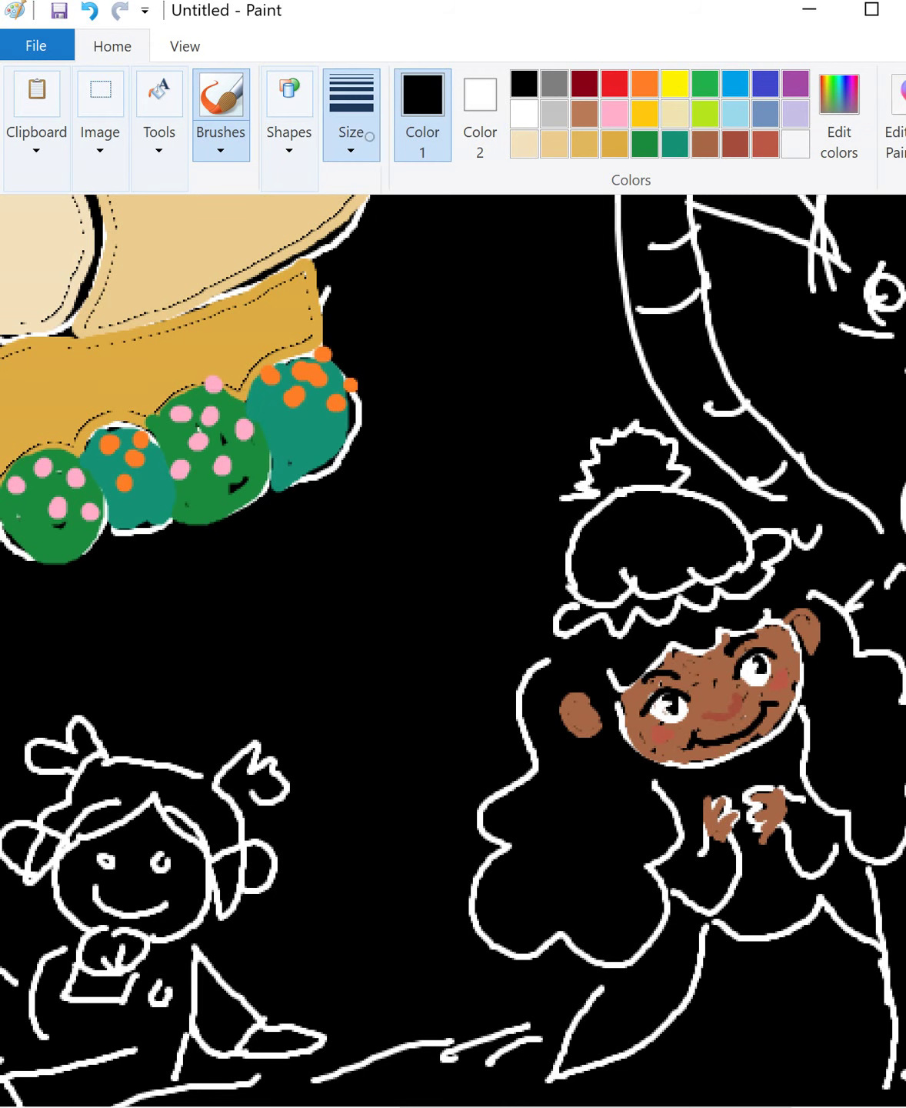
pyautogui.click(353, 246)
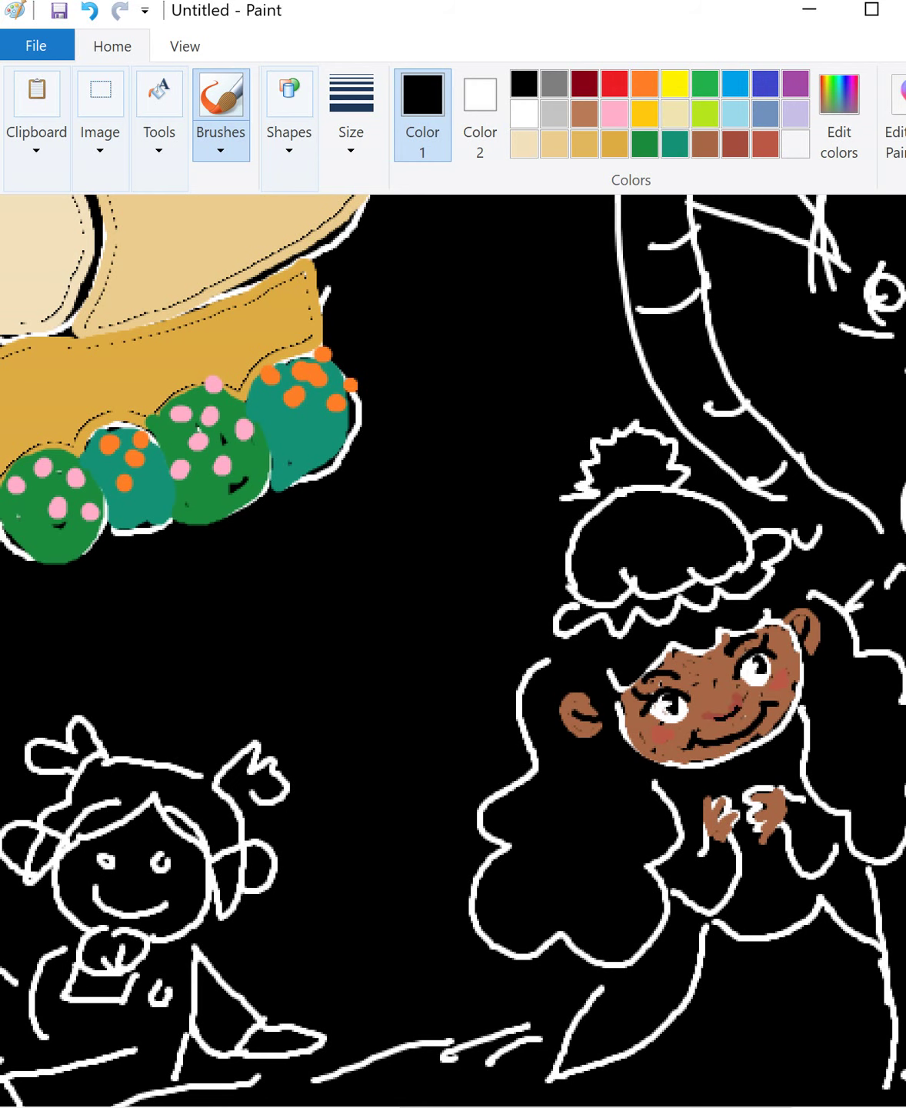
pyautogui.click(736, 142)
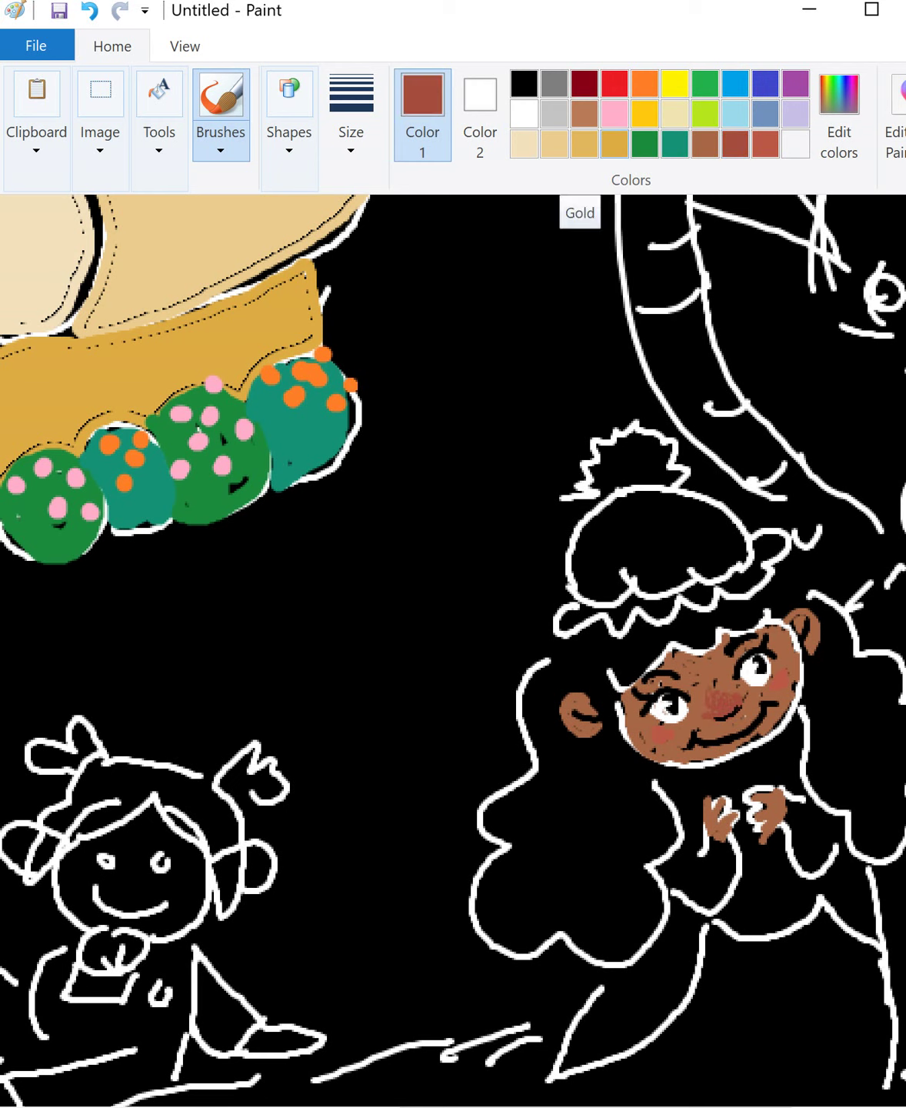
pyautogui.click(614, 143)
pyautogui.click(584, 113)
pyautogui.click(350, 116)
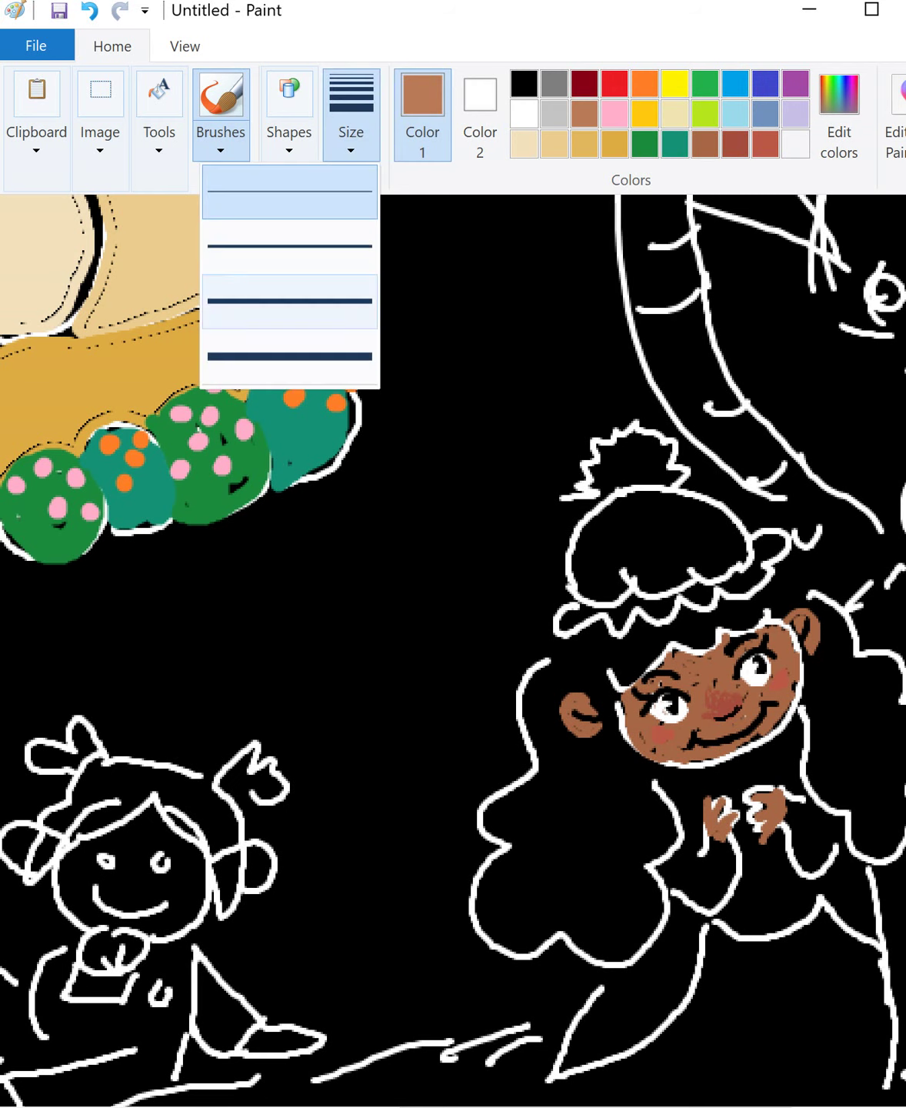
pyautogui.click(290, 357)
pyautogui.moveTo(550, 676); pyautogui.dragTo(582, 822)
pyautogui.hotkey('ctrl', 'z')
pyautogui.click(584, 142)
pyautogui.moveTo(564, 670); pyautogui.dragTo(582, 804)
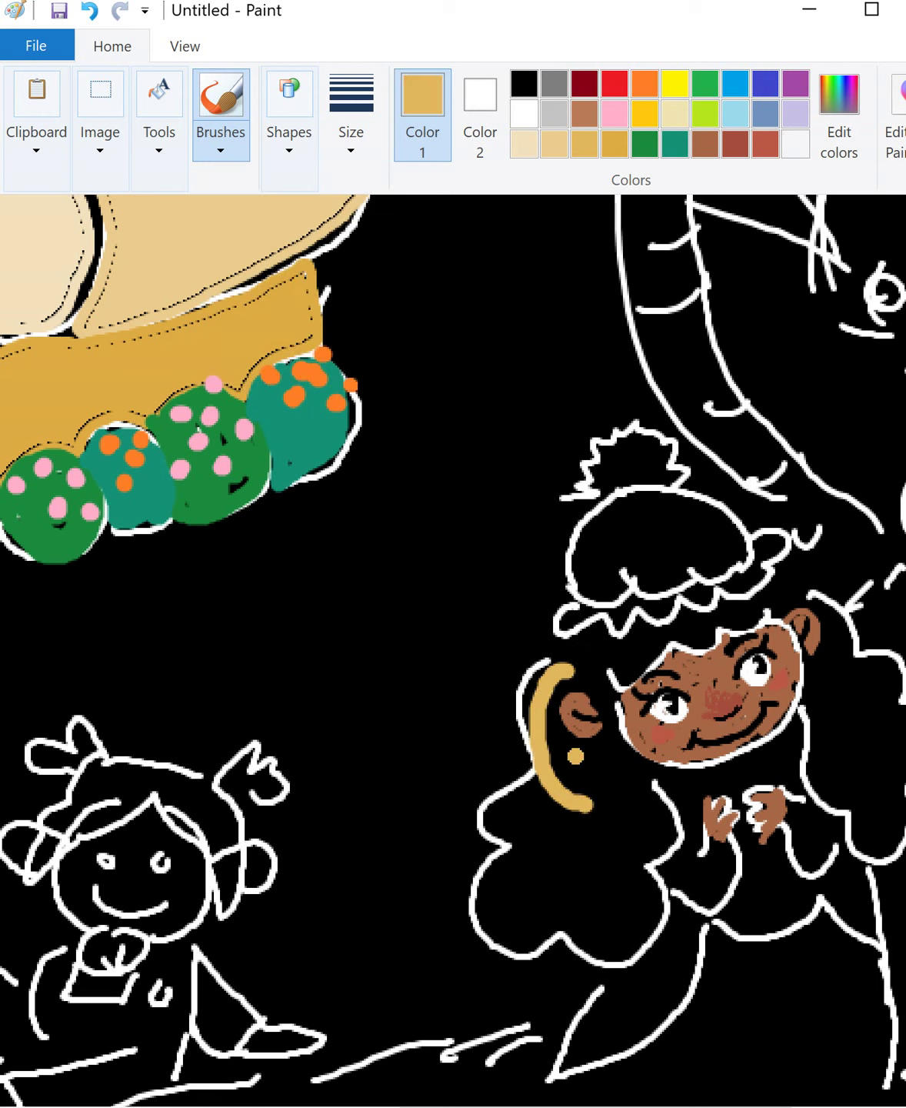
pyautogui.click(614, 143)
pyautogui.moveTo(556, 668)
pyautogui.mouseDown()
pyautogui.moveTo(577, 812)
pyautogui.moveTo(545, 754)
pyautogui.moveTo(571, 793)
pyautogui.mouseUp()
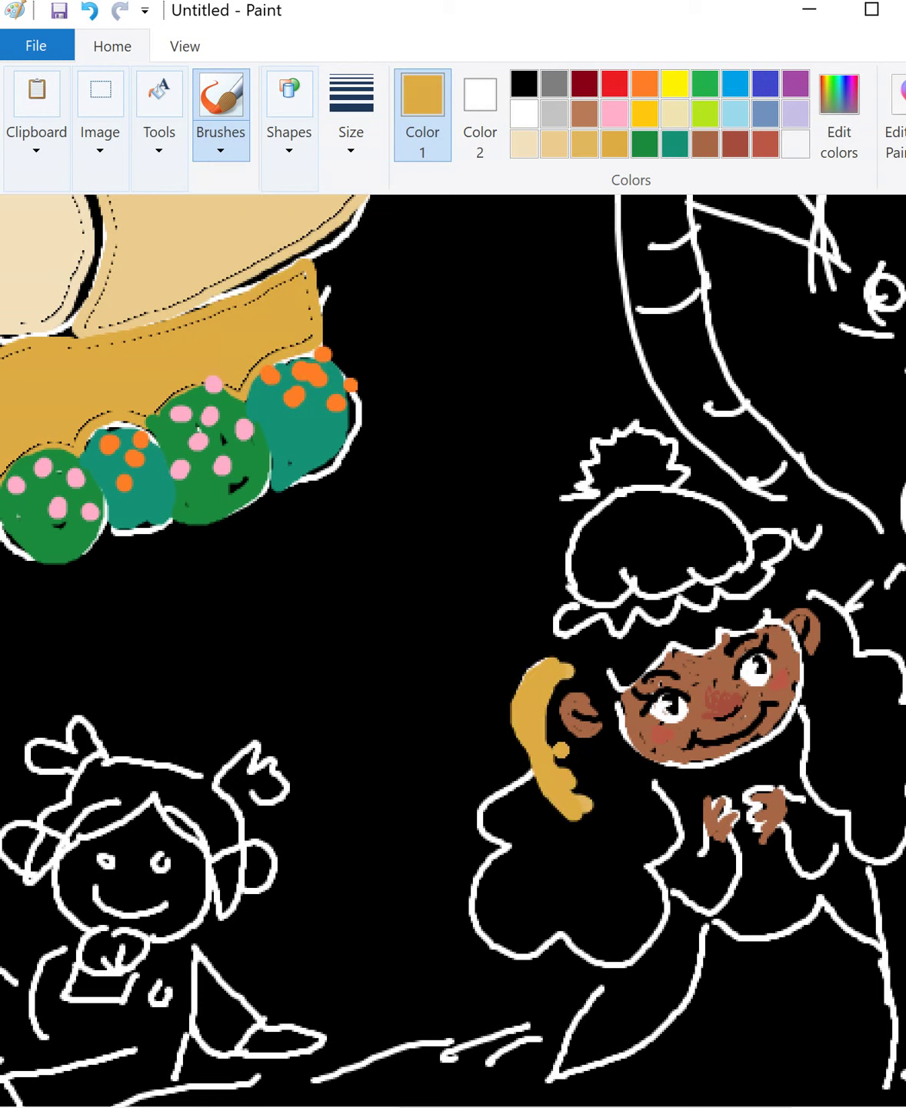
pyautogui.hotkey('ctrl', 'z')
pyautogui.hotkey('ctrl', 'z')
pyautogui.hotkey('ctrl', 'z')
pyautogui.hotkey('ctrl', 'z')
# - Paint the crown of the hat in the custom golden tan
pyautogui.click(524, 83)
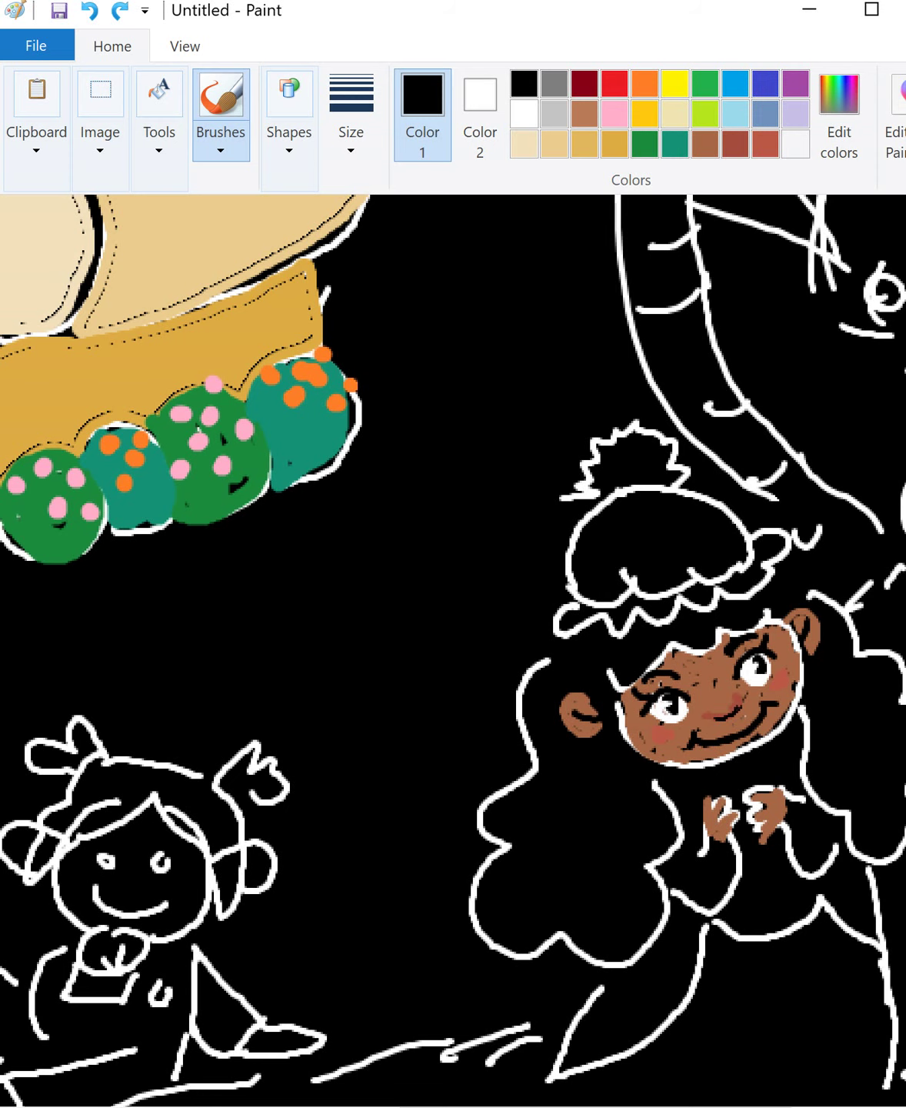
pyautogui.click(614, 142)
pyautogui.moveTo(625, 573)
pyautogui.mouseDown()
pyautogui.moveTo(633, 495)
pyautogui.moveTo(669, 564)
pyautogui.moveTo(724, 565)
pyautogui.moveTo(735, 527)
pyautogui.mouseUp()
# - Paint the smaller seated figure's pigtails, fringe and side hair in the same golden tan
pyautogui.hscroll(-3, 735, 526)
pyautogui.moveTo(294, 758)
pyautogui.mouseDown()
pyautogui.moveTo(240, 751)
pyautogui.moveTo(269, 752)
pyautogui.mouseUp()
pyautogui.moveTo(273, 709); pyautogui.dragTo(291, 748)
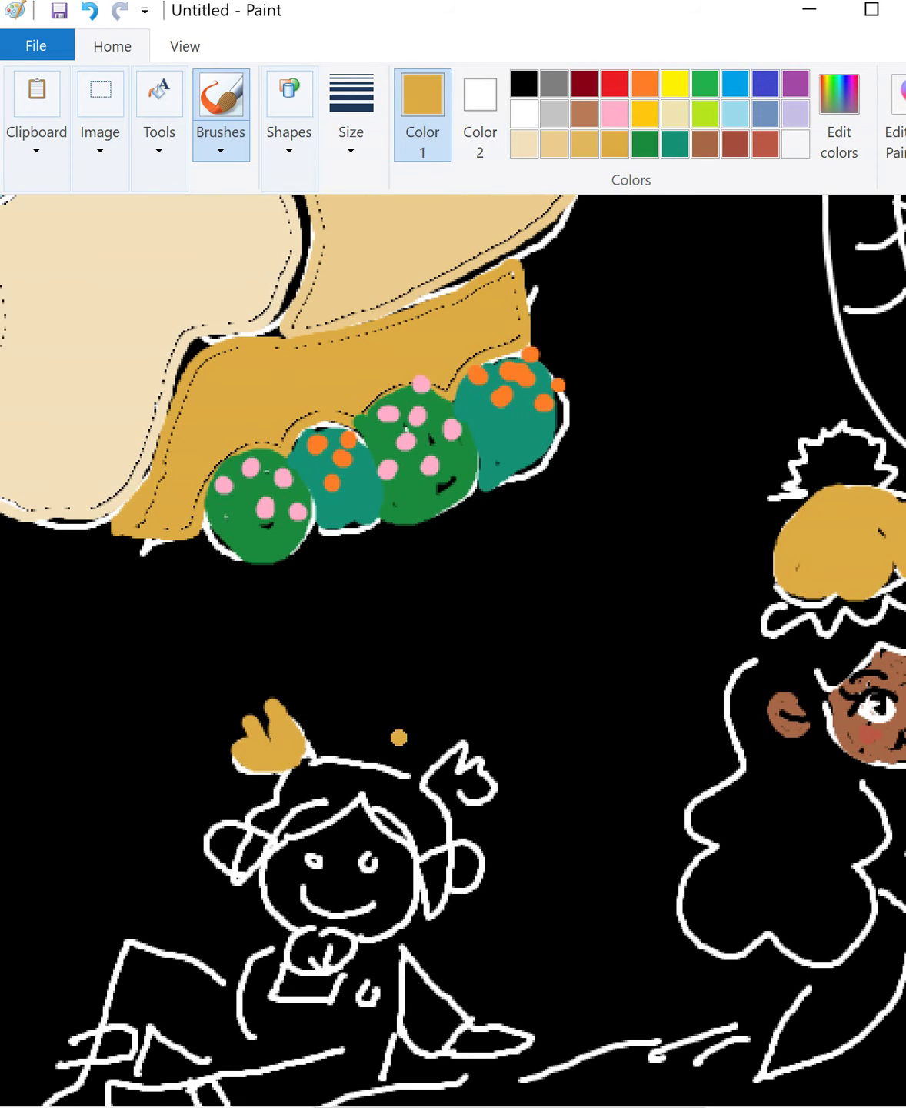
pyautogui.moveTo(464, 737); pyautogui.dragTo(432, 786)
pyautogui.moveTo(489, 758); pyautogui.dragTo(451, 789)
pyautogui.moveTo(437, 796); pyautogui.dragTo(505, 791)
pyautogui.moveTo(369, 786)
pyautogui.mouseDown()
pyautogui.moveTo(439, 912)
pyautogui.moveTo(232, 869)
pyautogui.moveTo(349, 762)
pyautogui.moveTo(324, 807)
pyautogui.mouseUp()
# - Paint the pompom on top of the hat light pink
pyautogui.hscroll(8, 454, 652)
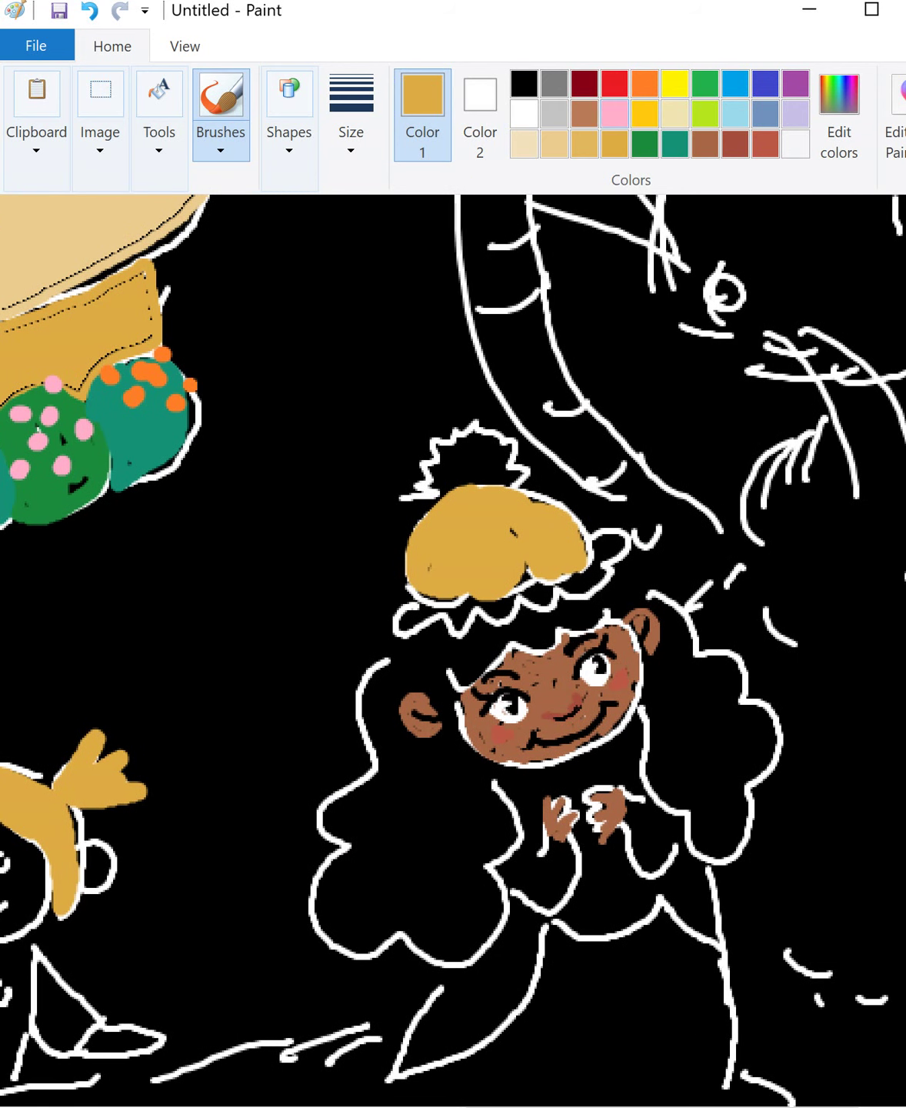
pyautogui.click(614, 113)
pyautogui.moveTo(423, 489)
pyautogui.mouseDown()
pyautogui.moveTo(462, 453)
pyautogui.moveTo(516, 460)
pyautogui.mouseUp()
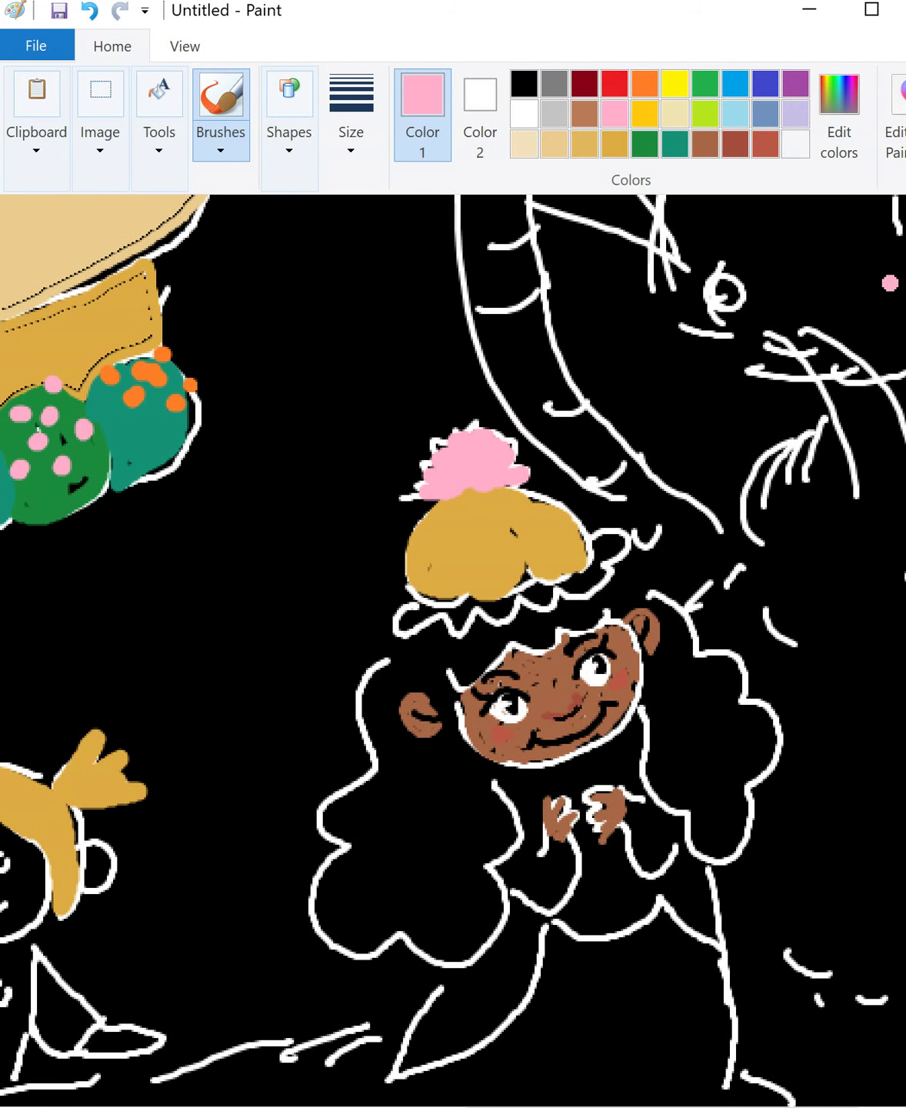
# - Paint the hat-wearing figure's skirt and its spread hem on the ground light pink
pyautogui.scroll(-5, 867, 567)
pyautogui.moveTo(386, 746)
pyautogui.mouseDown()
pyautogui.moveTo(668, 582)
pyautogui.moveTo(703, 621)
pyautogui.mouseUp()
pyautogui.moveTo(381, 711)
pyautogui.mouseDown()
pyautogui.moveTo(344, 758)
pyautogui.moveTo(419, 767)
pyautogui.moveTo(407, 800)
pyautogui.moveTo(666, 813)
pyautogui.moveTo(707, 743)
pyautogui.mouseUp()
pyautogui.moveTo(702, 620); pyautogui.dragTo(683, 735)
pyautogui.moveTo(346, 765)
pyautogui.mouseDown()
pyautogui.moveTo(384, 776)
pyautogui.moveTo(531, 677)
pyautogui.moveTo(650, 666)
pyautogui.moveTo(616, 745)
pyautogui.moveTo(685, 727)
pyautogui.moveTo(669, 792)
pyautogui.moveTo(780, 764)
pyautogui.mouseUp()
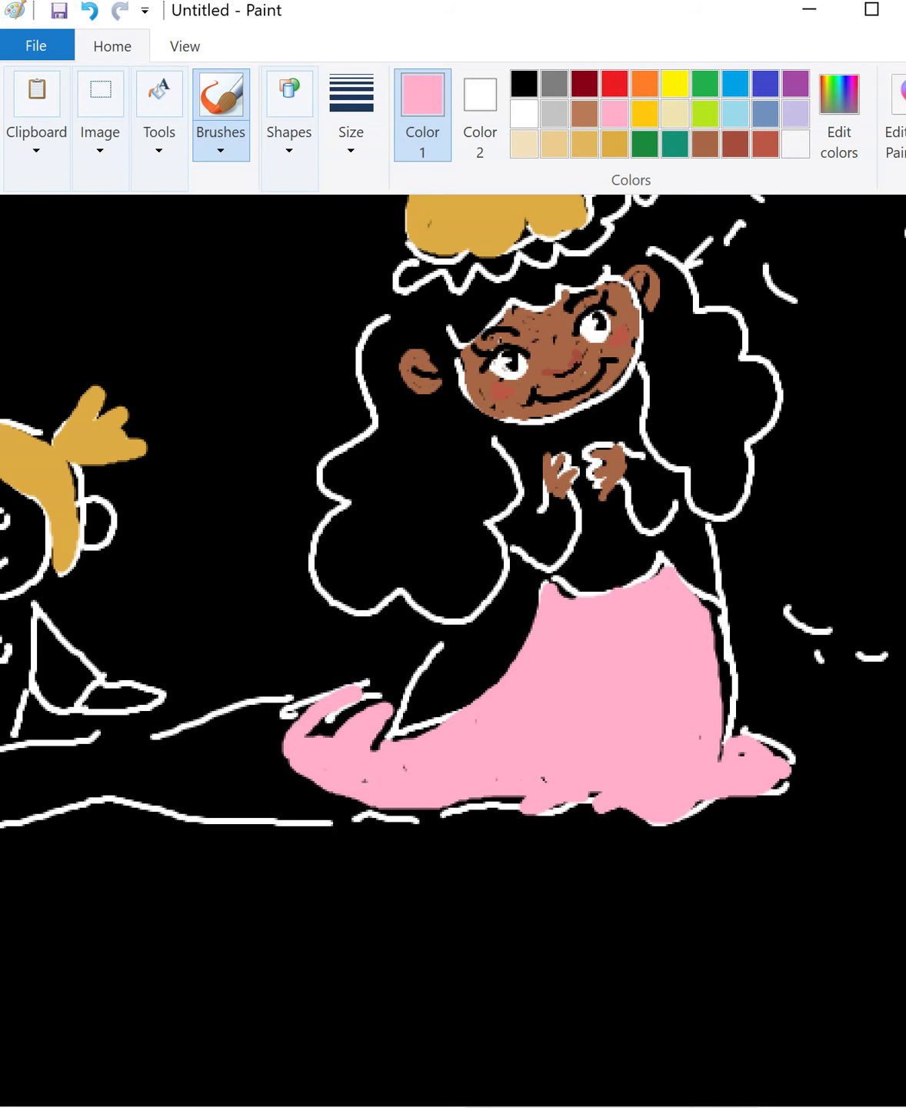
# - Extend the light pink along the ground strip towards the smaller seated figure and fill gaps in the skirt
pyautogui.hscroll(-4, 453, 650)
pyautogui.hscroll(-1, 453, 650)
pyautogui.moveTo(251, 805)
pyautogui.mouseDown()
pyautogui.moveTo(592, 770)
pyautogui.moveTo(799, 707)
pyautogui.mouseUp()
pyautogui.hscroll(5, 453, 651)
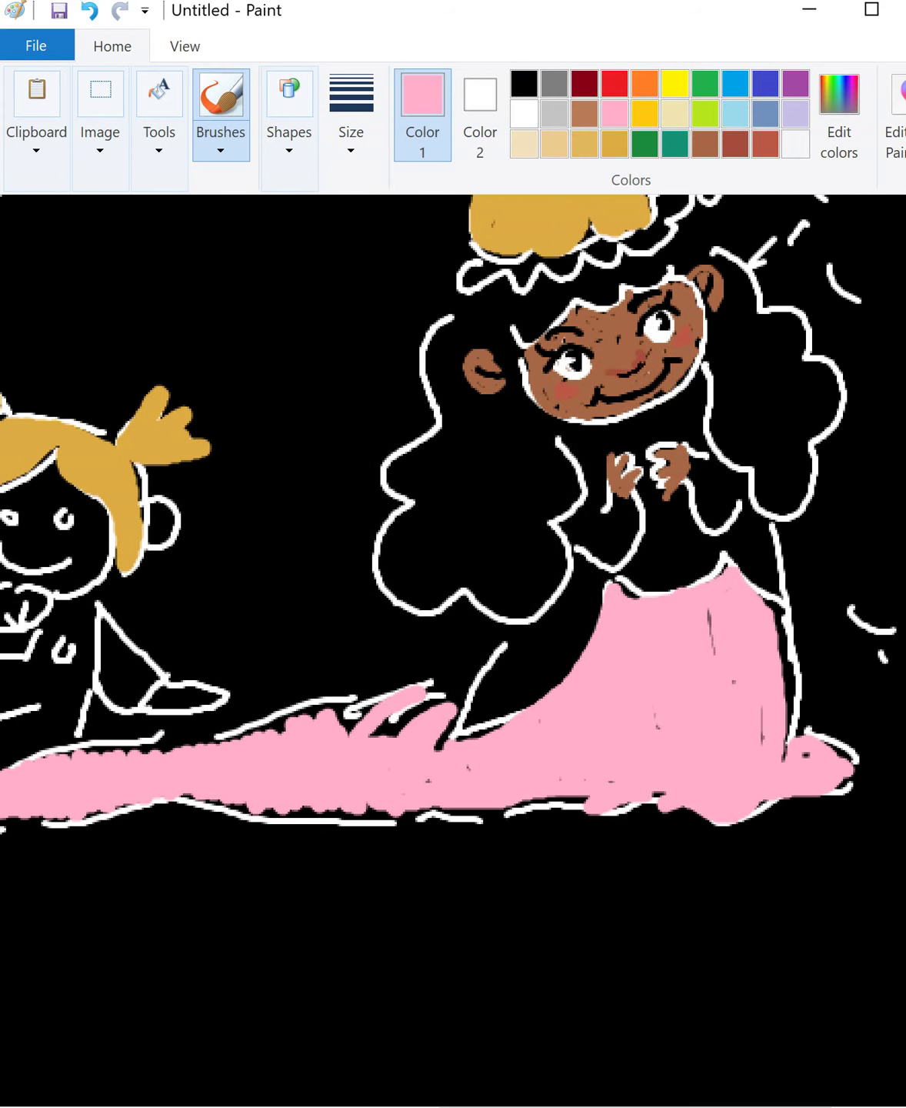
# - Paint the frilly brim of the hat solid white
pyautogui.scroll(3, 454, 651)
pyautogui.click(524, 113)
pyautogui.moveTo(483, 460)
pyautogui.mouseDown()
pyautogui.moveTo(562, 450)
pyautogui.moveTo(675, 389)
pyautogui.mouseUp()
# - Lighten the palette red into a custom coral and paint the skirt's side panel with it
pyautogui.click(615, 83)
pyautogui.click(839, 115)
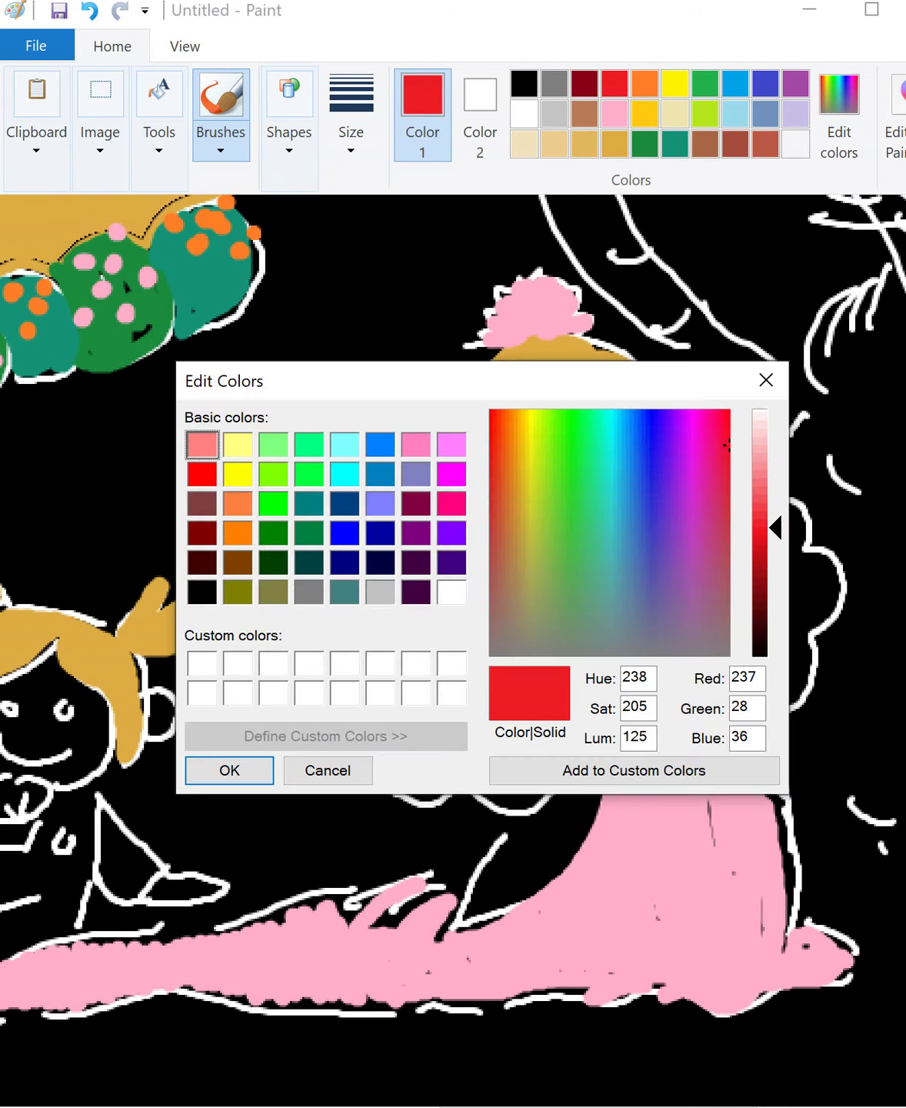
pyautogui.moveTo(773, 529); pyautogui.dragTo(773, 480)
pyautogui.click(229, 770)
pyautogui.moveTo(471, 912)
pyautogui.mouseDown()
pyautogui.moveTo(589, 758)
pyautogui.moveTo(538, 861)
pyautogui.mouseUp()
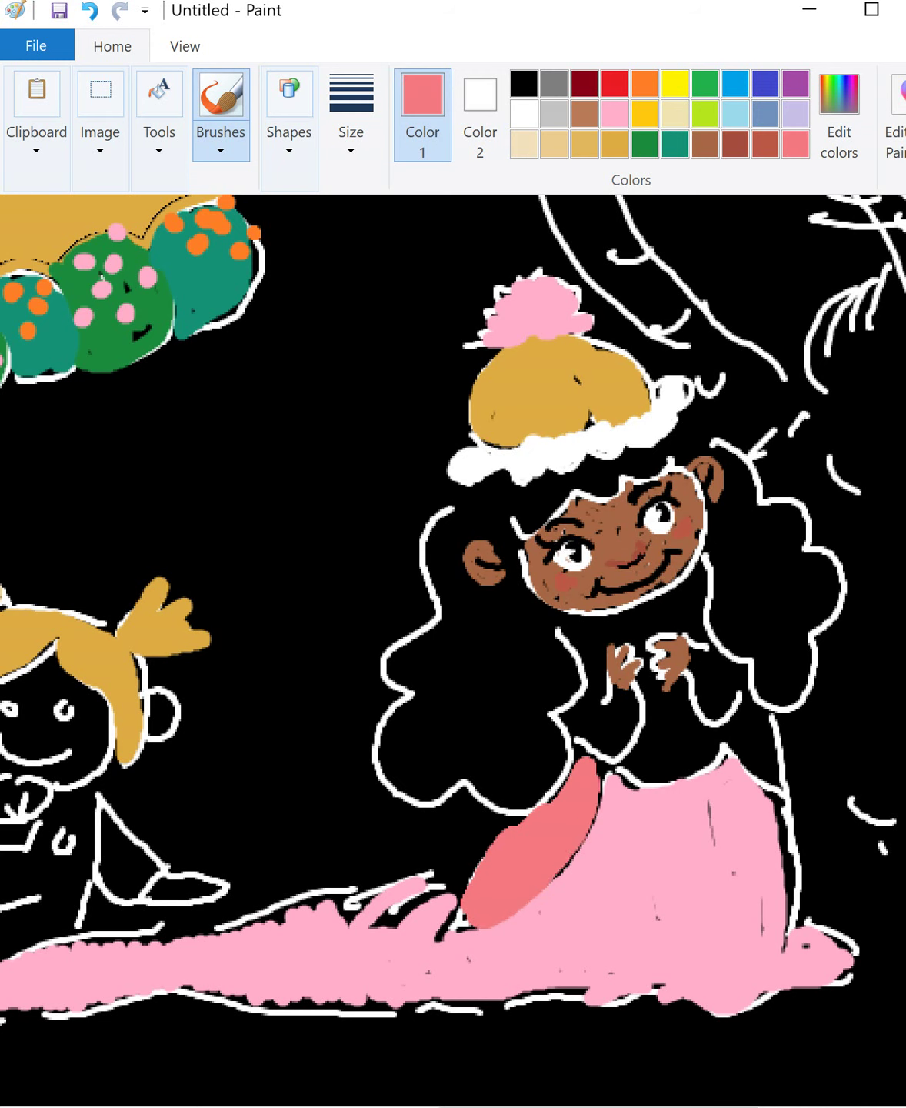
# - Paint the sleeves and the neckline band of the hat-wearing figure's dress coral
pyautogui.moveTo(577, 711)
pyautogui.mouseDown()
pyautogui.moveTo(608, 730)
pyautogui.moveTo(624, 696)
pyautogui.mouseUp()
pyautogui.moveTo(696, 663); pyautogui.dragTo(723, 702)
pyautogui.moveTo(594, 689)
pyautogui.mouseDown()
pyautogui.moveTo(581, 629)
pyautogui.moveTo(682, 590)
pyautogui.moveTo(620, 633)
pyautogui.moveTo(697, 627)
pyautogui.mouseUp()
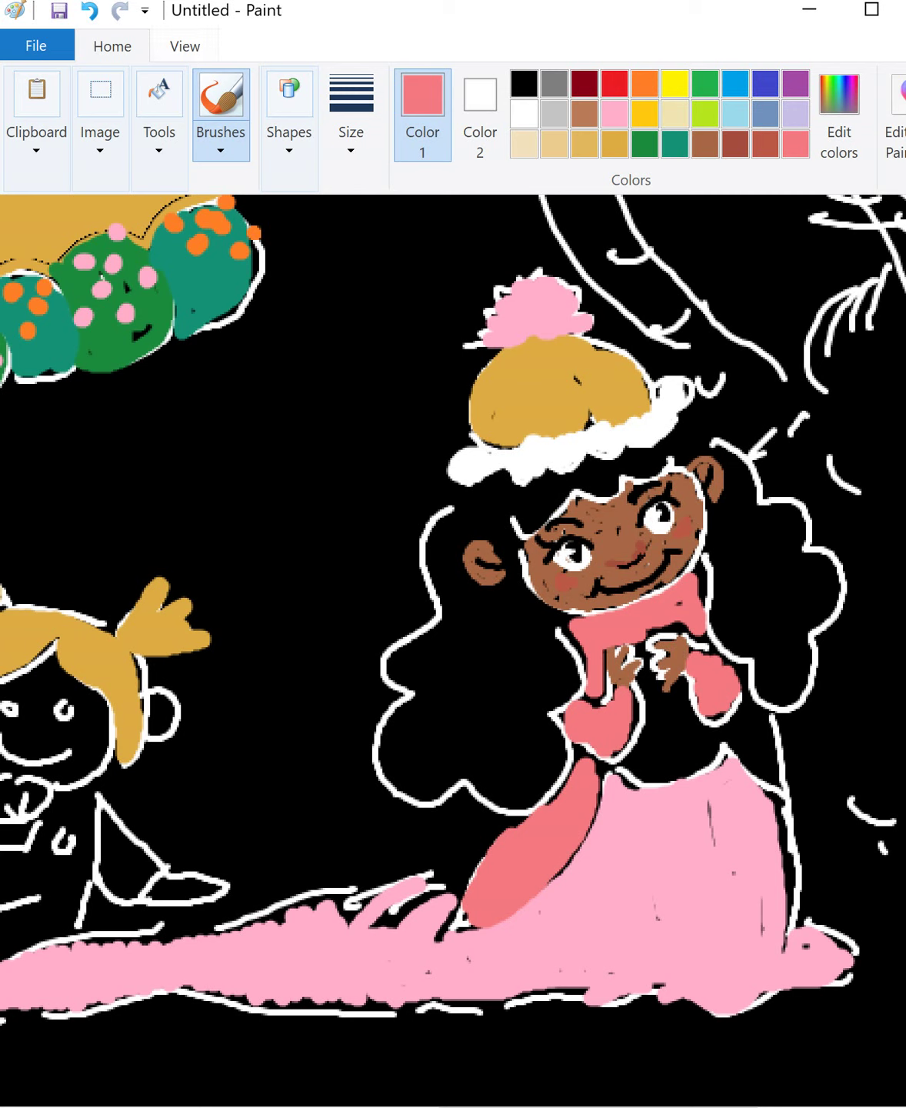
# - Close the gaps in the bodice outline with coral dots and fill the bodice with coral
pyautogui.click(773, 711)
pyautogui.click(627, 767)
pyautogui.click(160, 150)
pyautogui.click(131, 223)
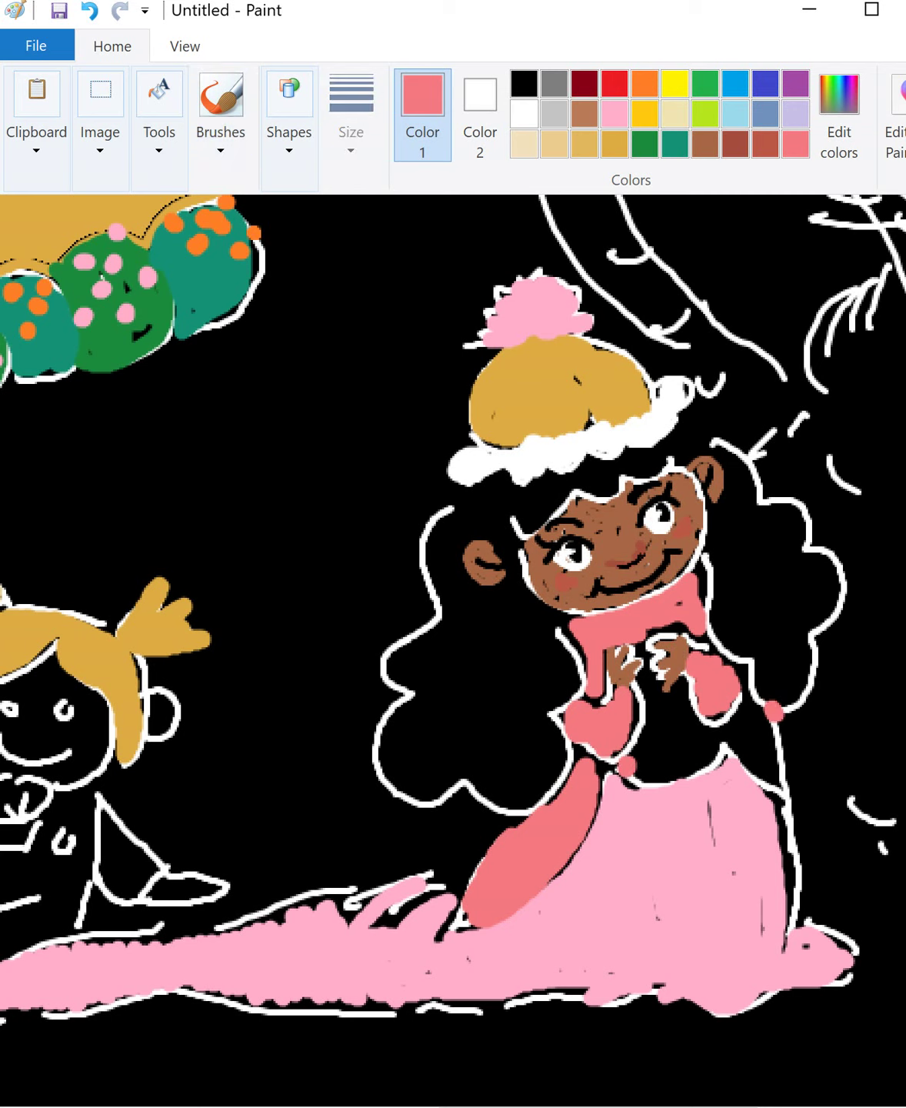
pyautogui.click(677, 746)
# - Paint a two-pointed white collar under the hat-wearing figure's chin with a thinner brush
pyautogui.click(523, 113)
pyautogui.click(220, 96)
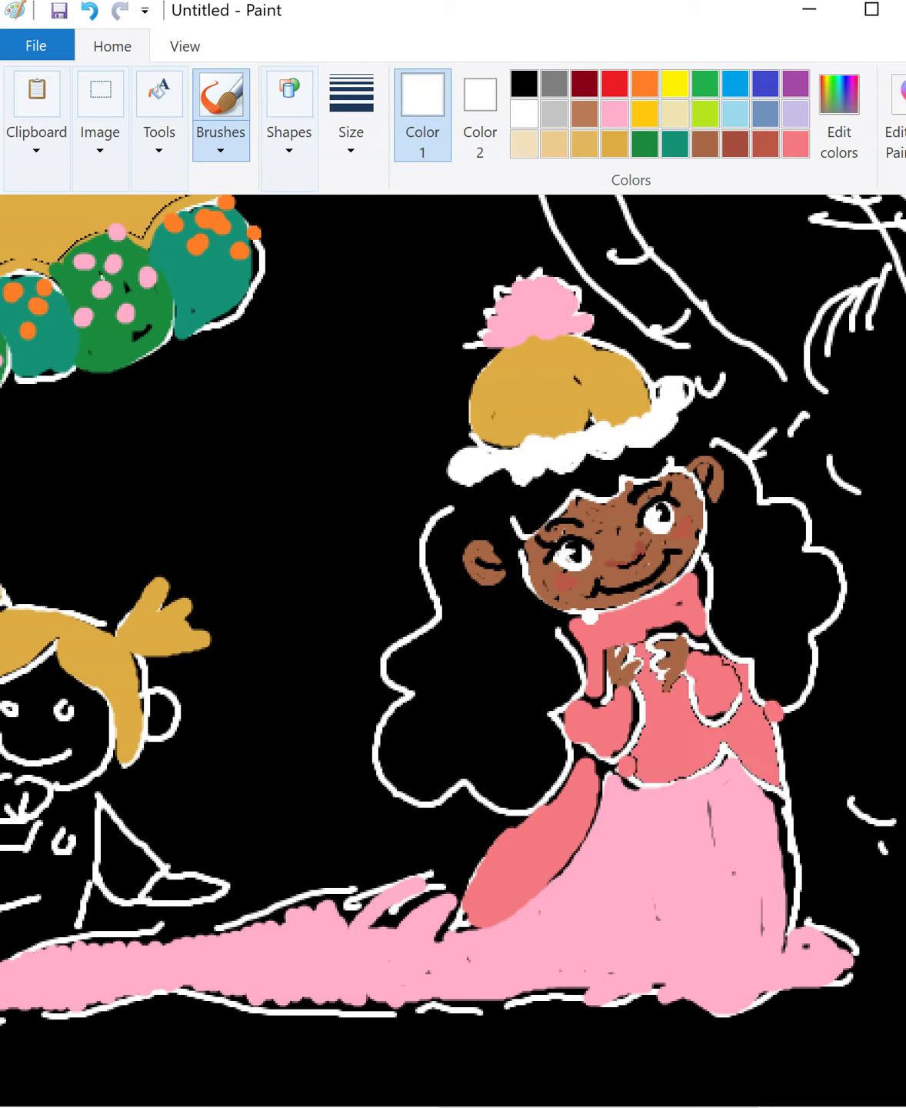
pyautogui.click(350, 115)
pyautogui.click(288, 353)
pyautogui.moveTo(583, 620)
pyautogui.mouseDown()
pyautogui.moveTo(681, 609)
pyautogui.moveTo(683, 585)
pyautogui.mouseUp()
pyautogui.moveTo(593, 615)
pyautogui.mouseDown()
pyautogui.moveTo(620, 622)
pyautogui.moveTo(662, 597)
pyautogui.moveTo(649, 611)
pyautogui.mouseUp()
# - Touch up the dress around the collar in coral and dot golden beads along the collar
pyautogui.click(796, 143)
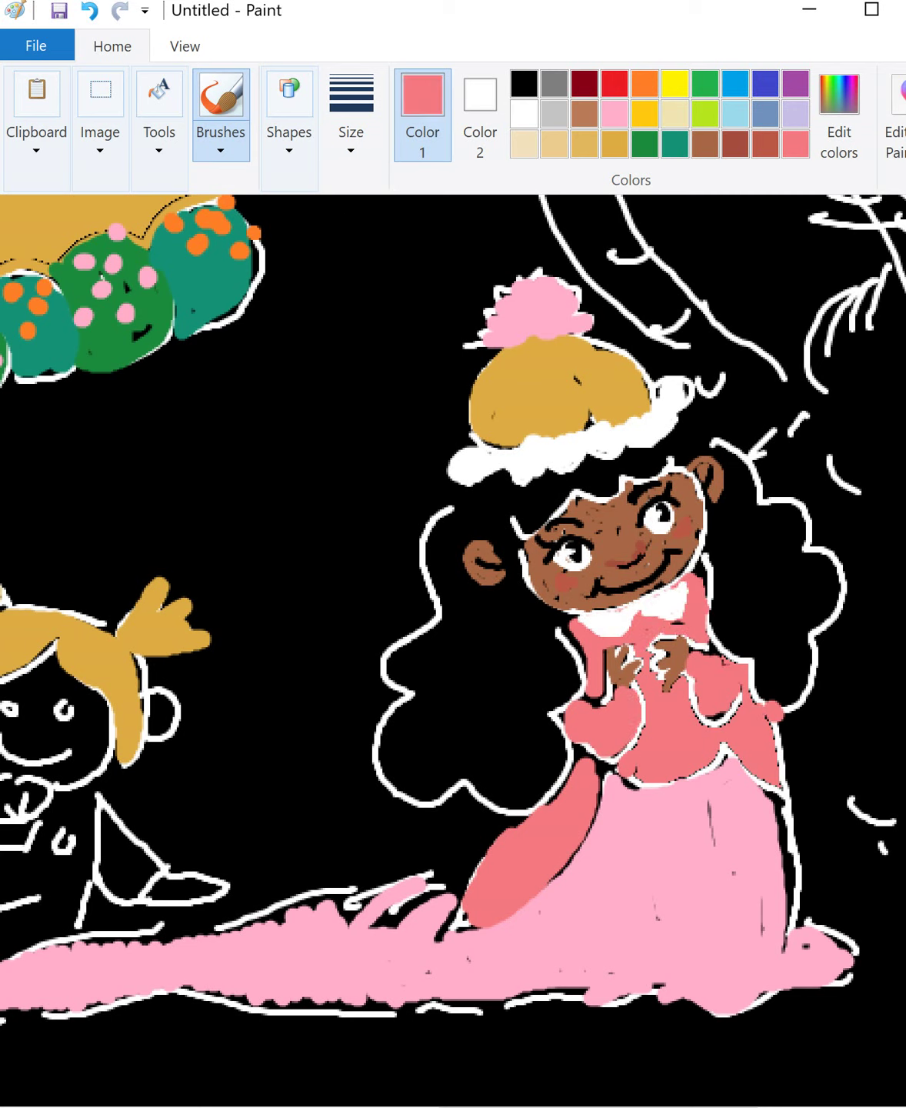
pyautogui.click(614, 144)
pyautogui.click(683, 585)
# - Paint brown skin at the neck opening between the collar points and add a light pink bow below it
pyautogui.click(704, 143)
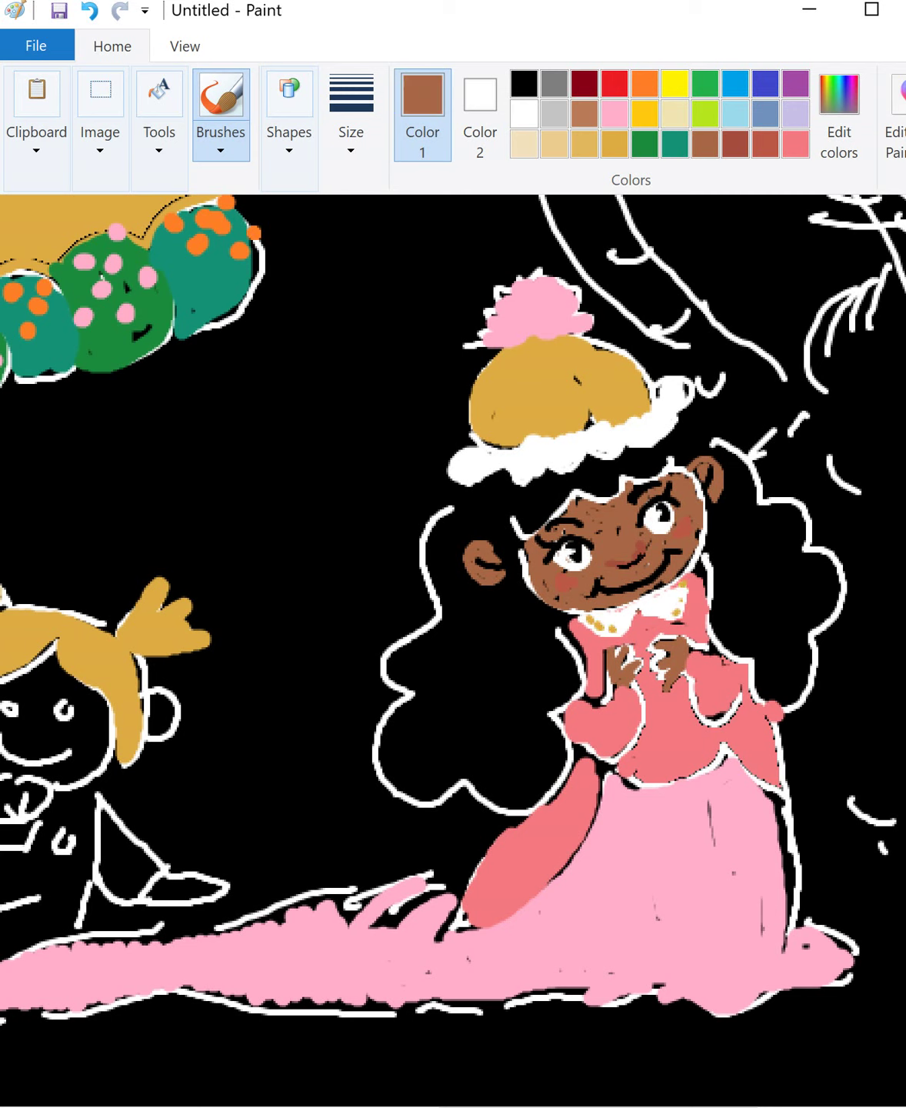
pyautogui.moveTo(638, 611)
pyautogui.mouseDown()
pyautogui.moveTo(621, 612)
pyautogui.moveTo(662, 628)
pyautogui.mouseUp()
pyautogui.hotkey('ctrl', 'z')
pyautogui.click(615, 114)
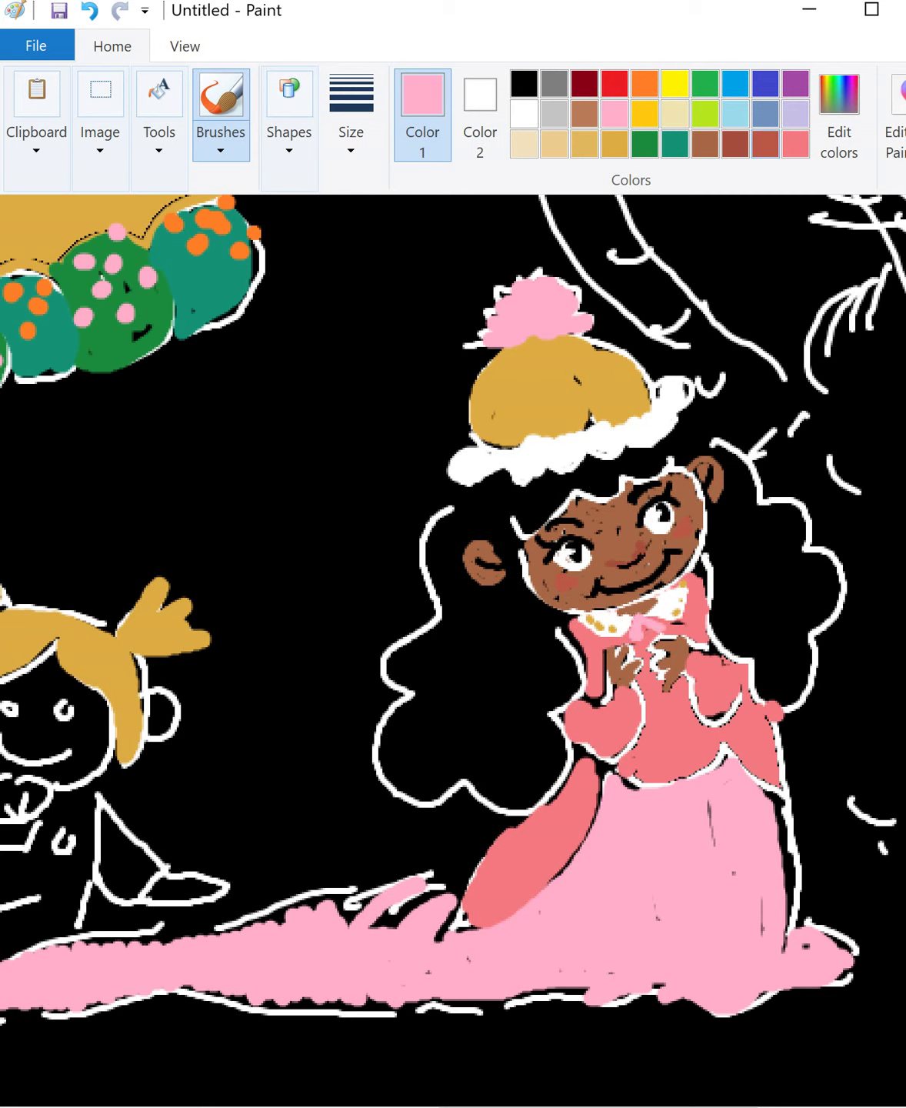
# - Decorate the hat's crown with a coral zigzag line and a row of yellow dots beneath it
pyautogui.click(795, 143)
pyautogui.moveTo(477, 385)
pyautogui.mouseDown()
pyautogui.moveTo(519, 387)
pyautogui.moveTo(606, 361)
pyautogui.mouseUp()
pyautogui.click(675, 83)
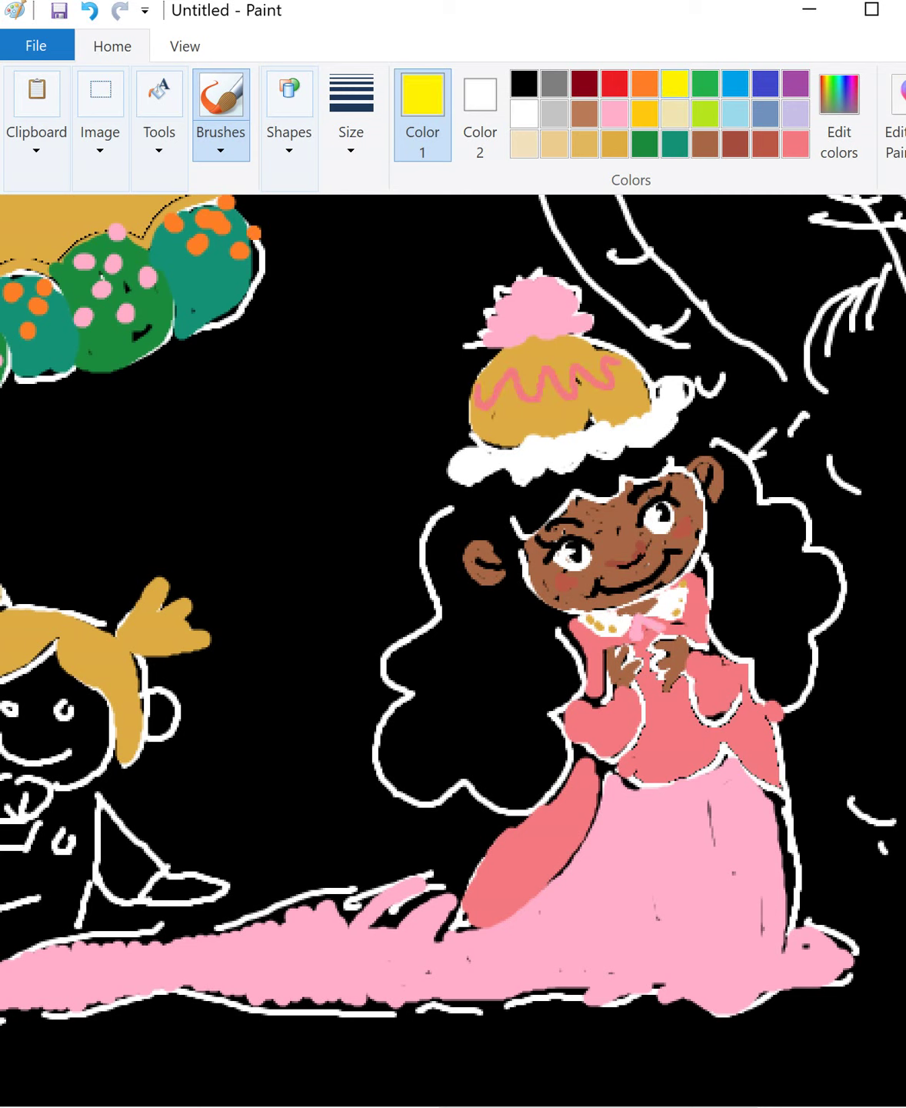
pyautogui.click(487, 418)
pyautogui.click(533, 413)
# - Dot yellow buttons along the bodice and skirt edge, and trim the waistline and side panel edge with a white zigzag
pyautogui.click(548, 887)
pyautogui.click(580, 850)
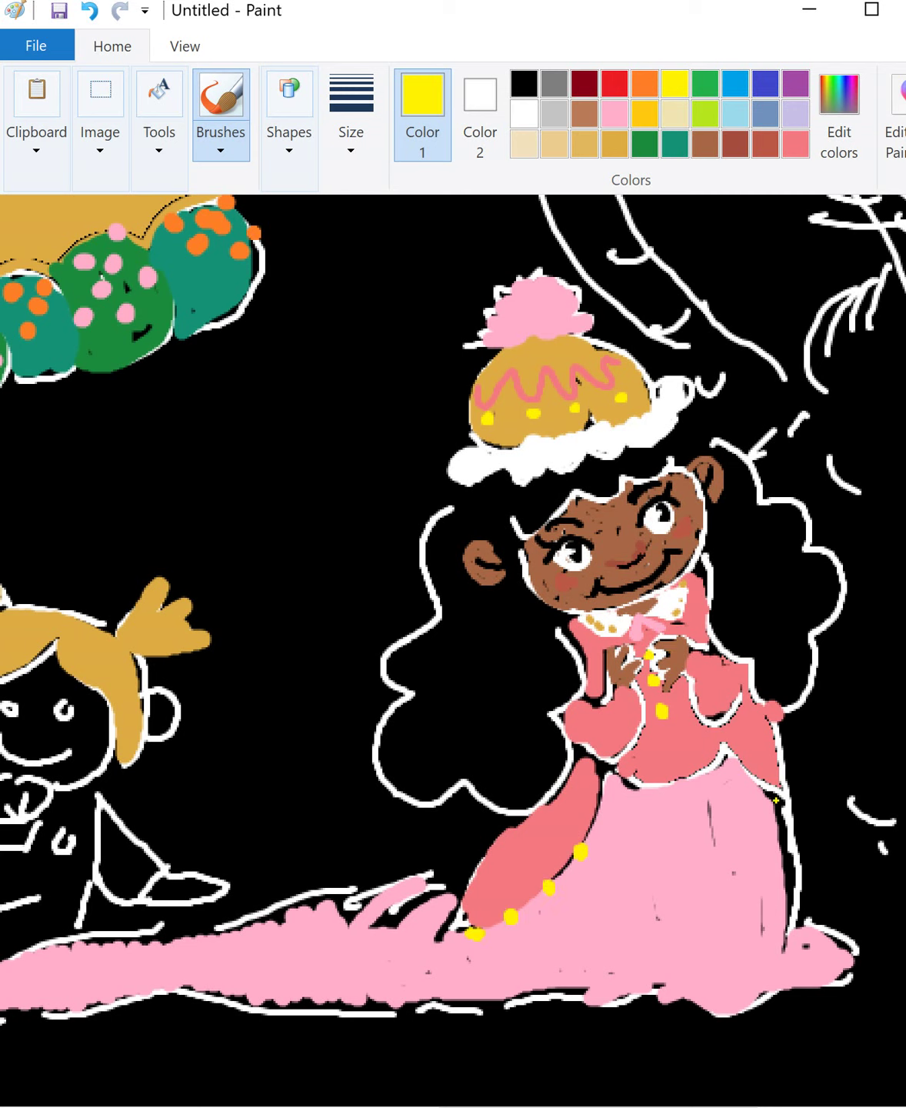
pyautogui.click(770, 798)
pyautogui.click(524, 113)
pyautogui.moveTo(461, 927)
pyautogui.mouseDown()
pyautogui.moveTo(501, 908)
pyautogui.moveTo(573, 825)
pyautogui.moveTo(662, 779)
pyautogui.moveTo(783, 765)
pyautogui.mouseUp()
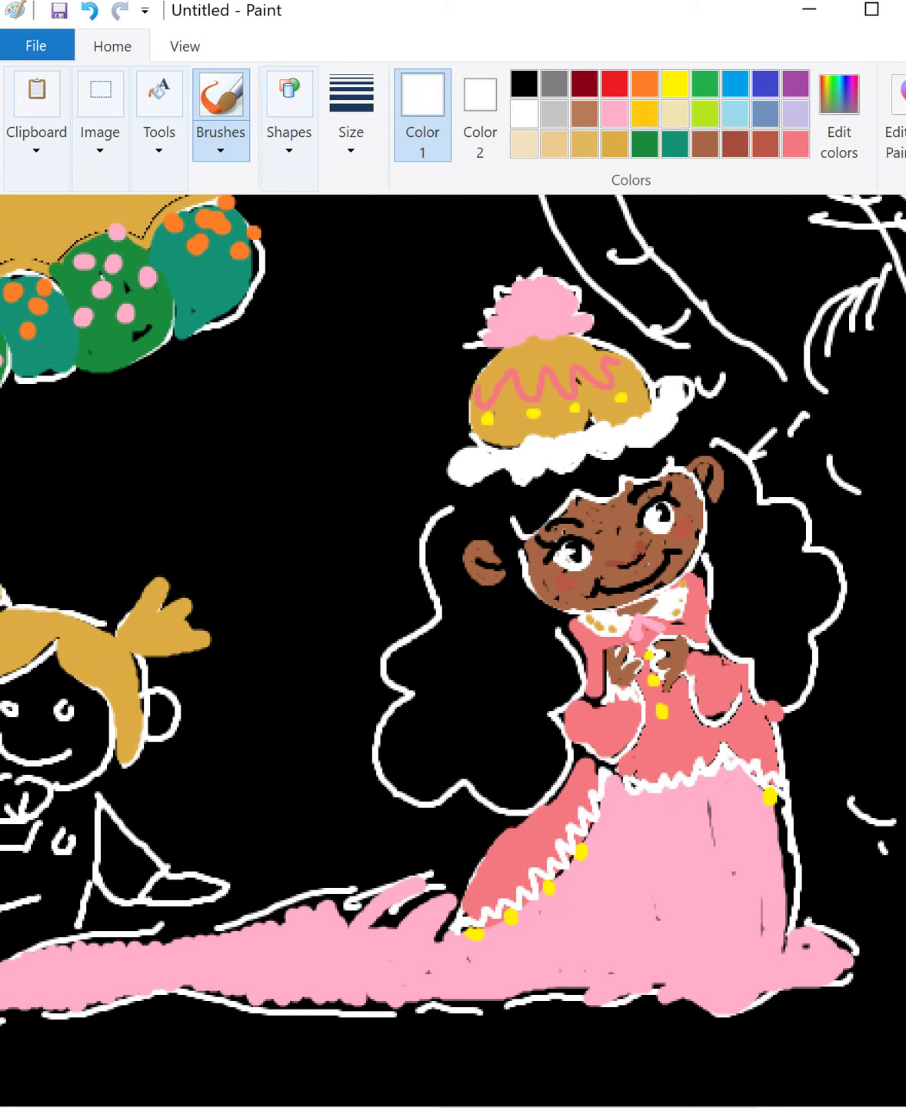
# - Add yellow dots to the sleeve cuffs, yellow earrings on both ears and a small yellow nose stud
pyautogui.click(675, 83)
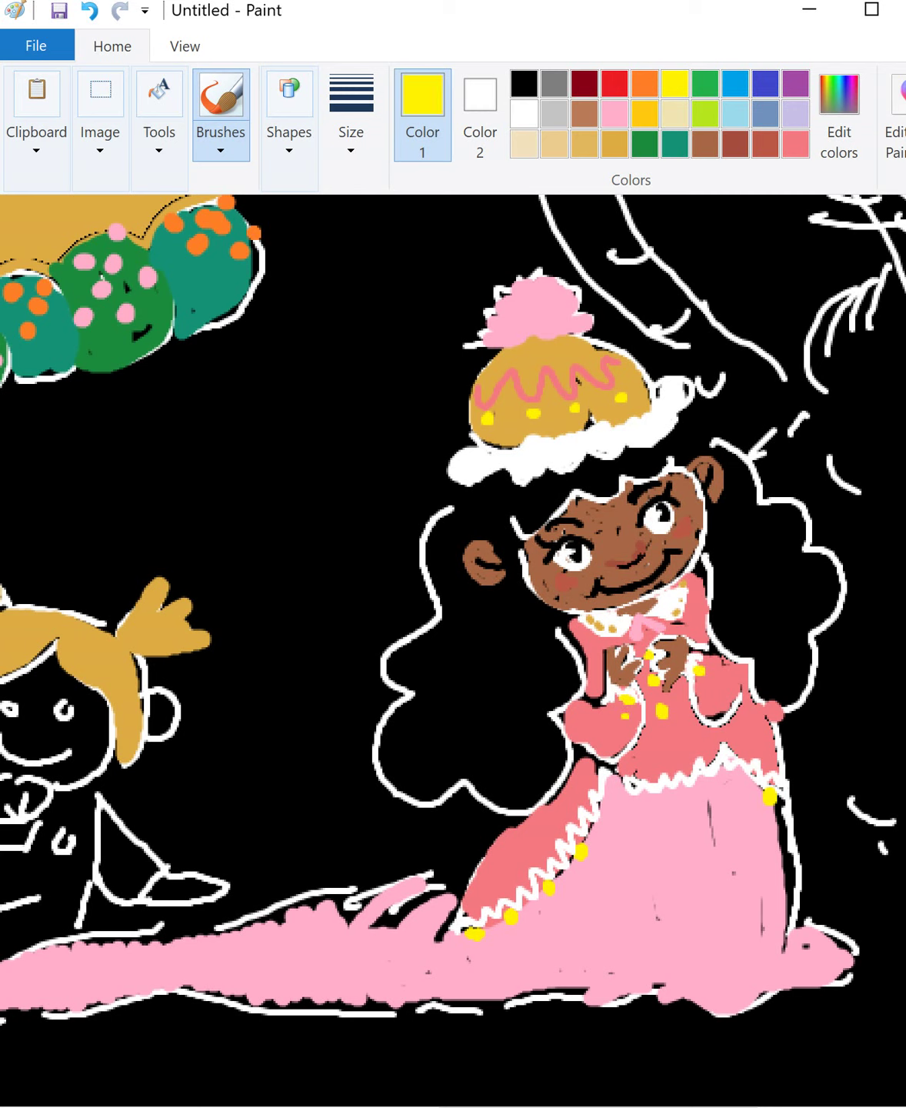
pyautogui.moveTo(488, 582); pyautogui.dragTo(497, 591)
pyautogui.moveTo(723, 496); pyautogui.dragTo(720, 498)
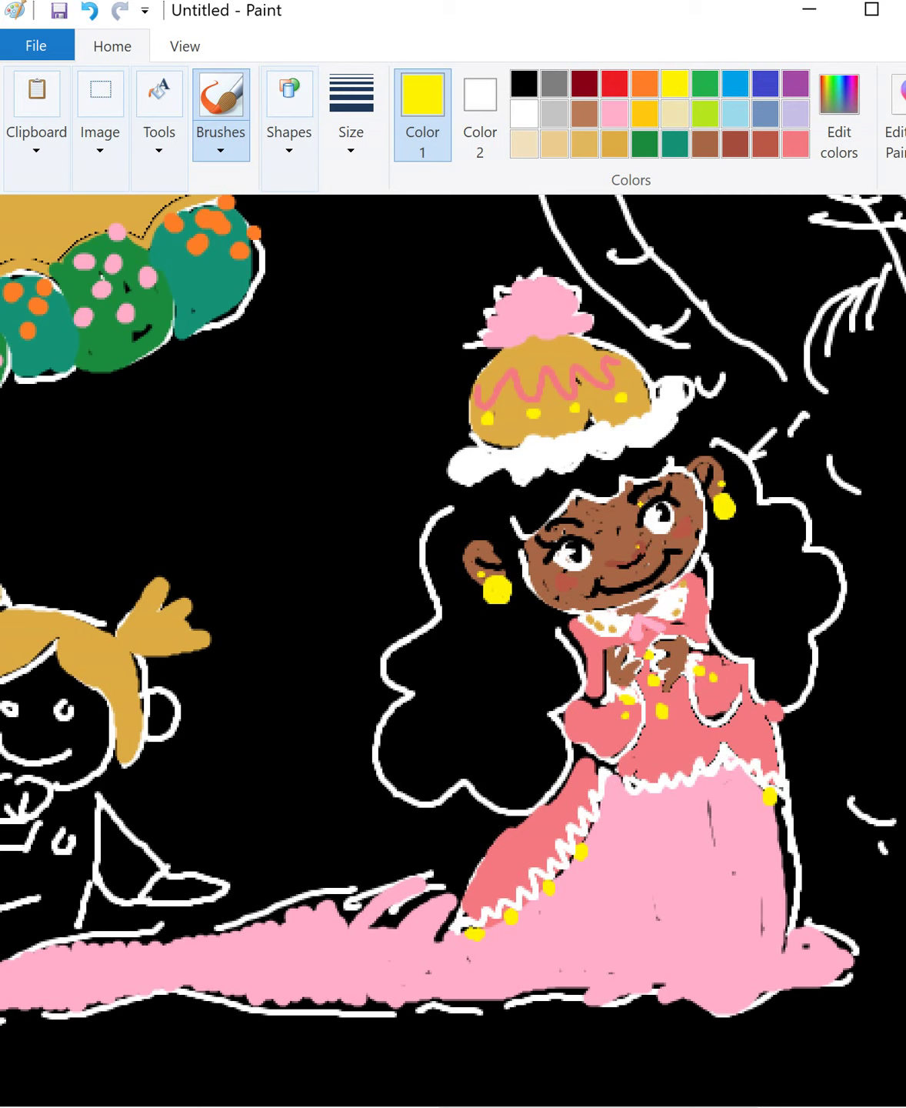
# - Paint white shine highlights on the hair on both sides of the hat-wearing figure's face
pyautogui.click(523, 113)
pyautogui.moveTo(418, 640)
pyautogui.mouseDown()
pyautogui.moveTo(473, 646)
pyautogui.moveTo(457, 624)
pyautogui.moveTo(434, 635)
pyautogui.moveTo(446, 632)
pyautogui.moveTo(487, 663)
pyautogui.mouseUp()
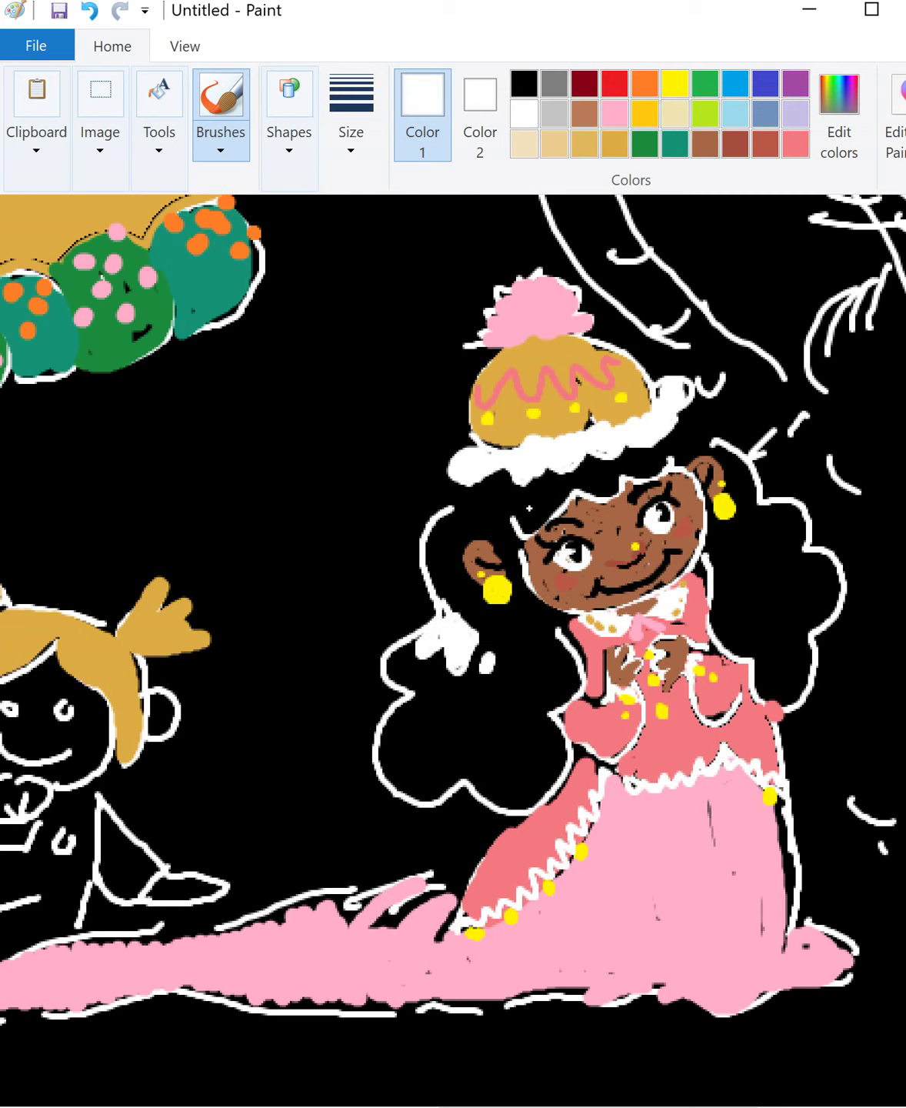
pyautogui.moveTo(737, 569)
pyautogui.mouseDown()
pyautogui.moveTo(773, 537)
pyautogui.moveTo(750, 542)
pyautogui.moveTo(800, 509)
pyautogui.moveTo(770, 530)
pyautogui.mouseUp()
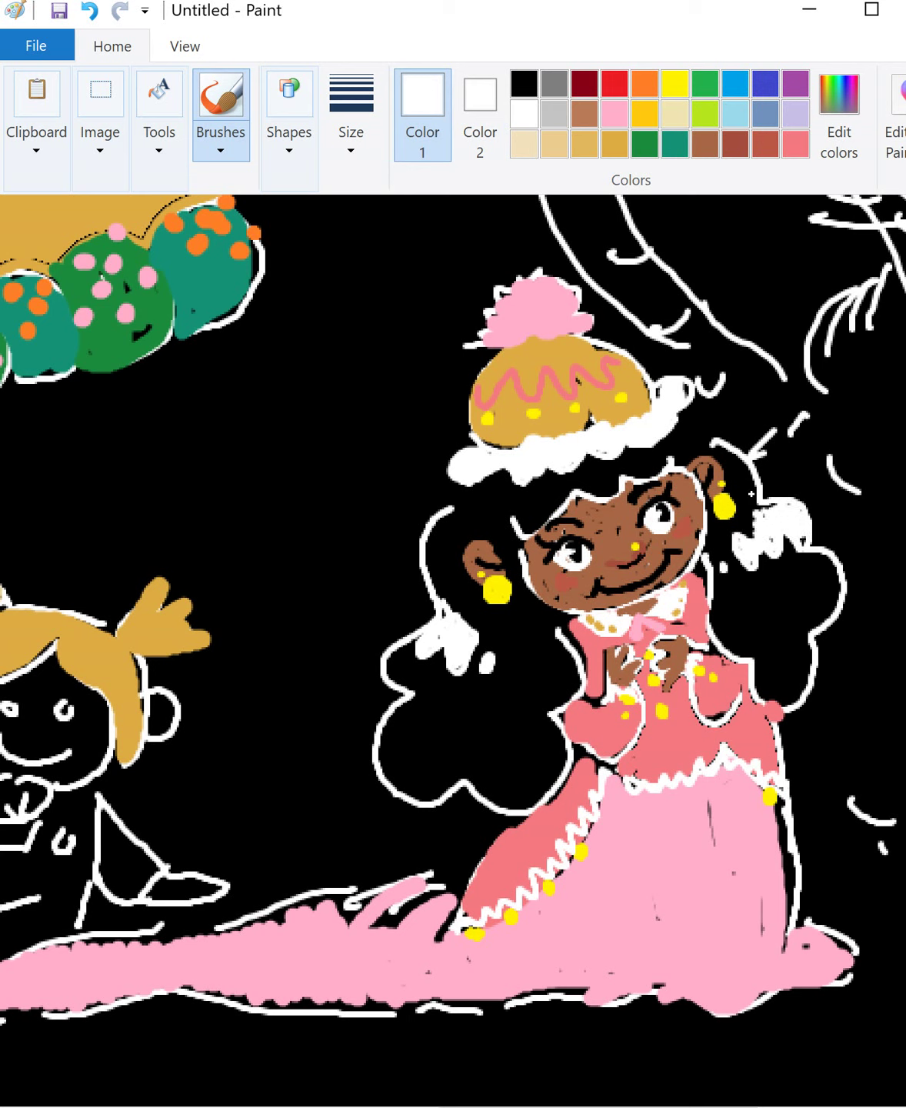
# - Colour the pigtailed figure's neck ornament yellow, with a black V-shaped mark and an orange stripe across it
pyautogui.hscroll(-5, 661, 1097)
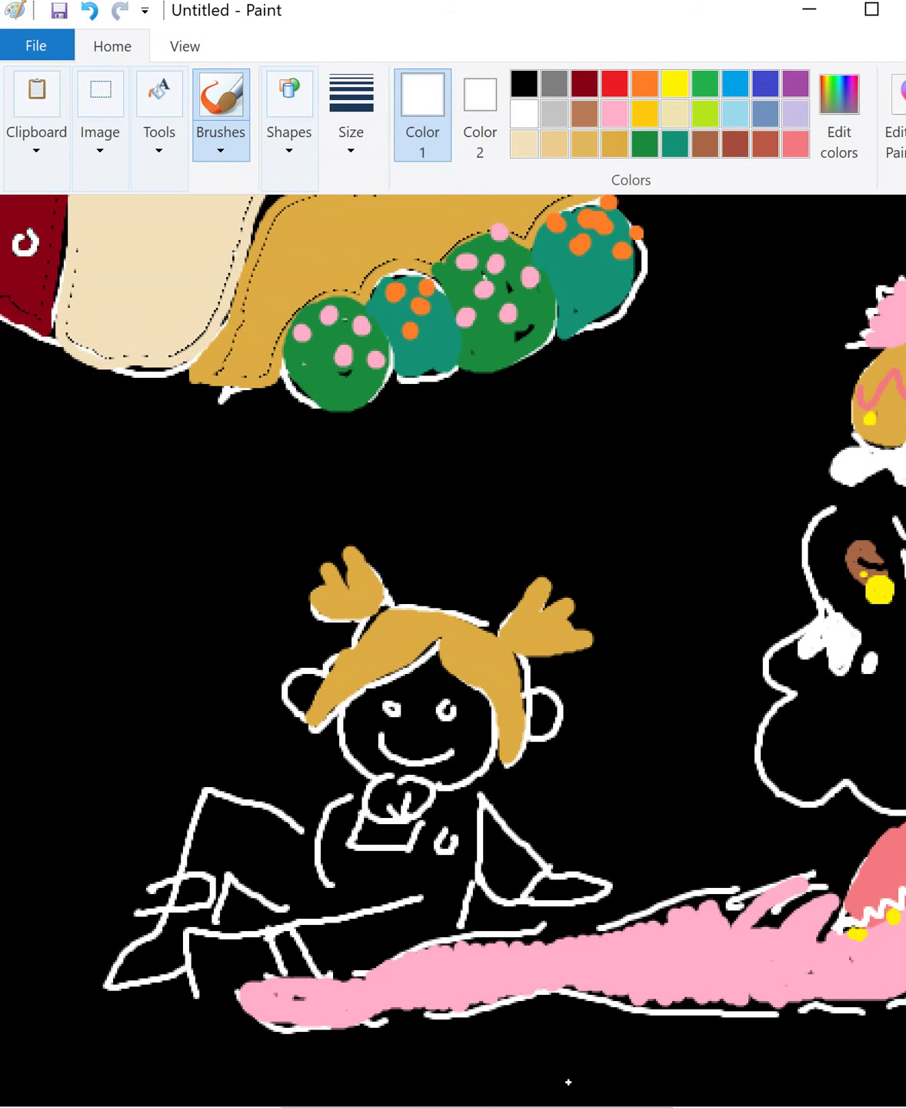
pyautogui.click(675, 82)
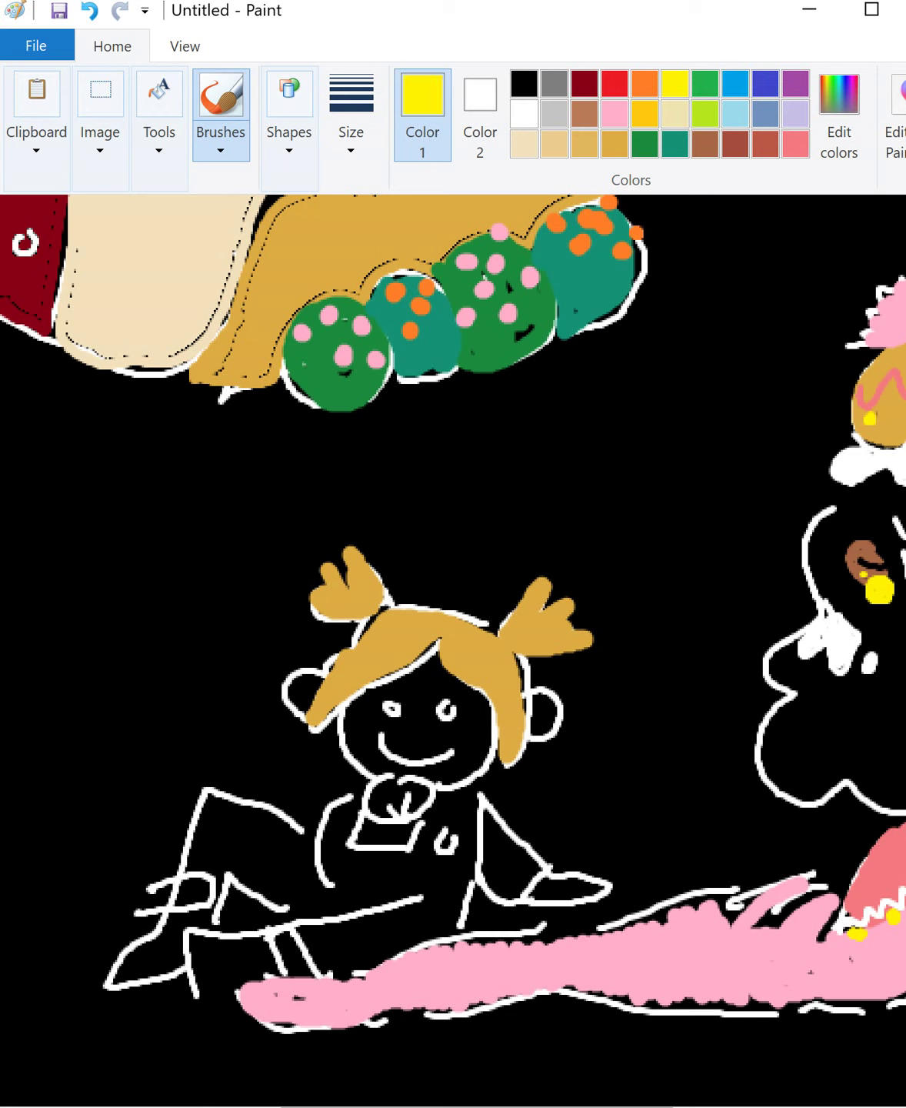
pyautogui.moveTo(384, 785)
pyautogui.mouseDown()
pyautogui.moveTo(377, 799)
pyautogui.moveTo(416, 793)
pyautogui.mouseUp()
pyautogui.click(523, 82)
pyautogui.click(390, 809)
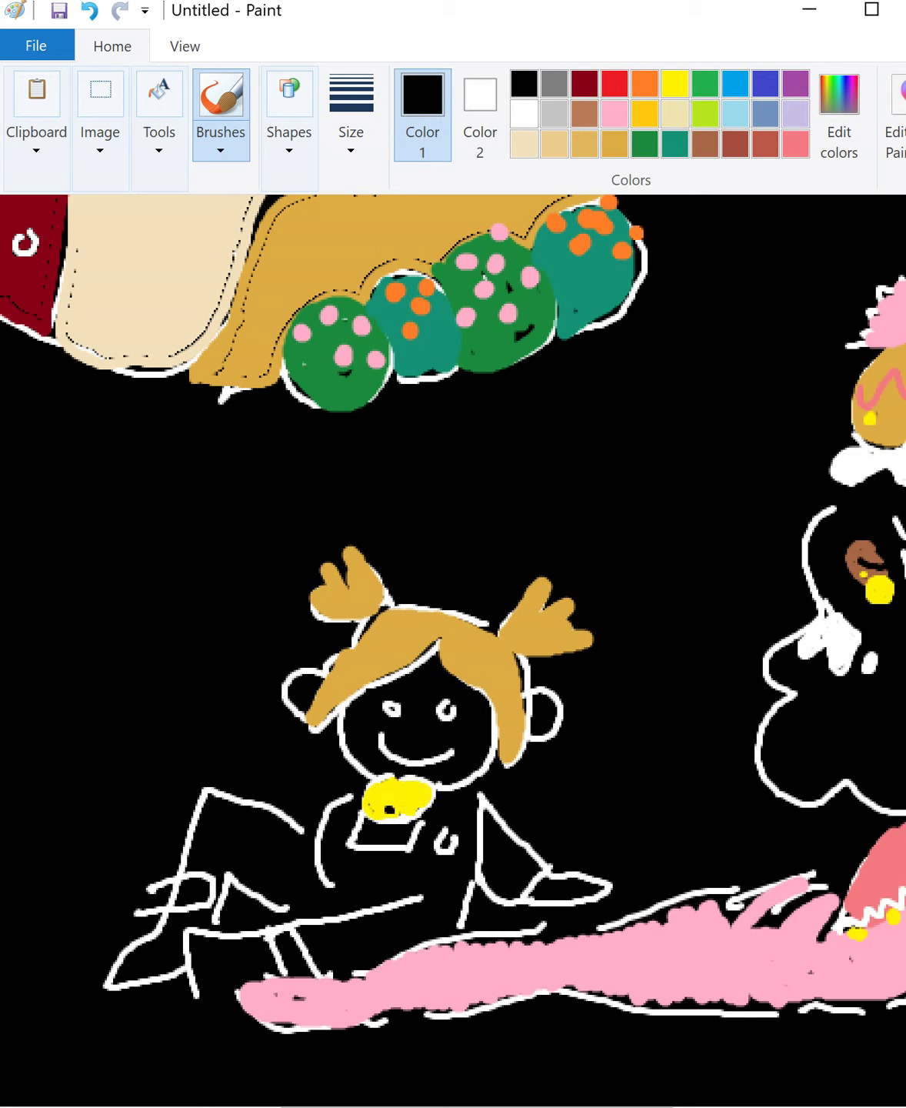
pyautogui.click(644, 82)
pyautogui.moveTo(363, 812); pyautogui.dragTo(432, 786)
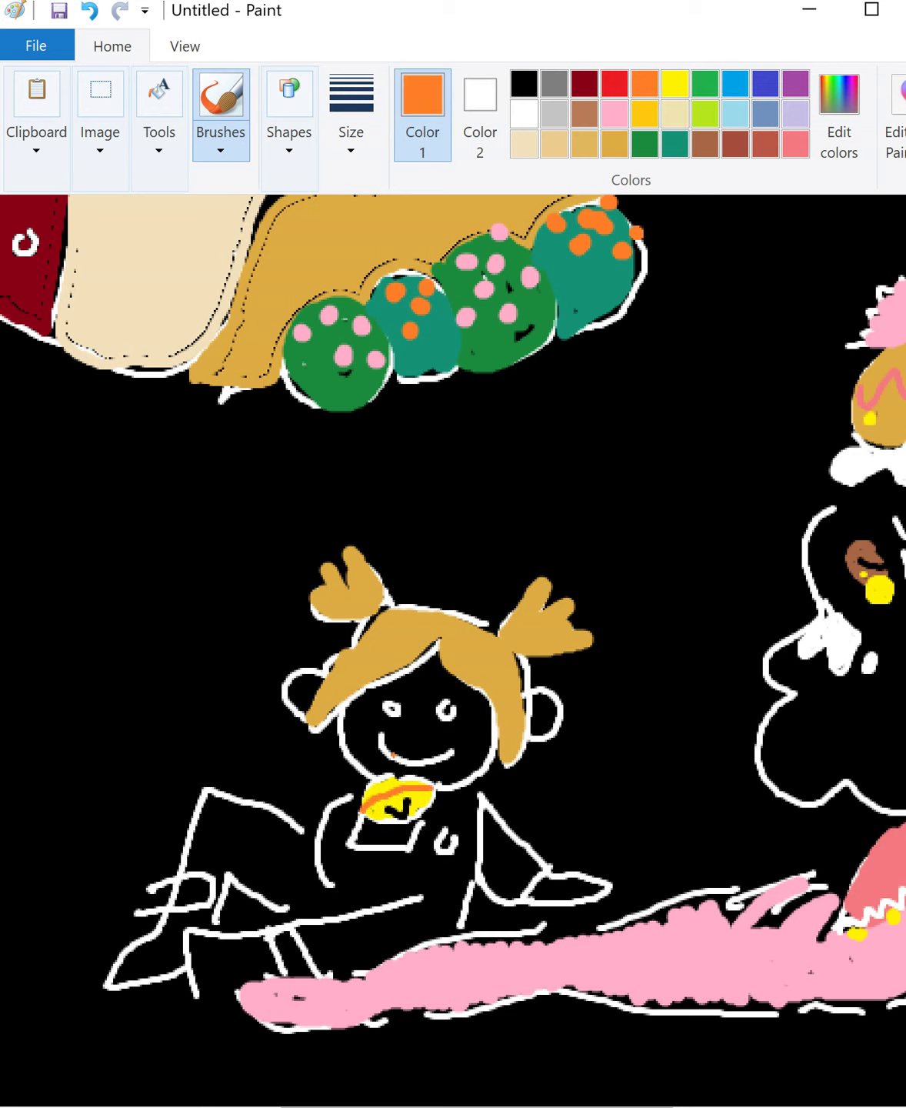
# - Mix a light peach skin tone from the cream swatch and paint the pigtailed figure's face and ears with it
pyautogui.click(524, 143)
pyautogui.click(838, 116)
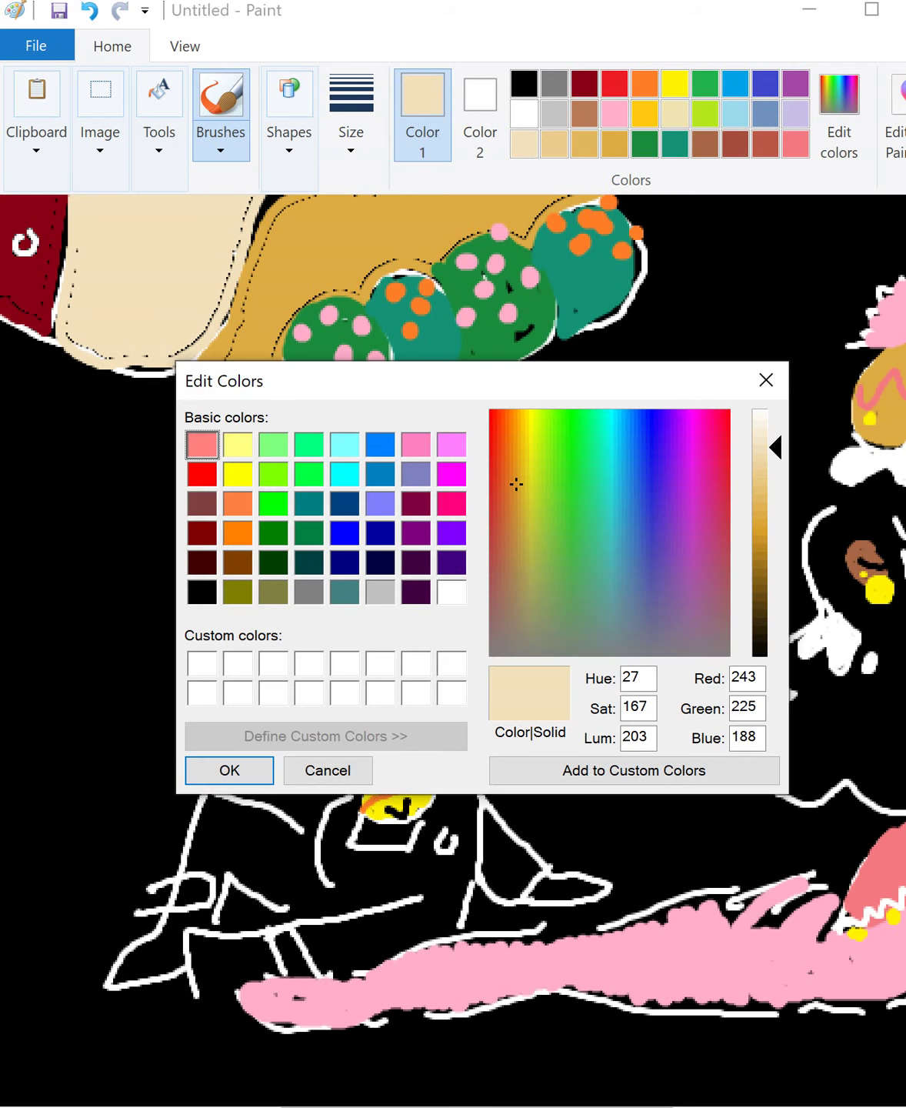
pyautogui.click(512, 486)
pyautogui.click(229, 770)
pyautogui.moveTo(315, 679)
pyautogui.mouseDown()
pyautogui.moveTo(309, 703)
pyautogui.moveTo(302, 689)
pyautogui.moveTo(374, 774)
pyautogui.mouseUp()
pyautogui.moveTo(332, 729)
pyautogui.mouseDown()
pyautogui.moveTo(429, 659)
pyautogui.moveTo(488, 737)
pyautogui.moveTo(448, 784)
pyautogui.moveTo(415, 684)
pyautogui.moveTo(453, 695)
pyautogui.mouseUp()
pyautogui.moveTo(355, 750)
pyautogui.mouseDown()
pyautogui.moveTo(482, 715)
pyautogui.moveTo(388, 750)
pyautogui.mouseUp()
pyautogui.moveTo(532, 695); pyautogui.dragTo(550, 731)
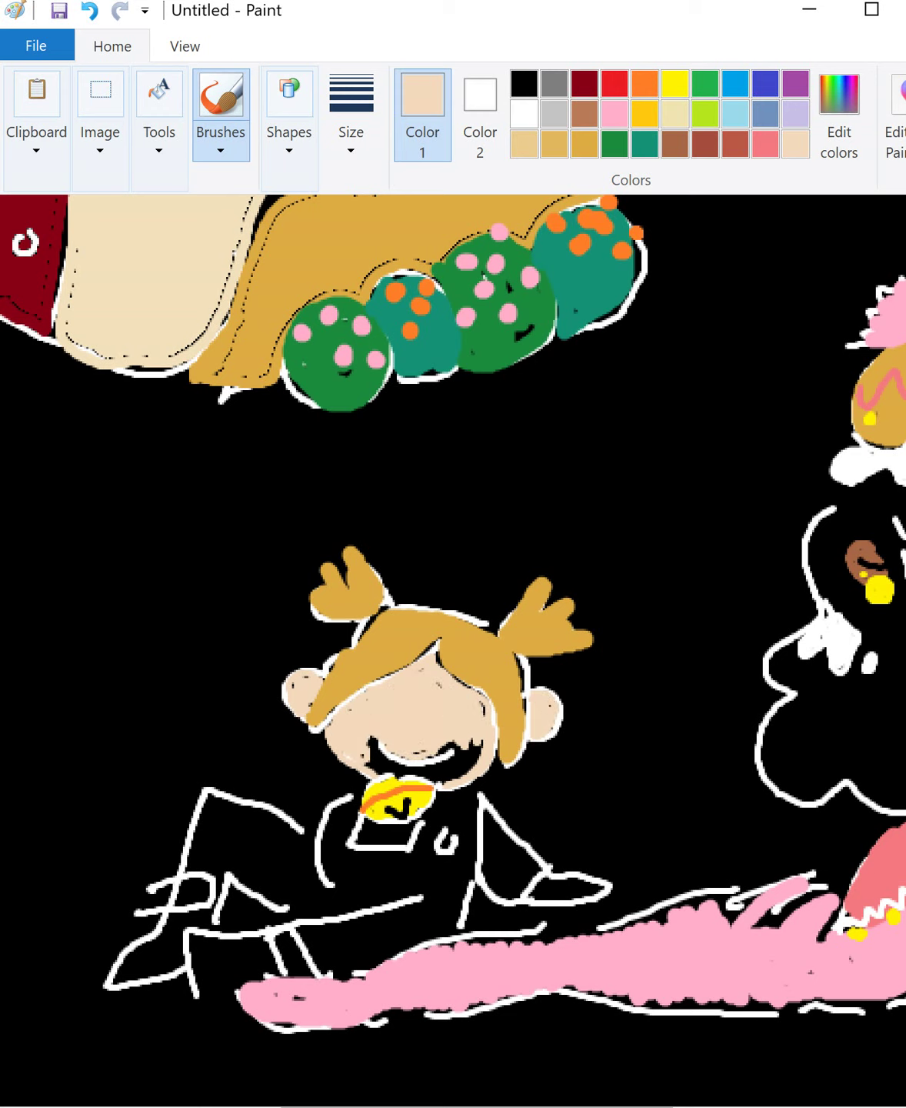
pyautogui.moveTo(368, 747)
pyautogui.mouseDown()
pyautogui.moveTo(388, 770)
pyautogui.moveTo(462, 776)
pyautogui.moveTo(479, 739)
pyautogui.moveTo(431, 765)
pyautogui.moveTo(440, 754)
pyautogui.mouseUp()
# - Paint the pigtailed figure's trouser cuffs green and the bare feet and hand in the peach skin tone
pyautogui.click(614, 143)
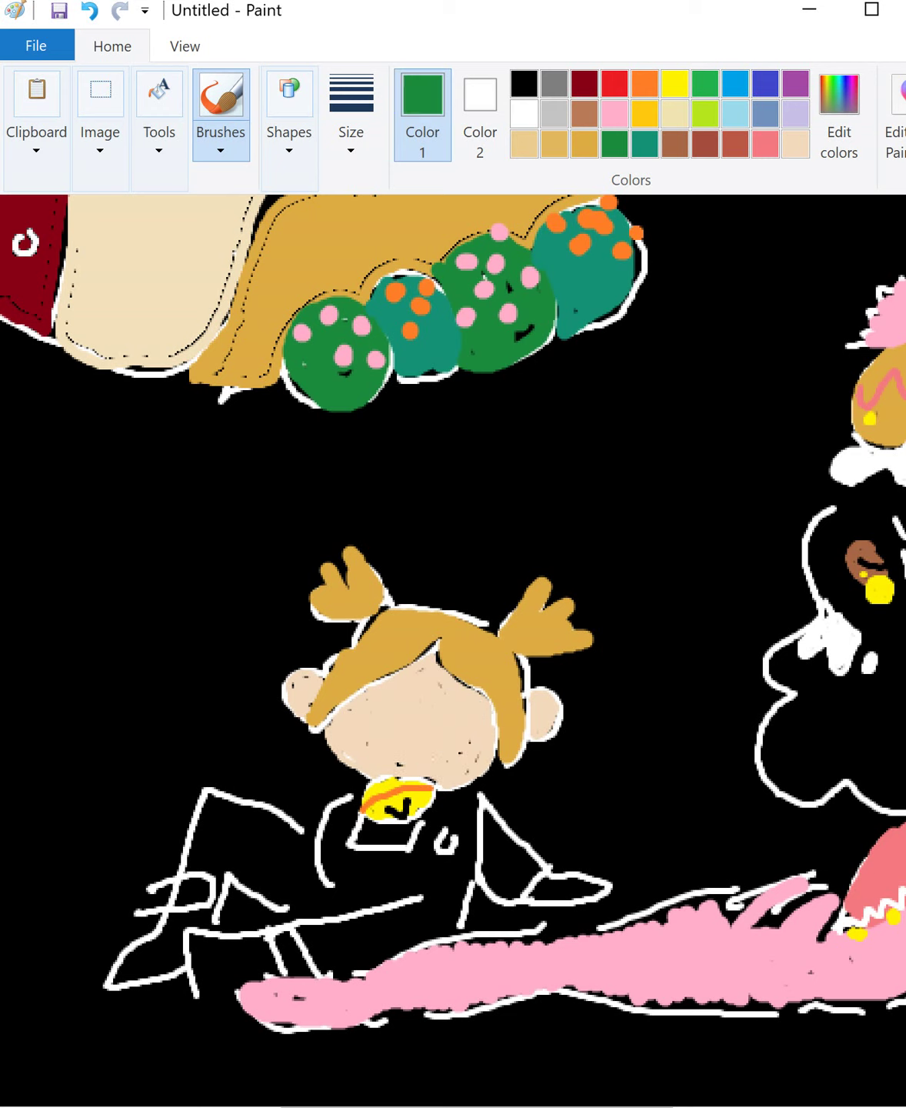
pyautogui.moveTo(269, 933)
pyautogui.mouseDown()
pyautogui.moveTo(292, 971)
pyautogui.moveTo(308, 971)
pyautogui.mouseUp()
pyautogui.moveTo(152, 886)
pyautogui.mouseDown()
pyautogui.moveTo(104, 968)
pyautogui.moveTo(183, 964)
pyautogui.moveTo(201, 923)
pyautogui.moveTo(166, 933)
pyautogui.moveTo(127, 963)
pyautogui.moveTo(174, 956)
pyautogui.moveTo(154, 975)
pyautogui.moveTo(197, 952)
pyautogui.moveTo(204, 987)
pyautogui.moveTo(266, 955)
pyautogui.moveTo(232, 994)
pyautogui.moveTo(211, 971)
pyautogui.moveTo(227, 987)
pyautogui.moveTo(266, 958)
pyautogui.mouseUp()
pyautogui.click(796, 143)
pyautogui.moveTo(527, 896)
pyautogui.mouseDown()
pyautogui.moveTo(554, 914)
pyautogui.moveTo(539, 894)
pyautogui.moveTo(605, 882)
pyautogui.moveTo(538, 911)
pyautogui.mouseUp()
# - Colour the pigtailed figure's overalls teal, brushing in the legs and bib and filling the enclosed areas
pyautogui.click(645, 143)
pyautogui.moveTo(186, 861); pyautogui.dragTo(225, 876)
pyautogui.moveTo(193, 804)
pyautogui.mouseDown()
pyautogui.moveTo(319, 892)
pyautogui.moveTo(223, 862)
pyautogui.moveTo(238, 808)
pyautogui.moveTo(300, 901)
pyautogui.moveTo(284, 908)
pyautogui.moveTo(331, 972)
pyautogui.mouseUp()
pyautogui.moveTo(307, 929)
pyautogui.mouseDown()
pyautogui.moveTo(419, 895)
pyautogui.moveTo(350, 849)
pyautogui.moveTo(482, 800)
pyautogui.moveTo(413, 945)
pyautogui.moveTo(333, 974)
pyautogui.mouseUp()
pyautogui.click(159, 132)
pyautogui.click(129, 224)
pyautogui.click(377, 927)
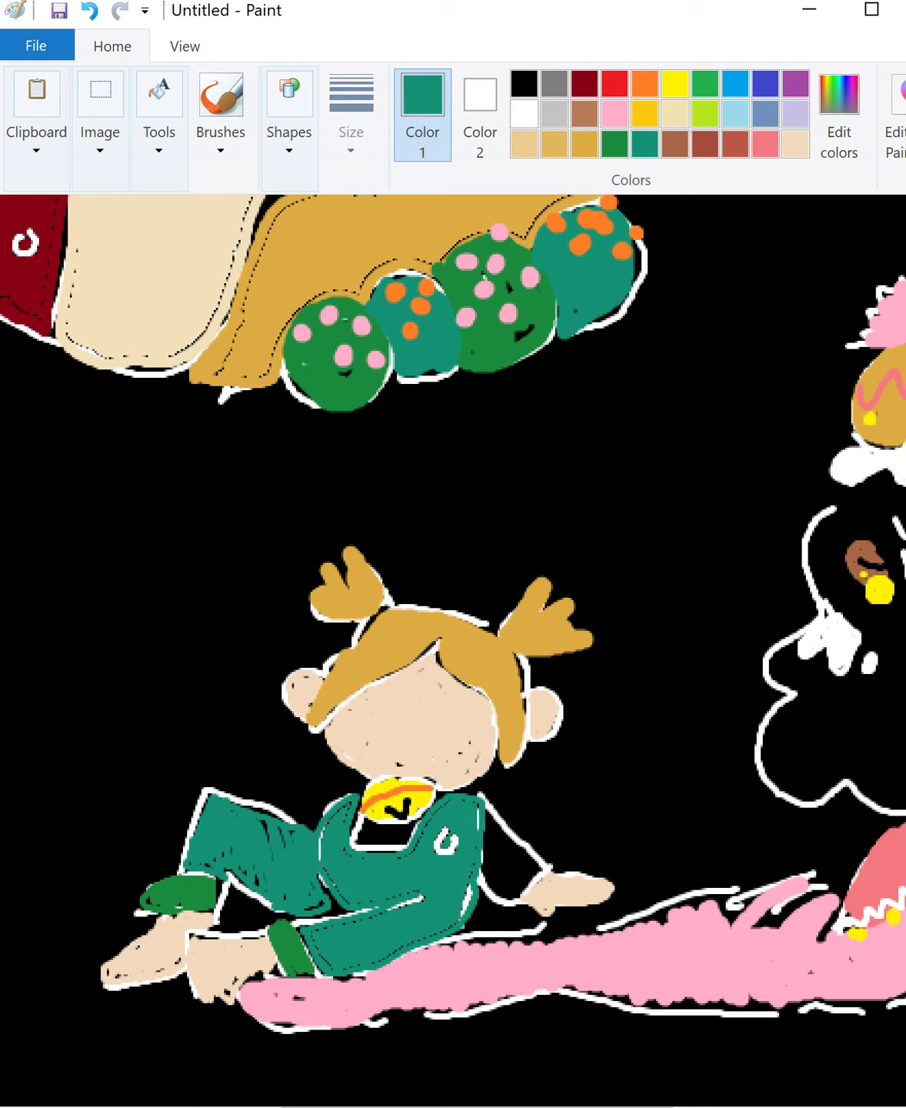
# - Fill the pigtailed figure's shirt front and sleeve with white
pyautogui.click(524, 114)
pyautogui.click(384, 835)
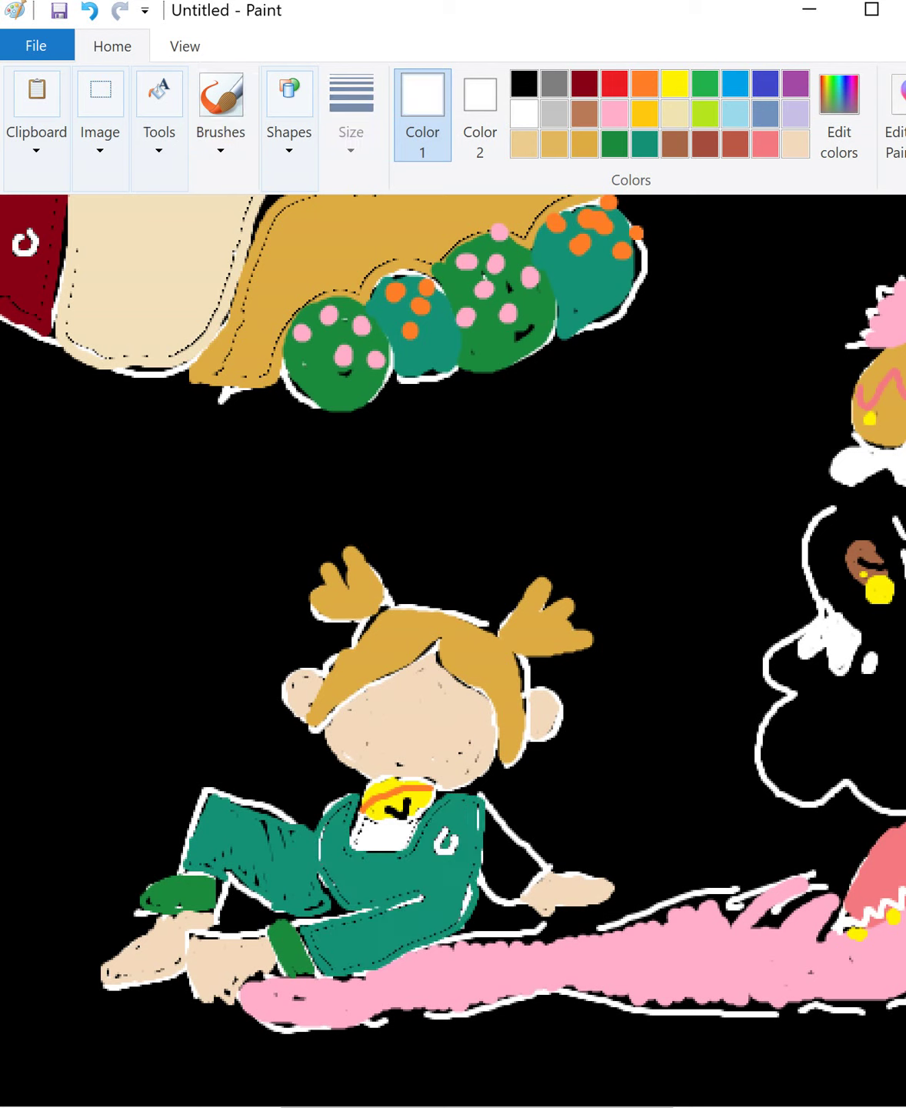
pyautogui.click(508, 863)
# - Mix a very pale pink from the pink swatch and fill the pigtailed figure's sleeve and shirt front with it
pyautogui.click(614, 113)
pyautogui.click(839, 114)
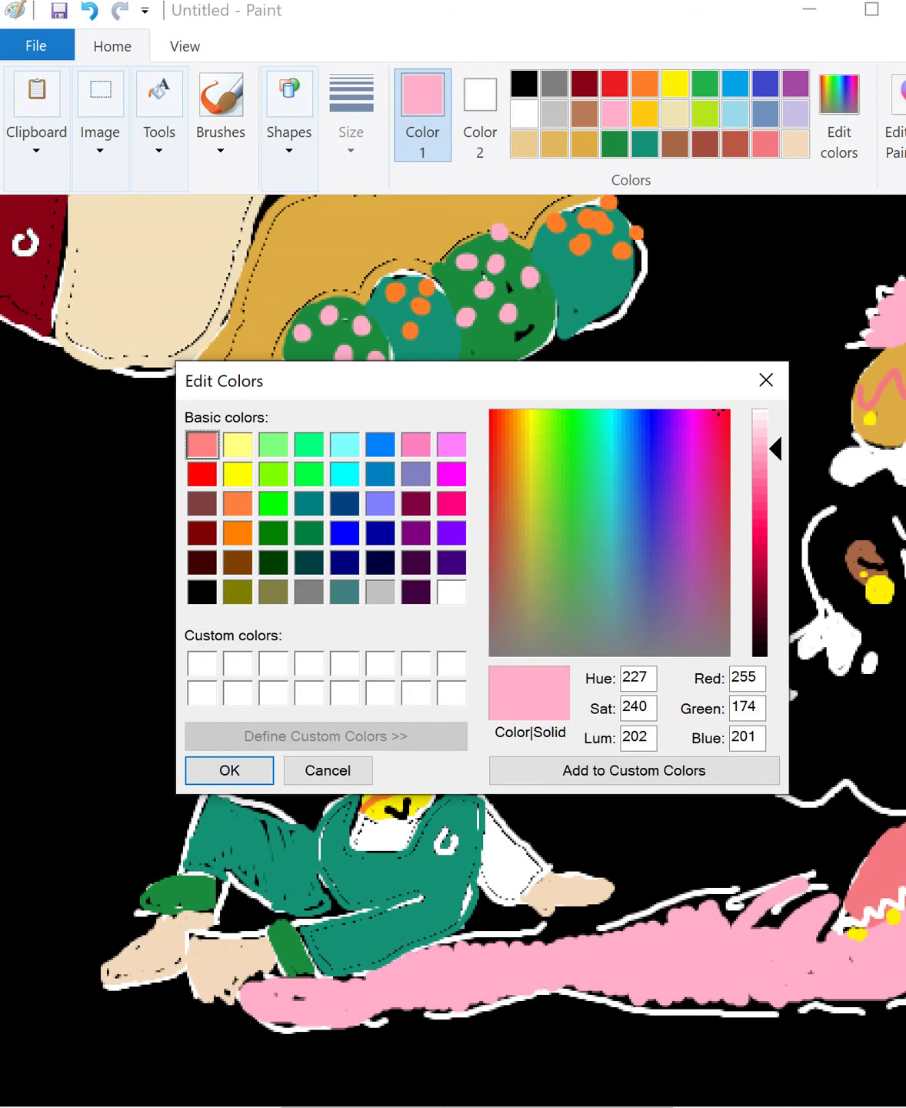
pyautogui.click(760, 431)
pyautogui.click(697, 417)
pyautogui.click(230, 770)
pyautogui.click(508, 863)
pyautogui.click(384, 833)
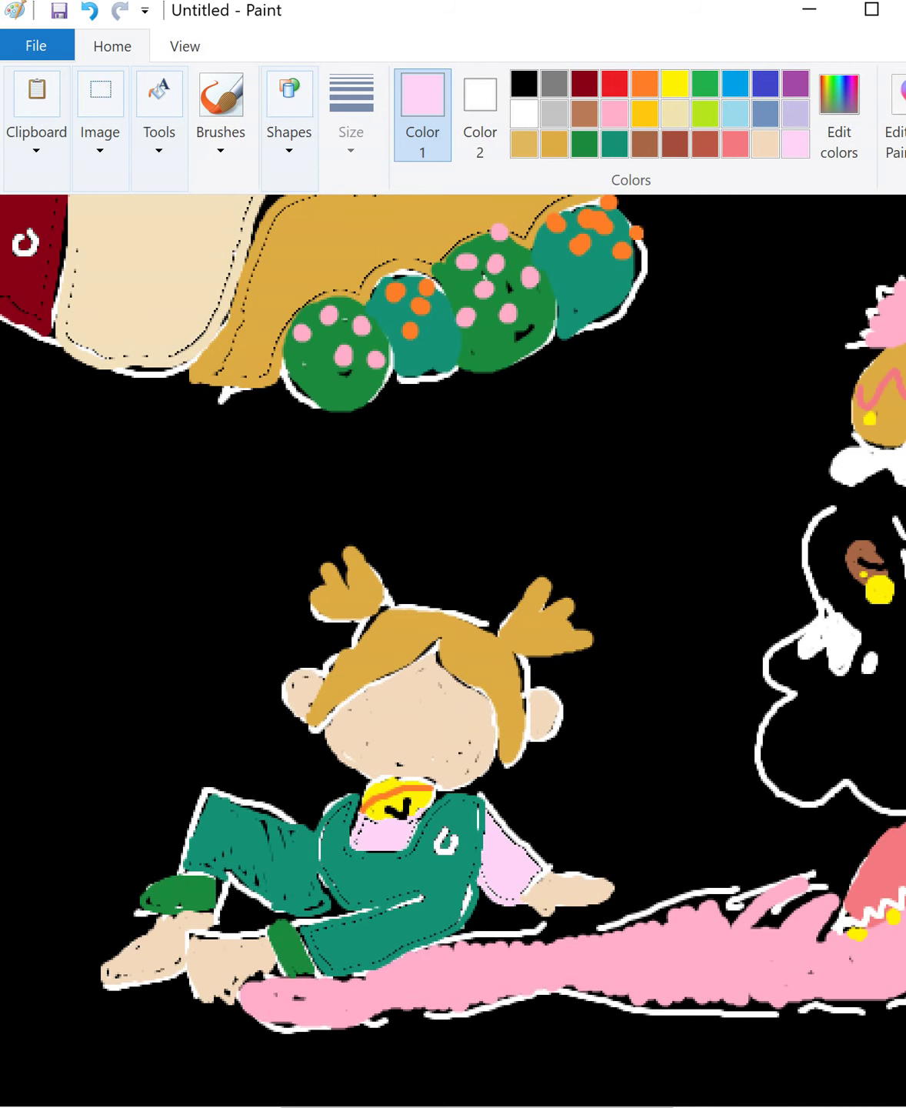
# - Brush white zigzag frills onto the pigtailed figure's sleeve cuff and both sides of the collar
pyautogui.click(614, 83)
pyautogui.click(523, 114)
pyautogui.click(220, 93)
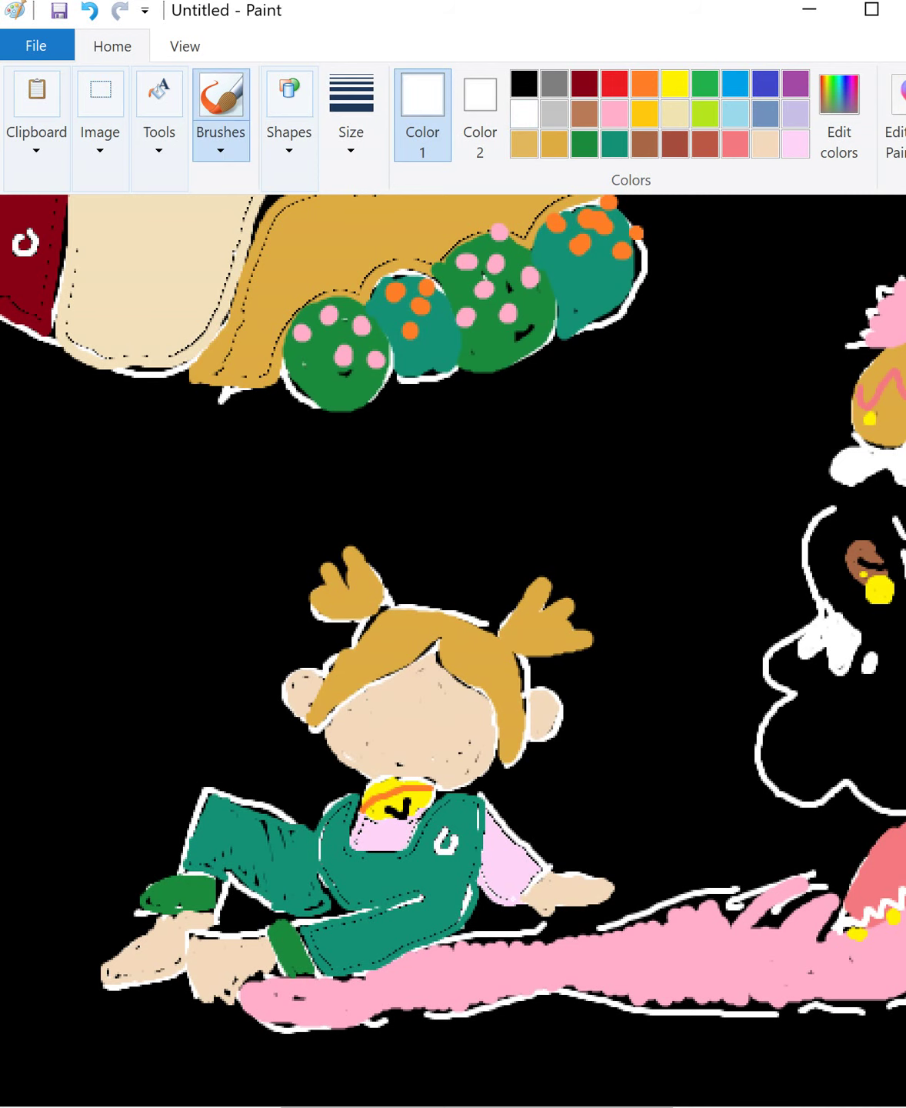
pyautogui.moveTo(510, 903); pyautogui.dragTo(550, 867)
pyautogui.moveTo(439, 800); pyautogui.dragTo(467, 793)
pyautogui.moveTo(344, 782); pyautogui.dragTo(366, 788)
pyautogui.moveTo(442, 800); pyautogui.dragTo(488, 793)
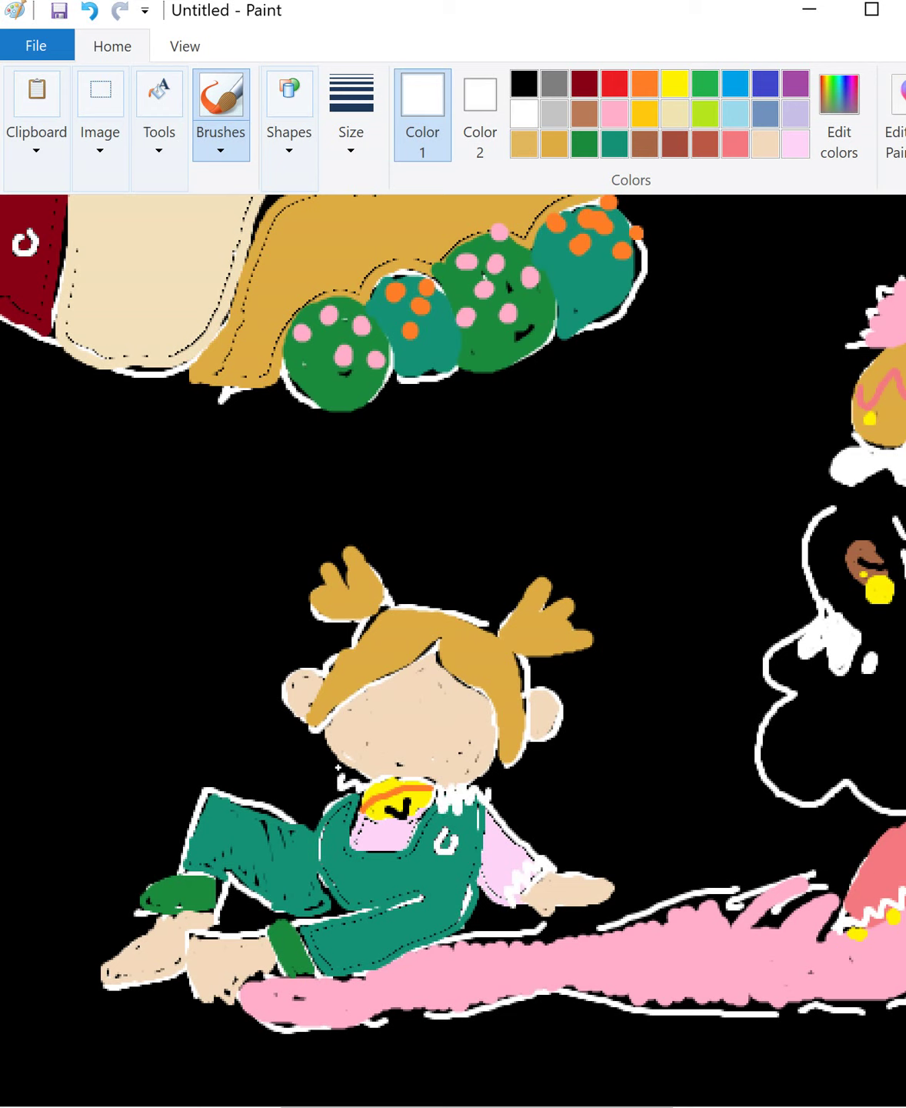
pyautogui.moveTo(337, 768); pyautogui.dragTo(357, 791)
# - Add yellow dots to the pigtailed figure's sleeve and a yellow button on each overall strap
pyautogui.click(674, 83)
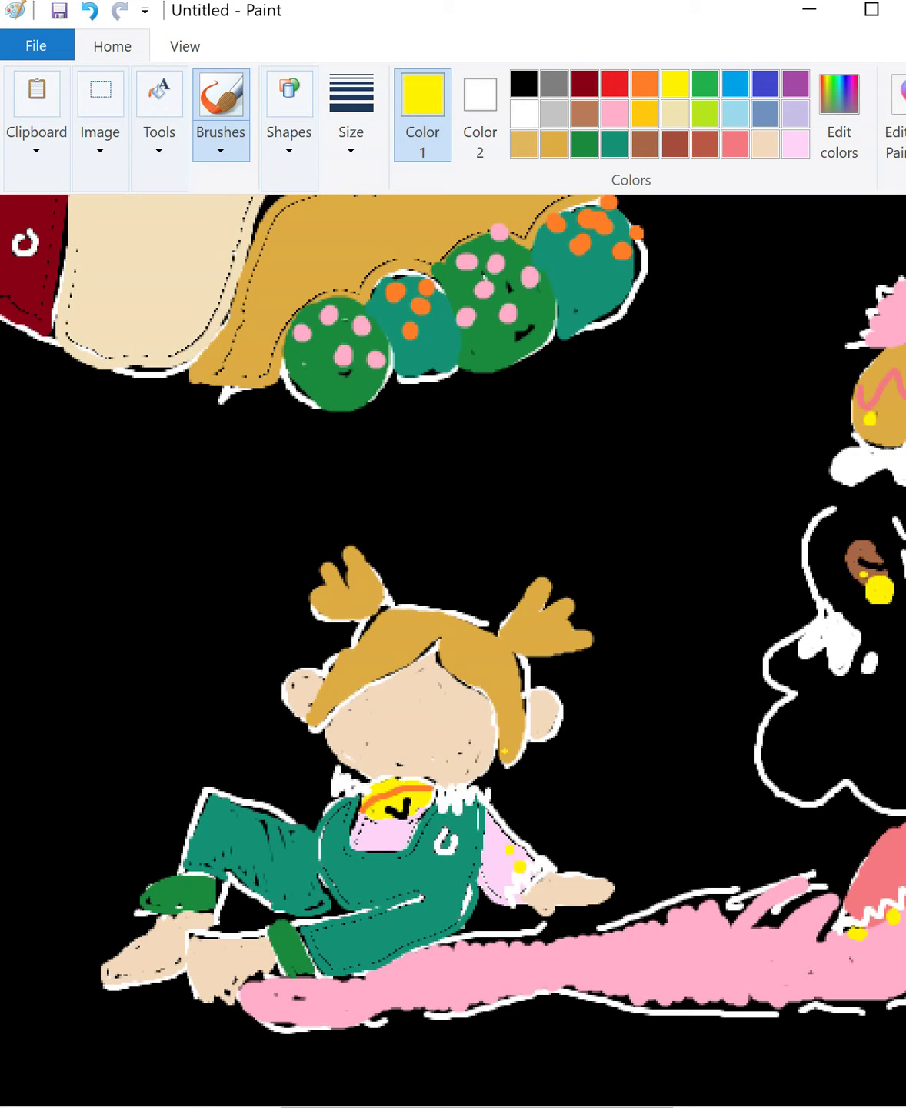
pyautogui.moveTo(443, 836); pyautogui.dragTo(453, 846)
pyautogui.moveTo(331, 817)
pyautogui.mouseDown()
pyautogui.moveTo(330, 830)
pyautogui.moveTo(407, 839)
pyautogui.moveTo(353, 845)
pyautogui.mouseUp()
pyautogui.click(615, 144)
# - Draw black inner-ear marks and a wide black smile with short end strokes on the pigtailed figure's face
pyautogui.click(524, 84)
pyautogui.moveTo(307, 690); pyautogui.dragTo(320, 697)
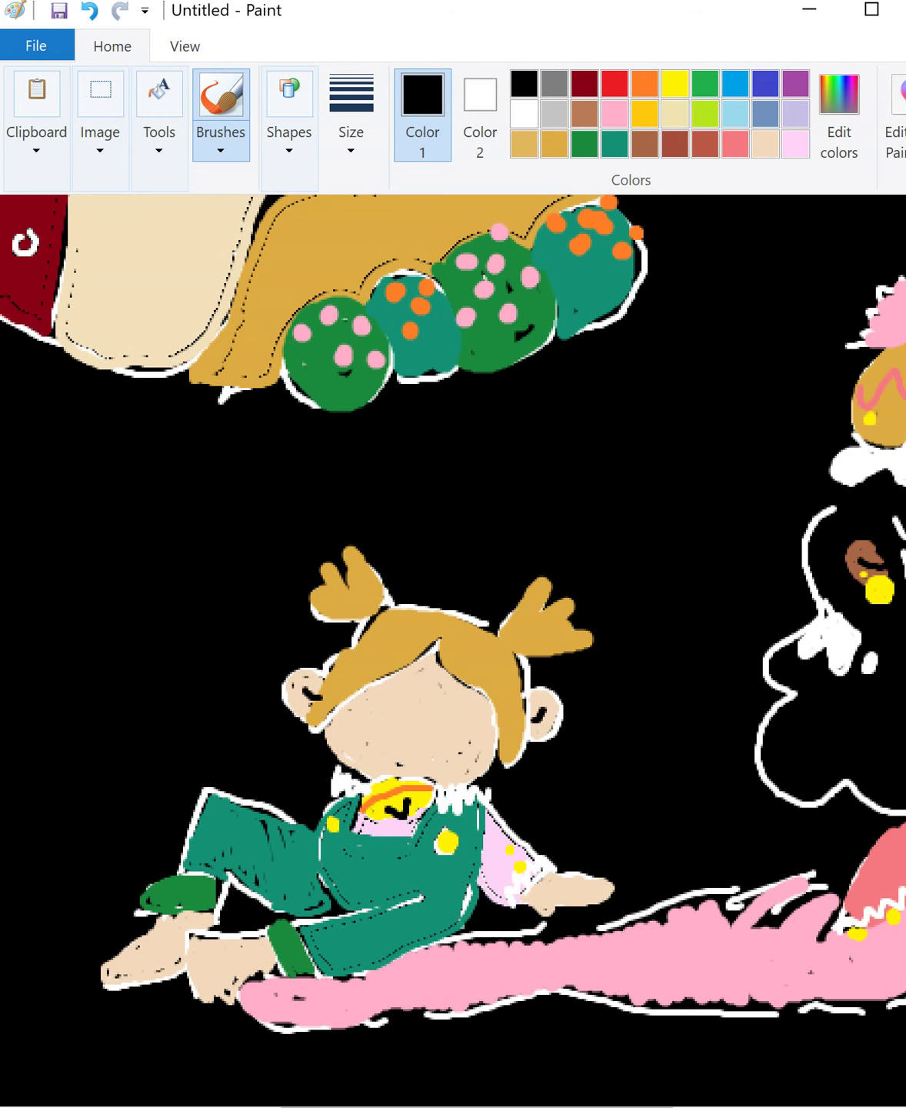
pyautogui.hscroll(3, 453, 650)
pyautogui.moveTo(182, 735)
pyautogui.mouseDown()
pyautogui.moveTo(229, 760)
pyautogui.moveTo(273, 753)
pyautogui.mouseUp()
pyautogui.moveTo(271, 747); pyautogui.dragTo(277, 758)
pyautogui.moveTo(172, 740); pyautogui.dragTo(184, 735)
# - Paint the pigtailed figure's eyes white with black pupils, and add black eyebrows and lashes
pyautogui.click(524, 113)
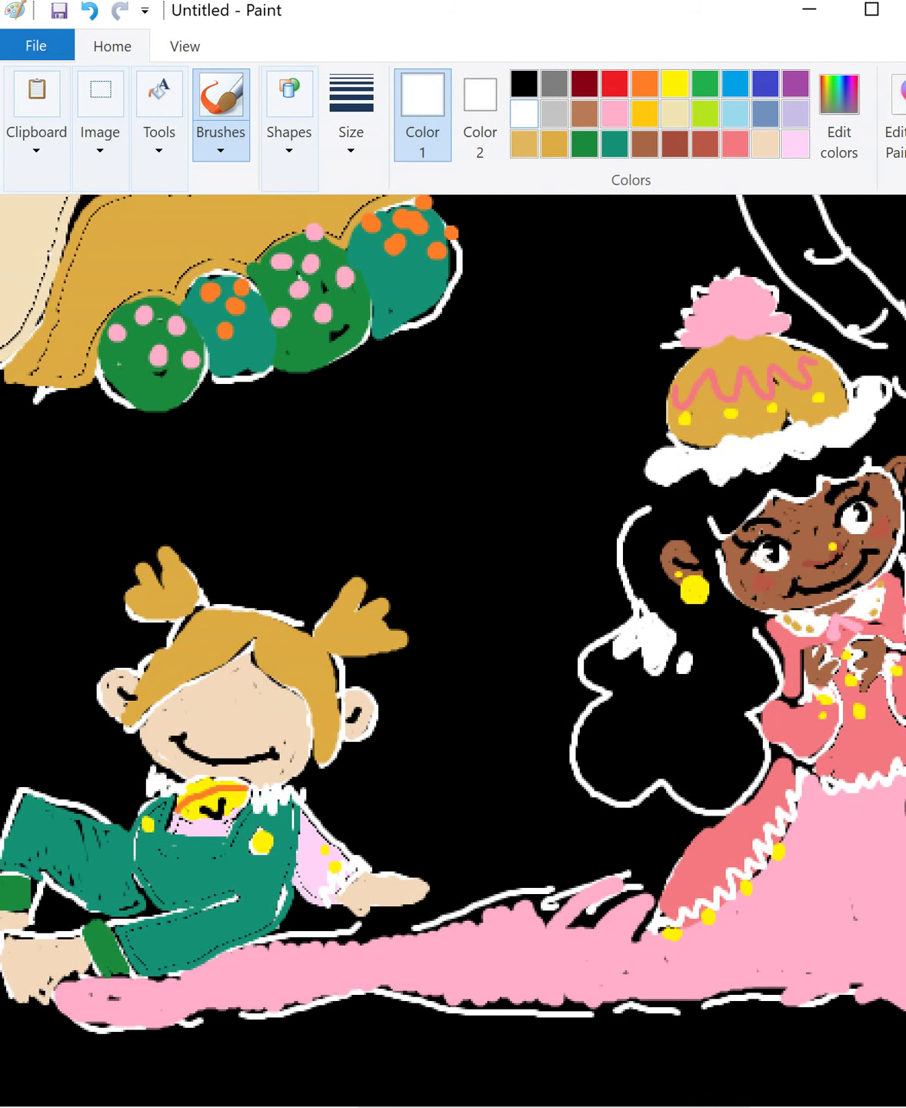
pyautogui.moveTo(268, 709); pyautogui.dragTo(274, 716)
pyautogui.moveTo(183, 697); pyautogui.dragTo(186, 702)
pyautogui.click(524, 83)
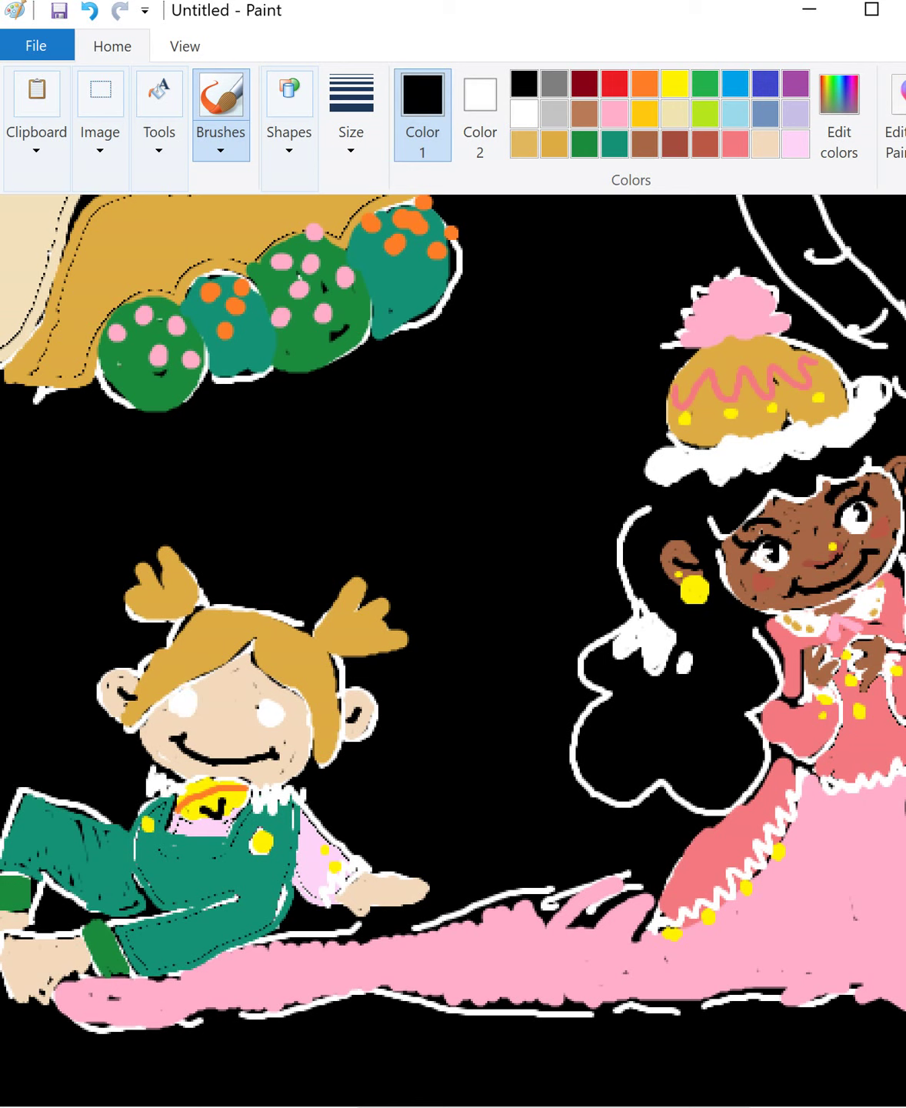
pyautogui.moveTo(256, 702); pyautogui.dragTo(287, 710)
pyautogui.moveTo(178, 696)
pyautogui.mouseDown()
pyautogui.moveTo(204, 684)
pyautogui.moveTo(277, 686)
pyautogui.mouseUp()
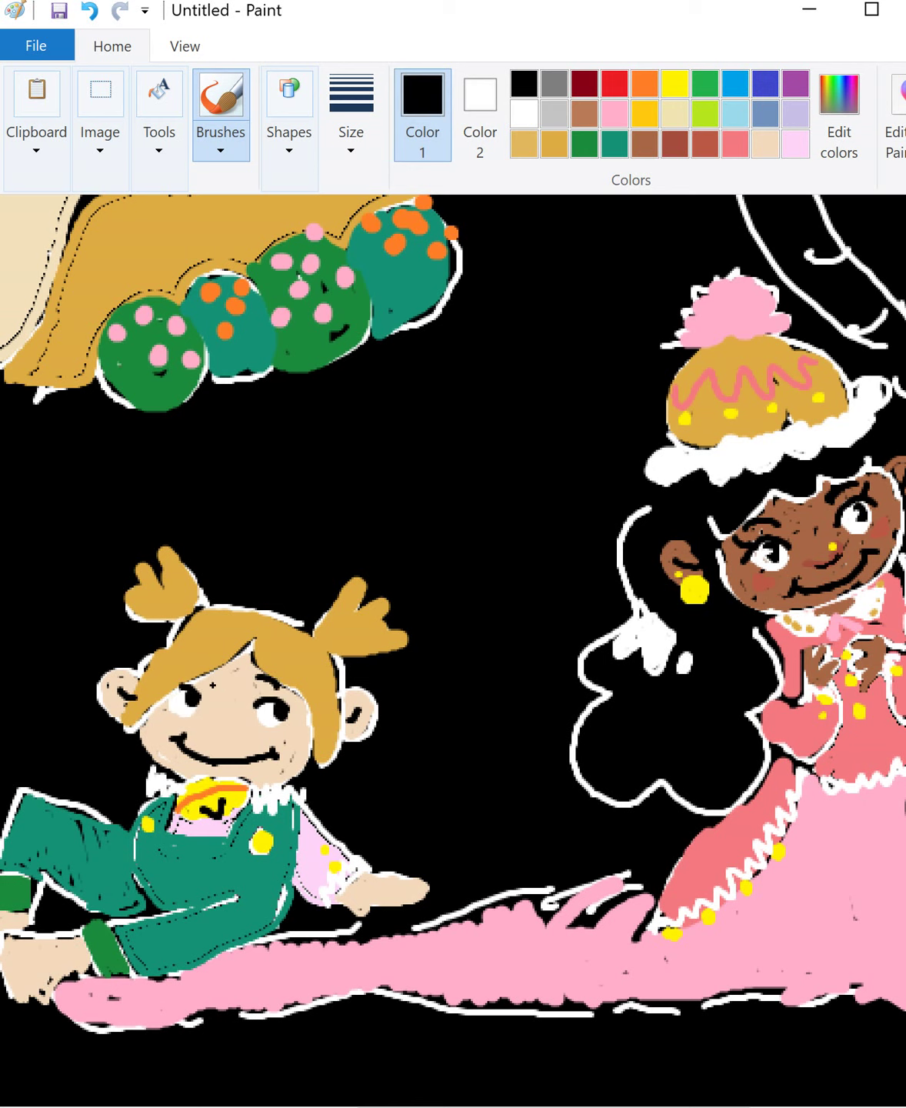
pyautogui.click(523, 114)
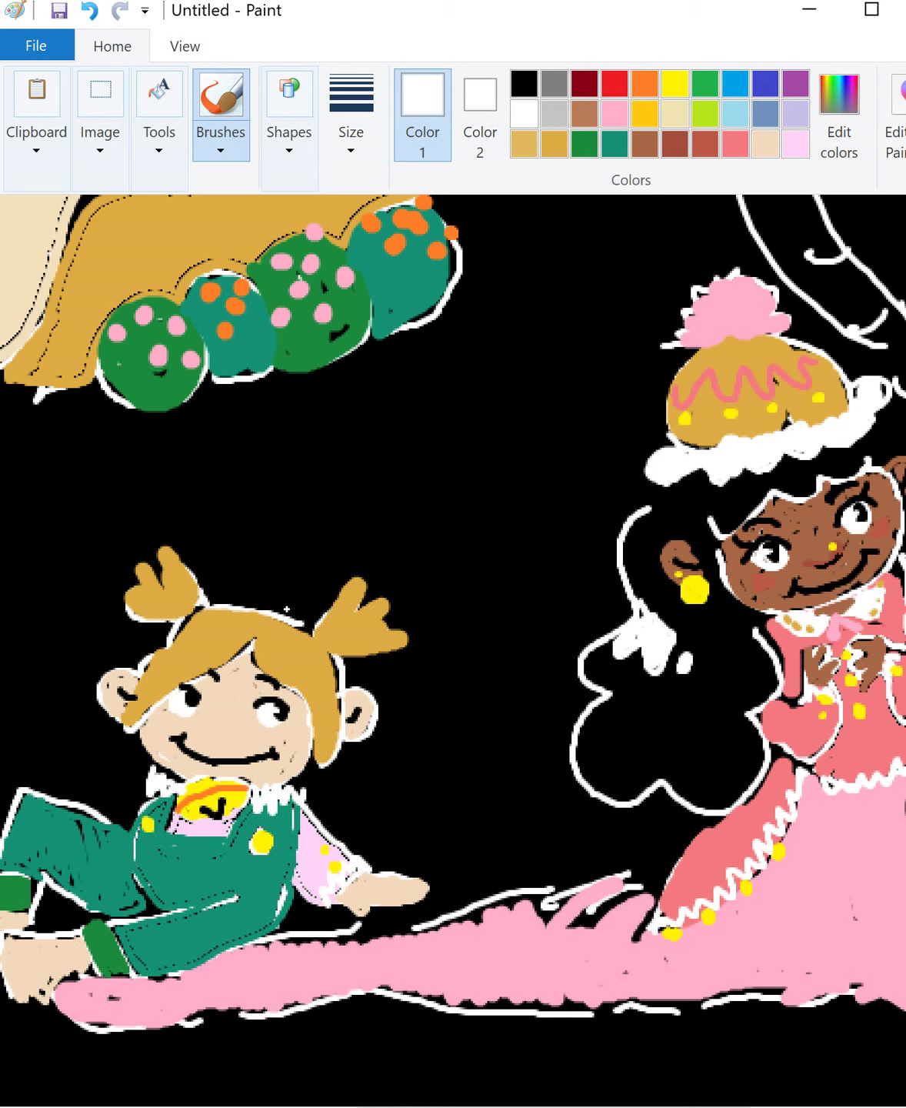
# - Mix a pinker peach from the skin tone and paint a soft blush on the pigtailed figure's nose and cheeks
pyautogui.click(765, 143)
pyautogui.click(838, 115)
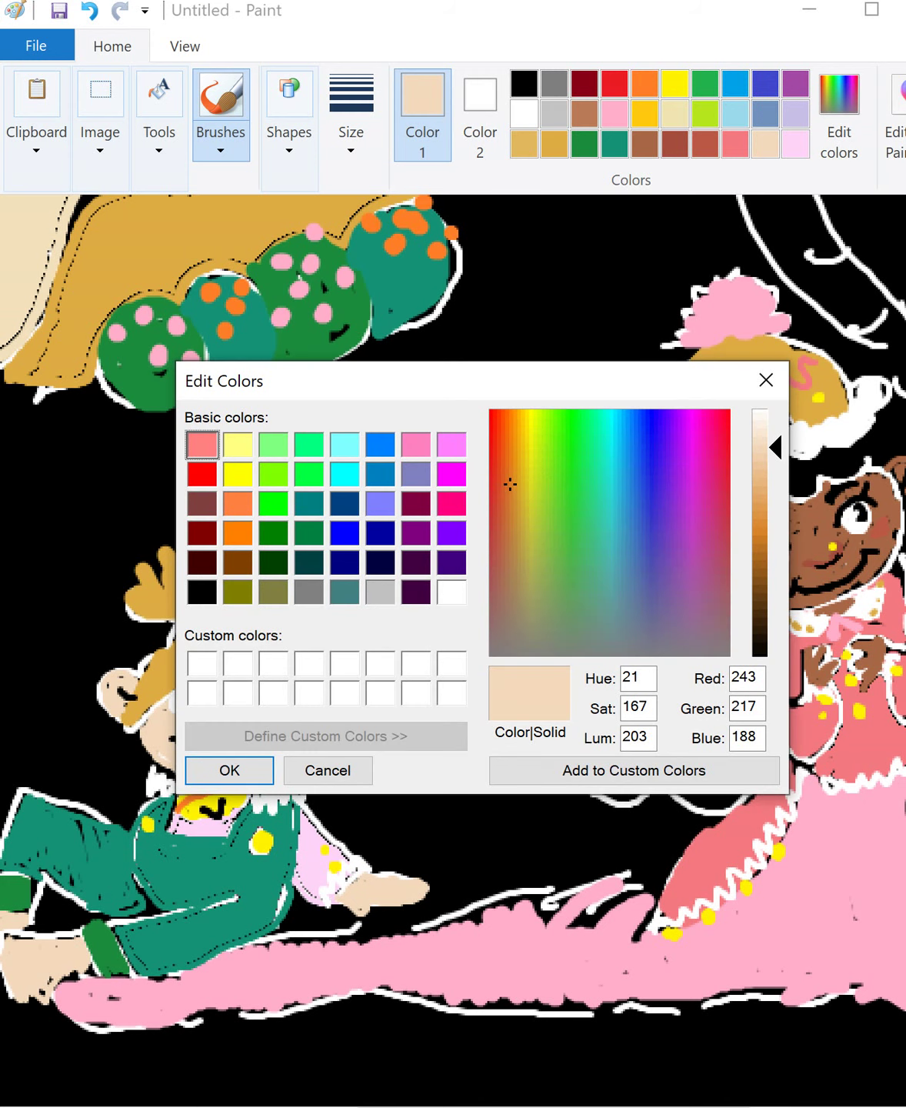
pyautogui.click(504, 470)
pyautogui.click(229, 770)
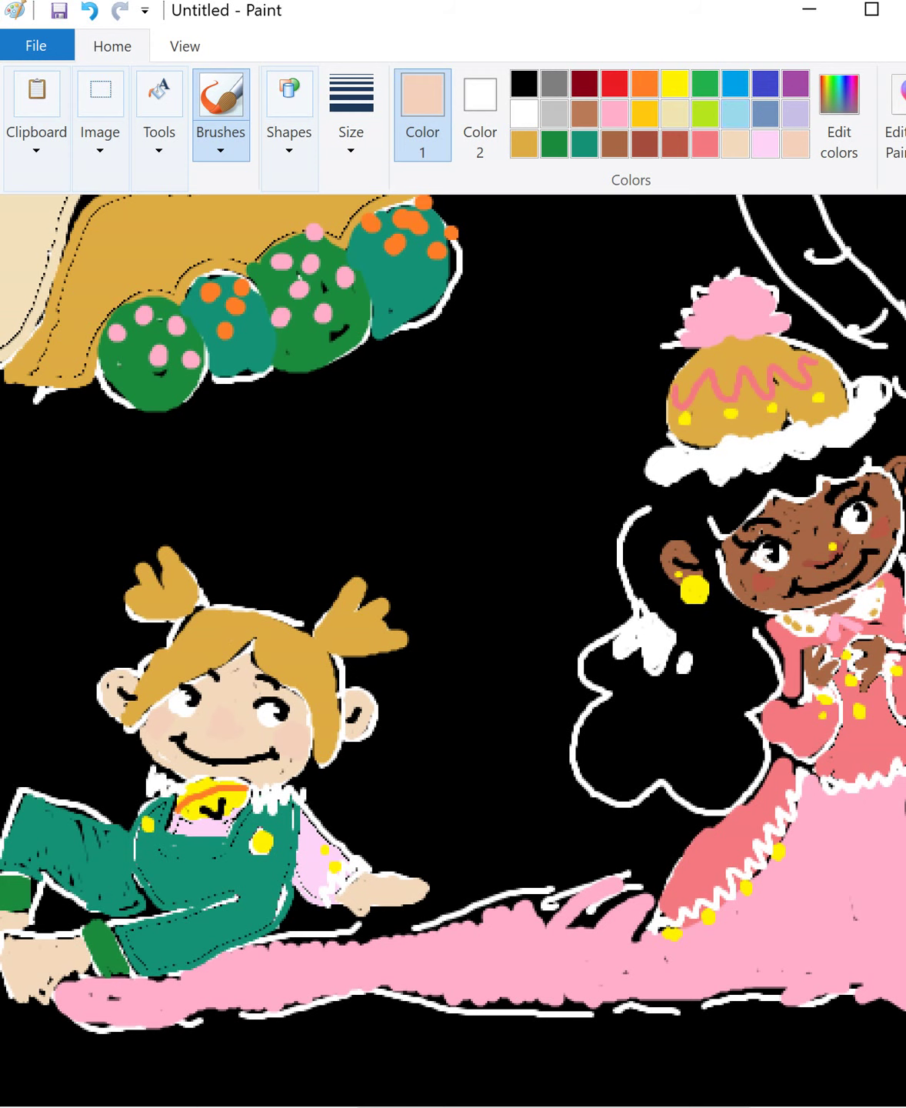
pyautogui.click(838, 116)
pyautogui.click(767, 380)
# - Outline the pigtailed figure's nose and overall straps in black, and draw two yellow hair clips on the fringe
pyautogui.click(523, 84)
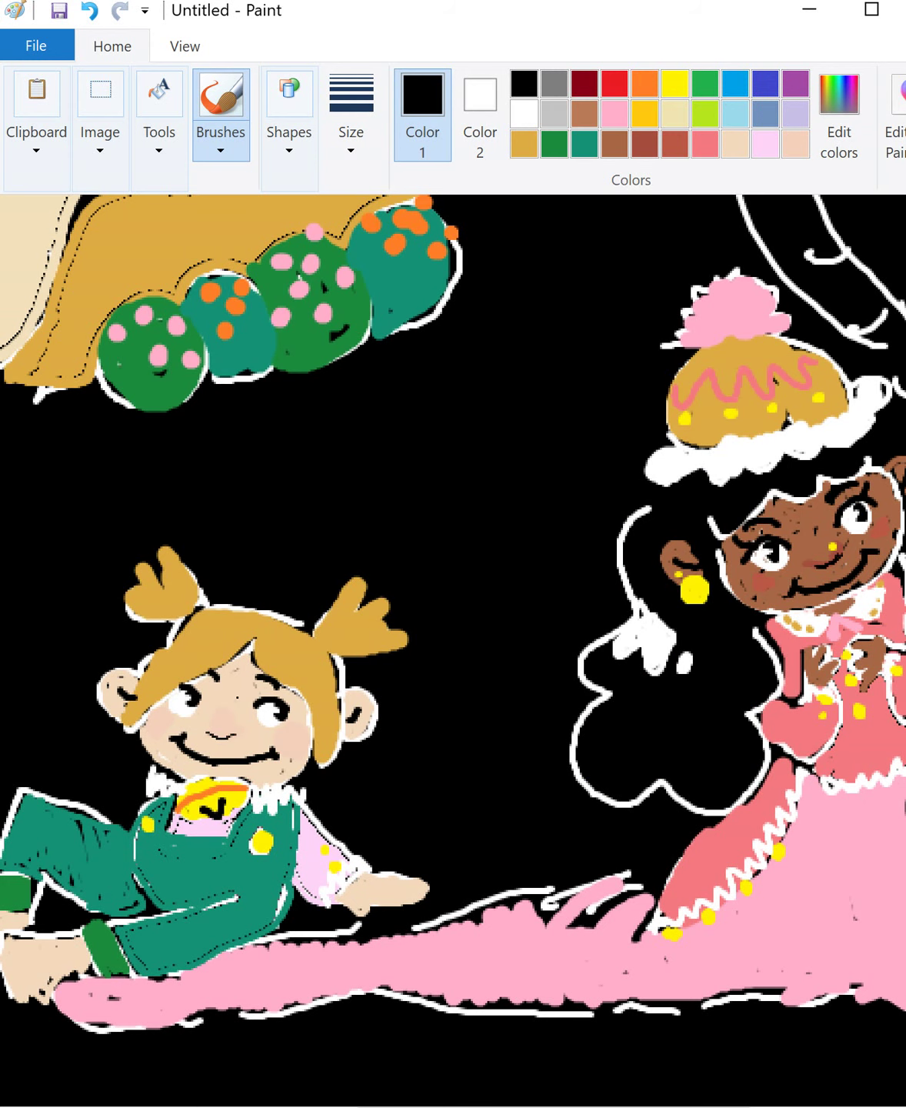
pyautogui.moveTo(231, 812); pyautogui.dragTo(293, 834)
pyautogui.click(675, 83)
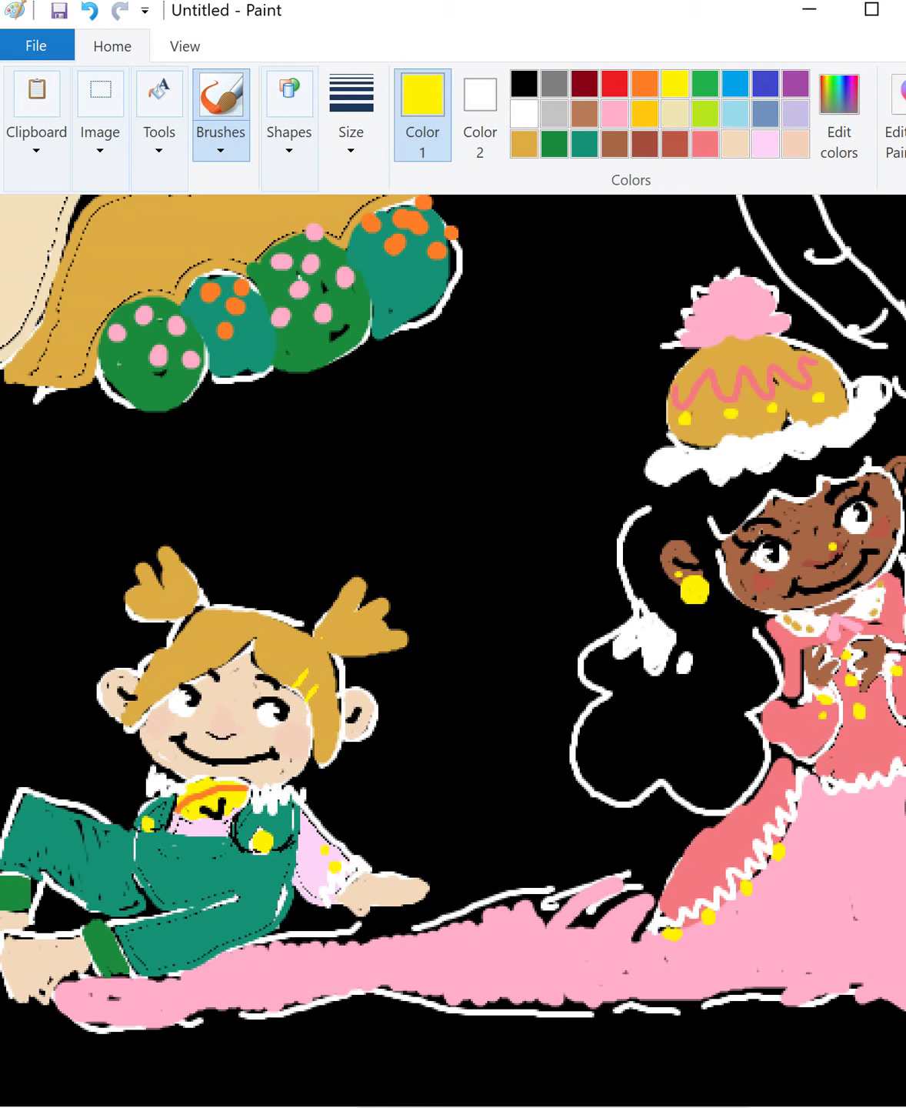
# - Paint coral hair ties at the base of both pigtails and draw a thin looped coral bow on each
pyautogui.click(704, 142)
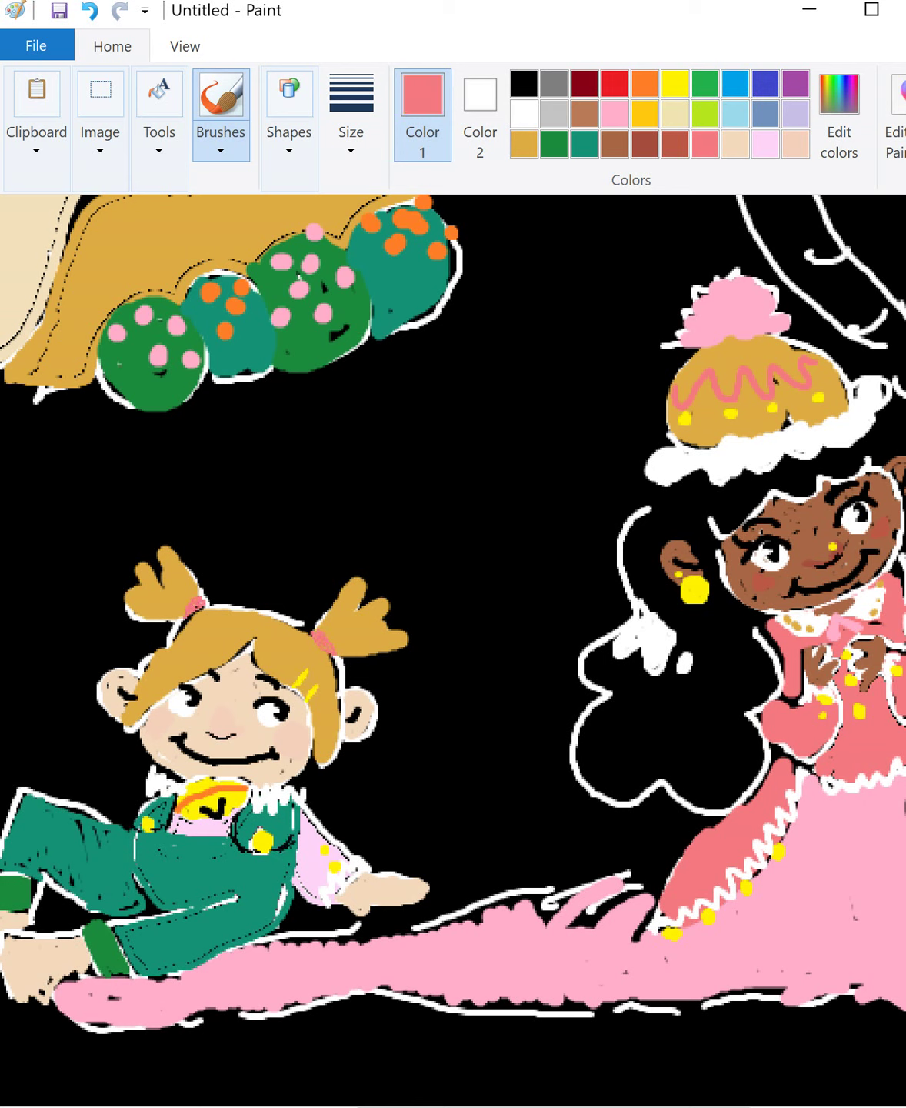
pyautogui.moveTo(308, 626)
pyautogui.mouseDown()
pyautogui.moveTo(286, 594)
pyautogui.moveTo(322, 586)
pyautogui.mouseUp()
pyautogui.moveTo(213, 600); pyautogui.dragTo(240, 579)
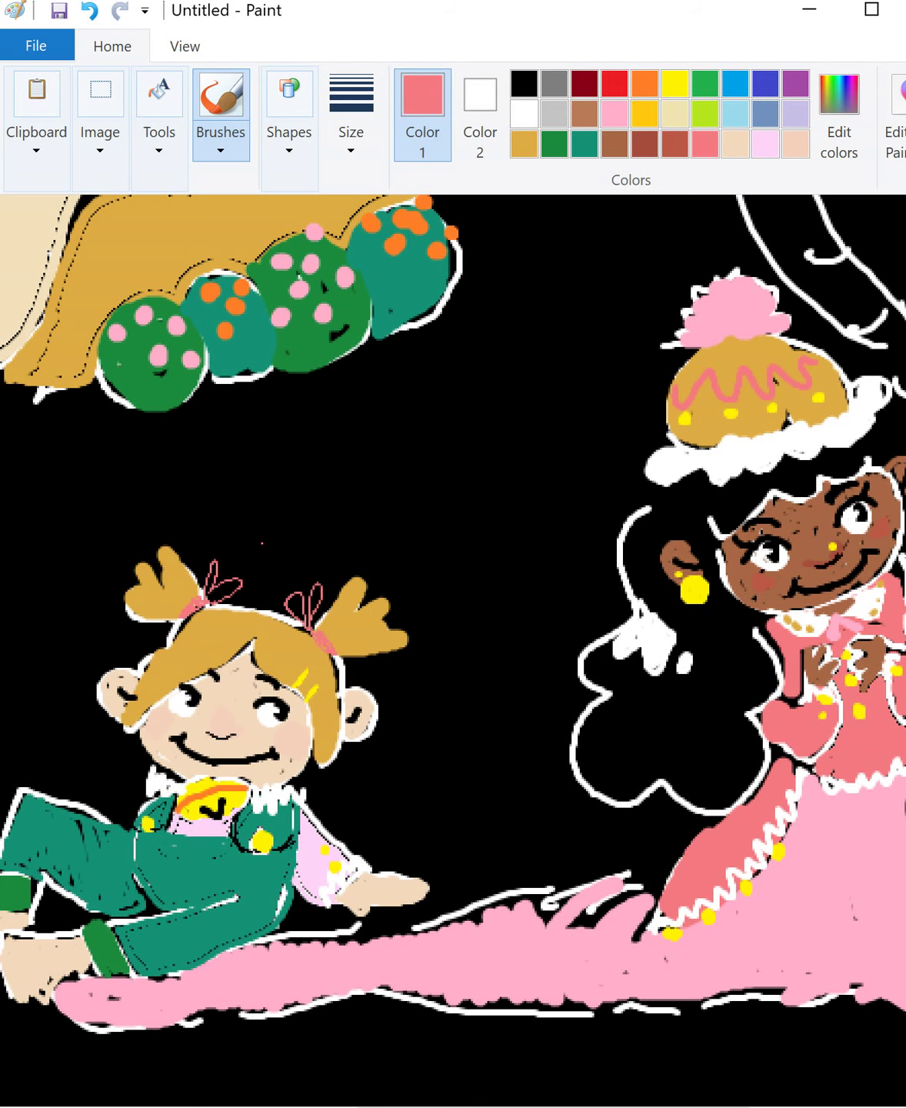
# - Trim the pigtailed figure's collar frill and trouser cuffs with coral strokes, and draw a striped coral pocket on the overalls
pyautogui.moveTo(269, 793); pyautogui.dragTo(300, 785)
pyautogui.moveTo(147, 766); pyautogui.dragTo(185, 788)
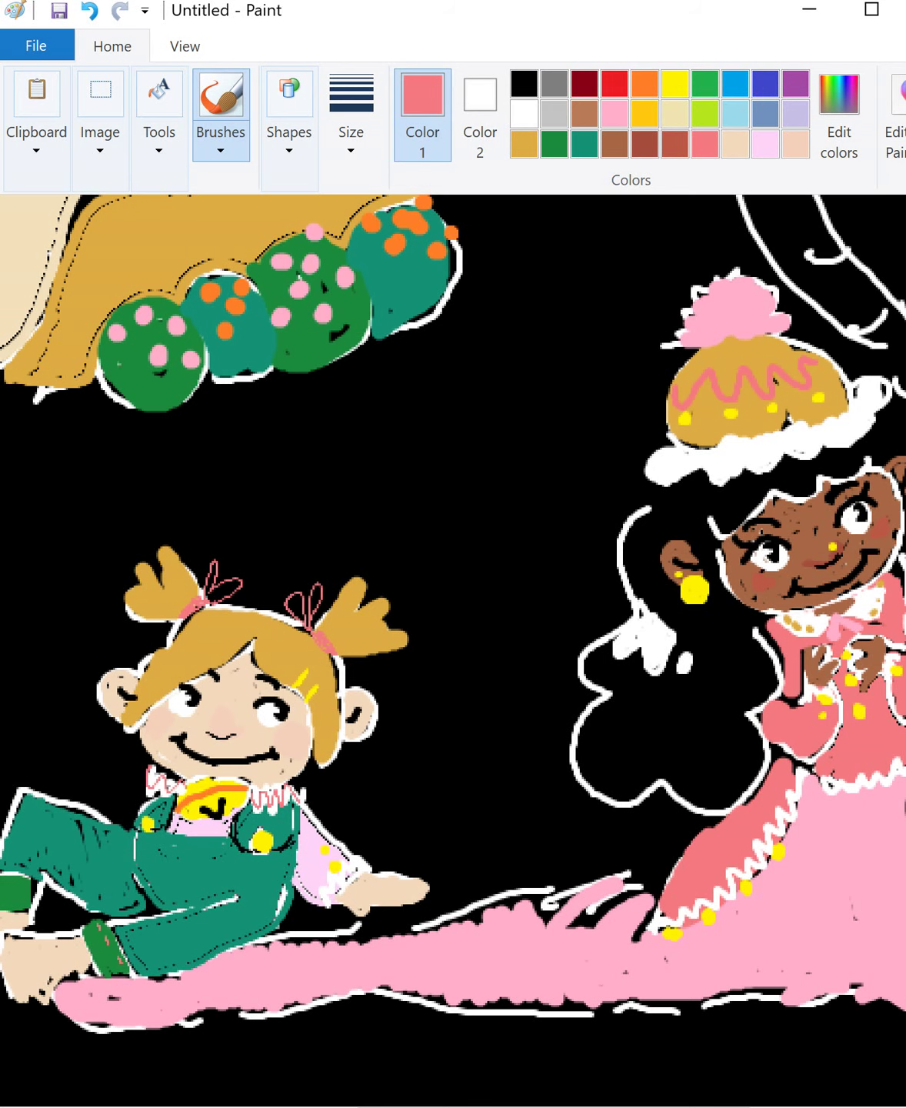
pyautogui.hscroll(-3, 454, 650)
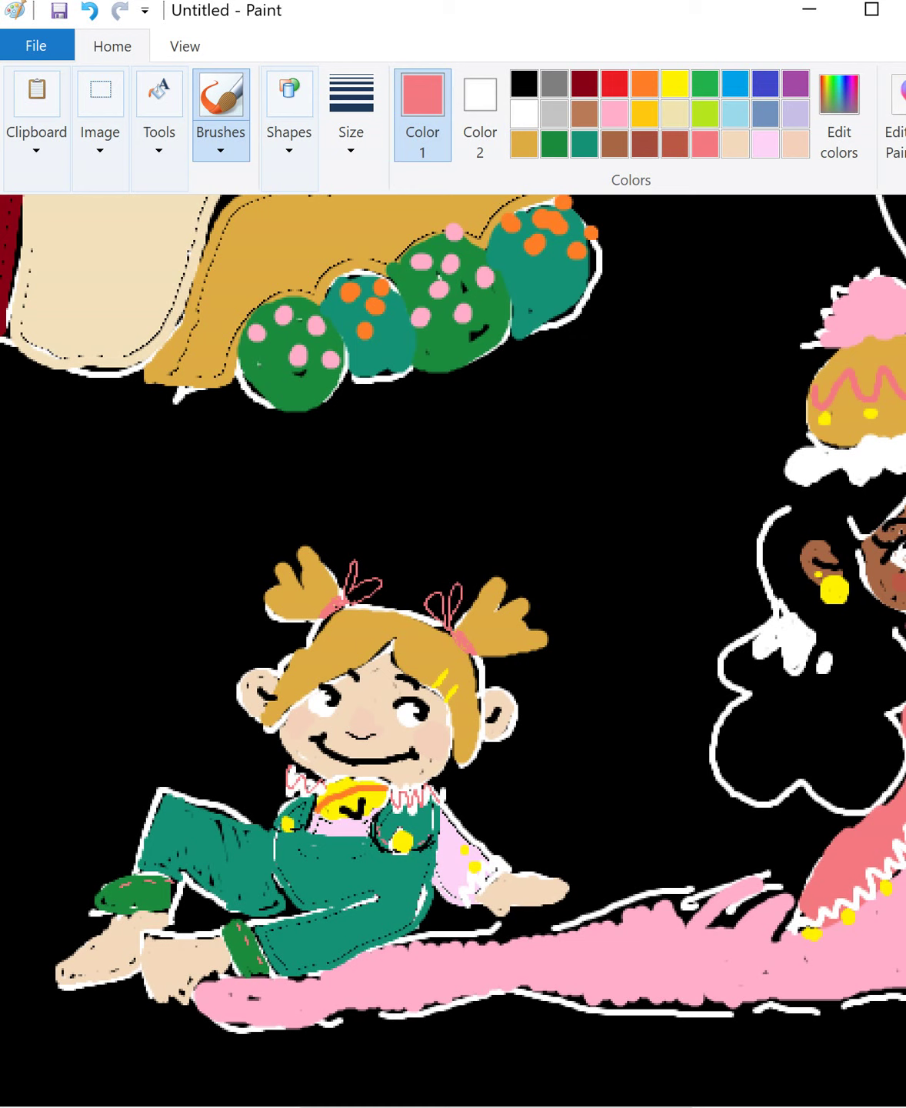
pyautogui.moveTo(310, 847); pyautogui.dragTo(350, 850)
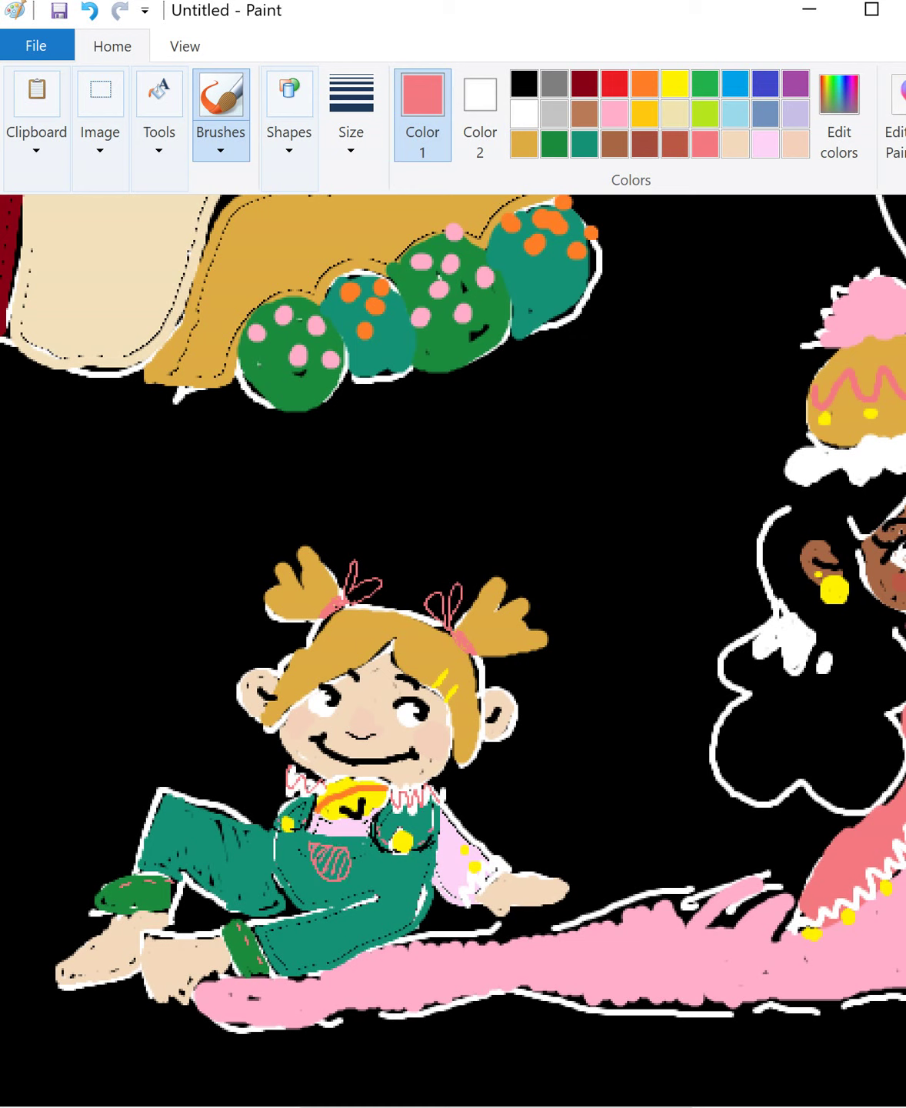
# - Draw green drop earrings with orange tips beneath both of the pigtailed figure's ears
pyautogui.click(585, 143)
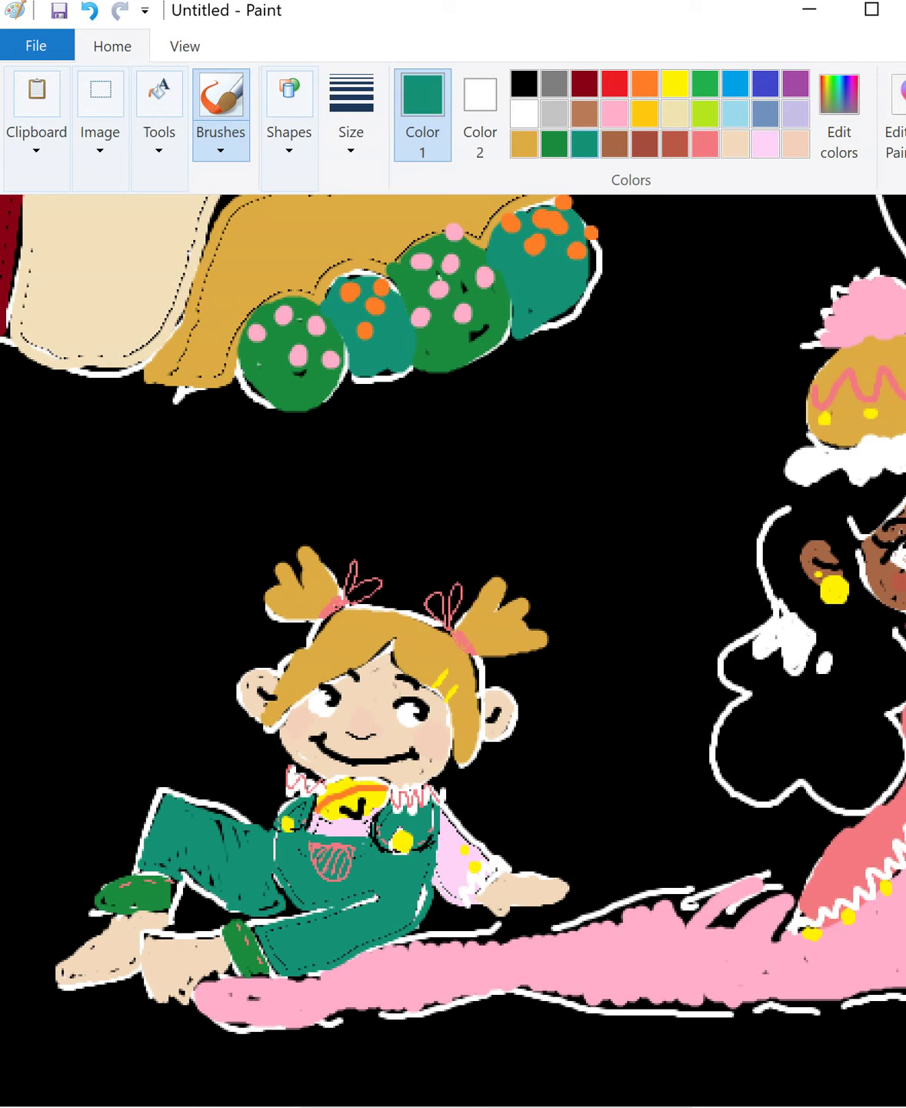
pyautogui.click(554, 142)
pyautogui.moveTo(715, 601); pyautogui.dragTo(786, 601)
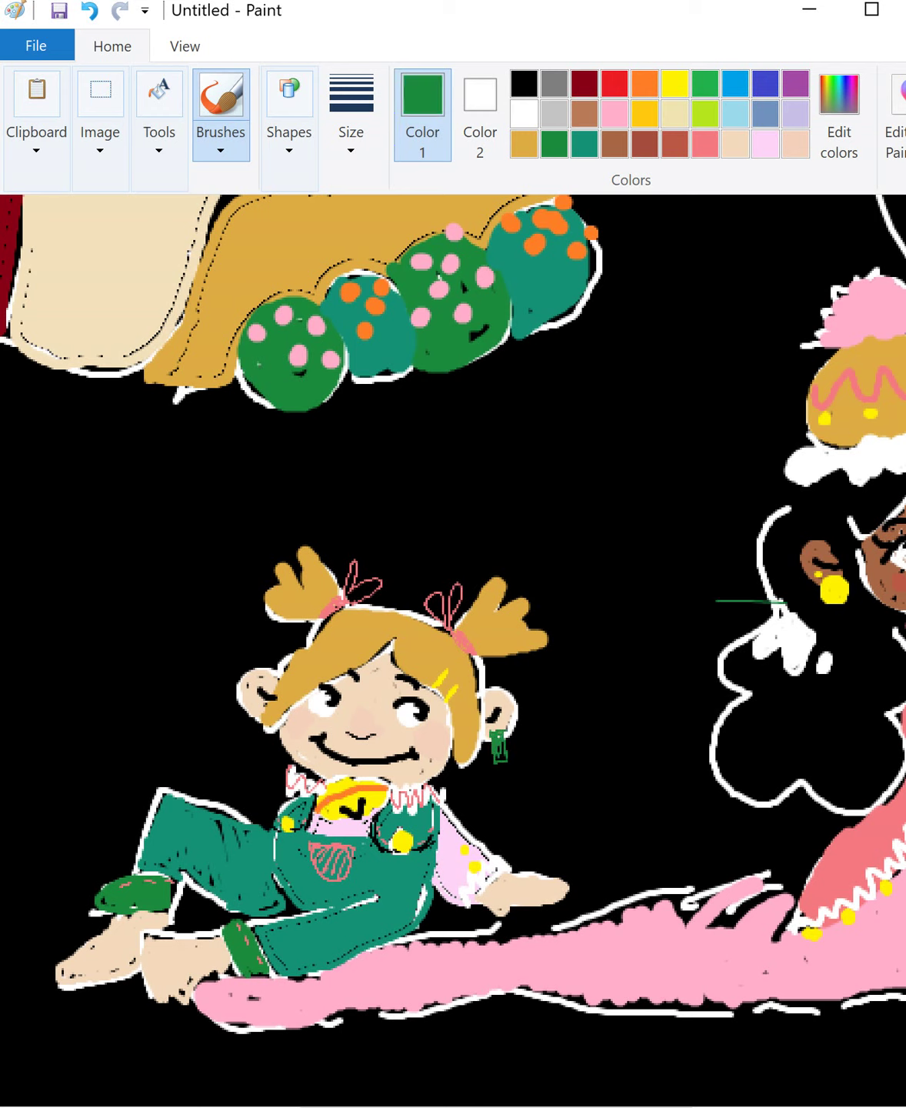
pyautogui.moveTo(256, 710); pyautogui.dragTo(267, 746)
pyautogui.click(646, 82)
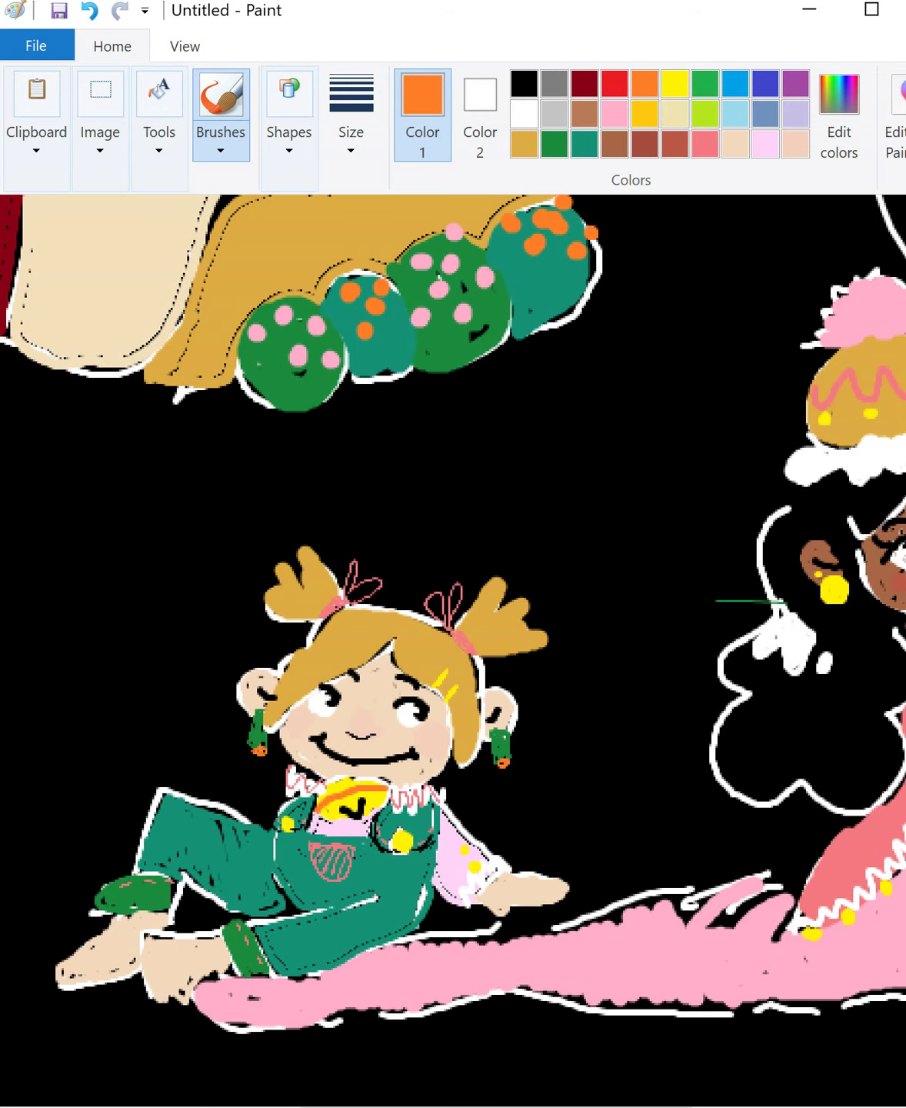
# - Paint the small inner circle of the large animal's upper eye white and add a light-blue dot beside it
pyautogui.hscroll(5, 454, 650)
pyautogui.scroll(8, 453, 650)
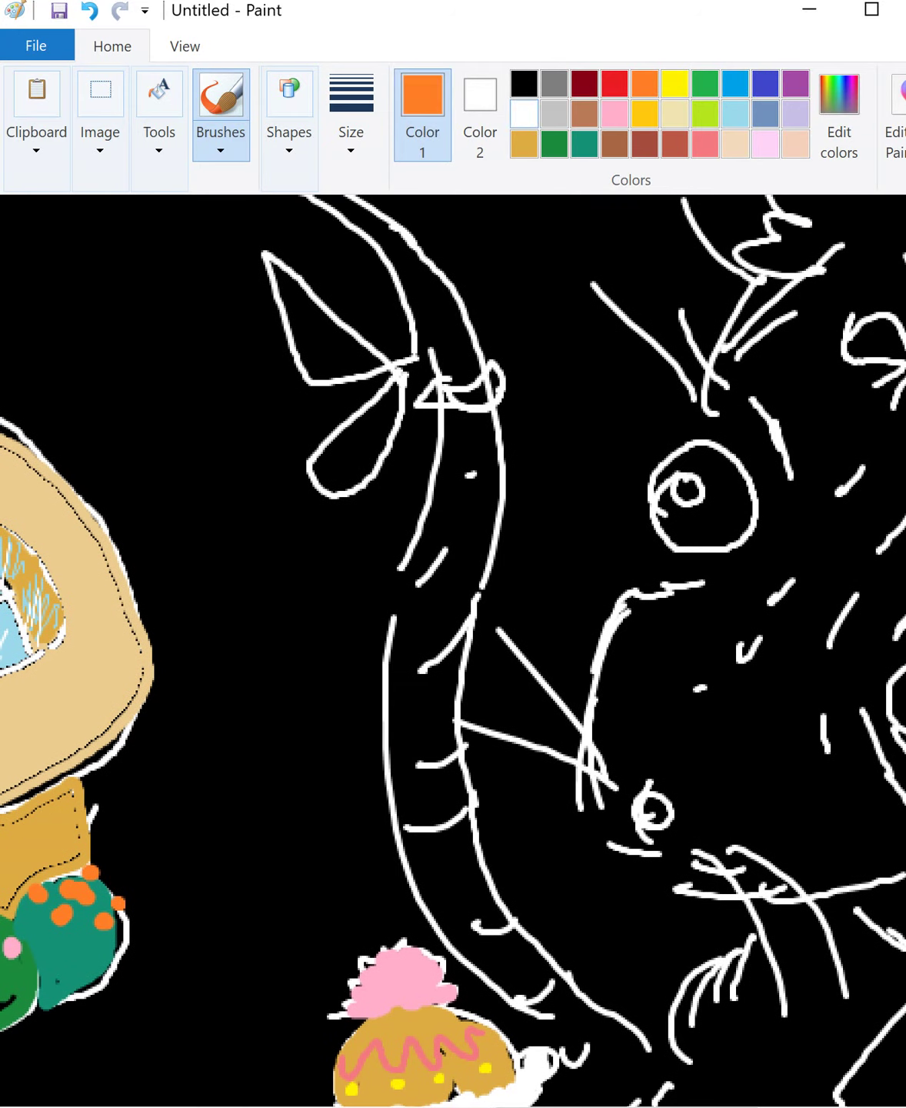
pyautogui.click(523, 83)
pyautogui.moveTo(673, 476)
pyautogui.mouseDown()
pyautogui.moveTo(663, 492)
pyautogui.moveTo(695, 498)
pyautogui.mouseUp()
pyautogui.click(524, 114)
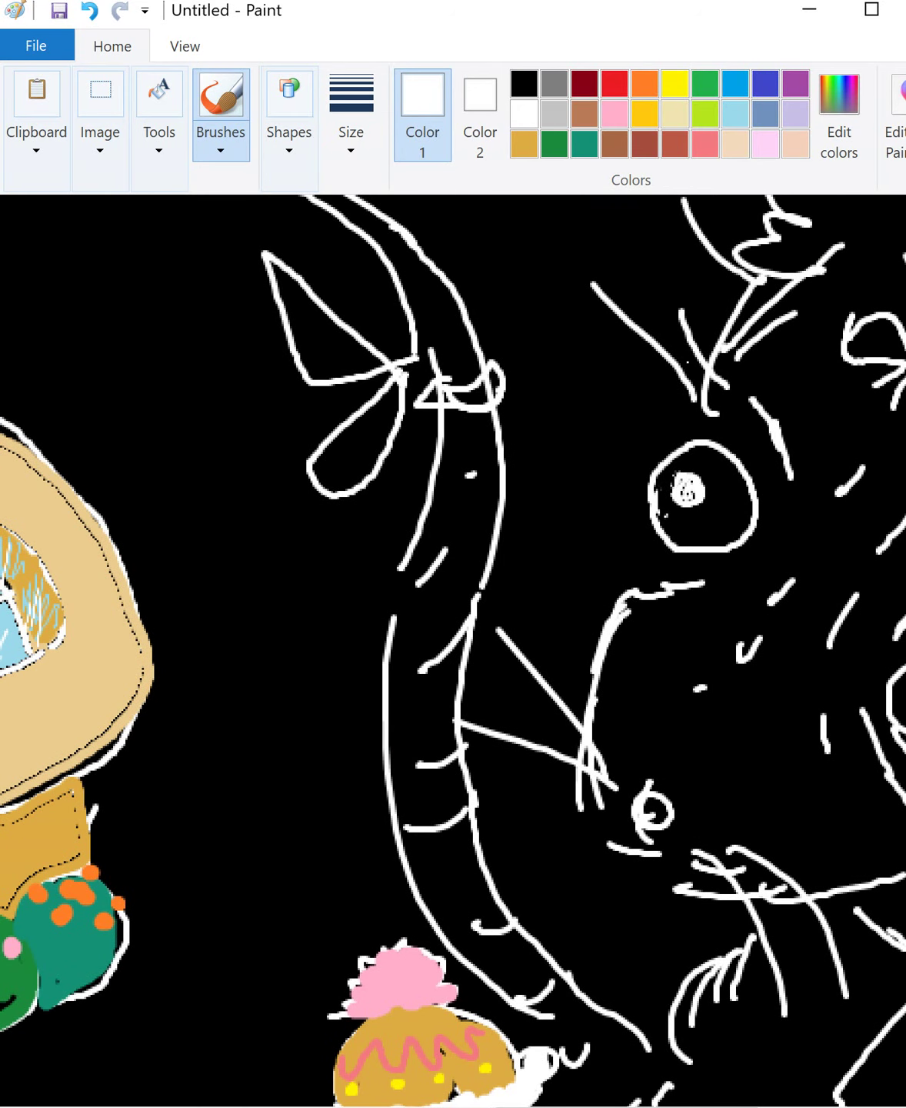
pyautogui.click(735, 114)
pyautogui.click(666, 487)
pyautogui.moveTo(642, 1105); pyautogui.dragTo(698, 801)
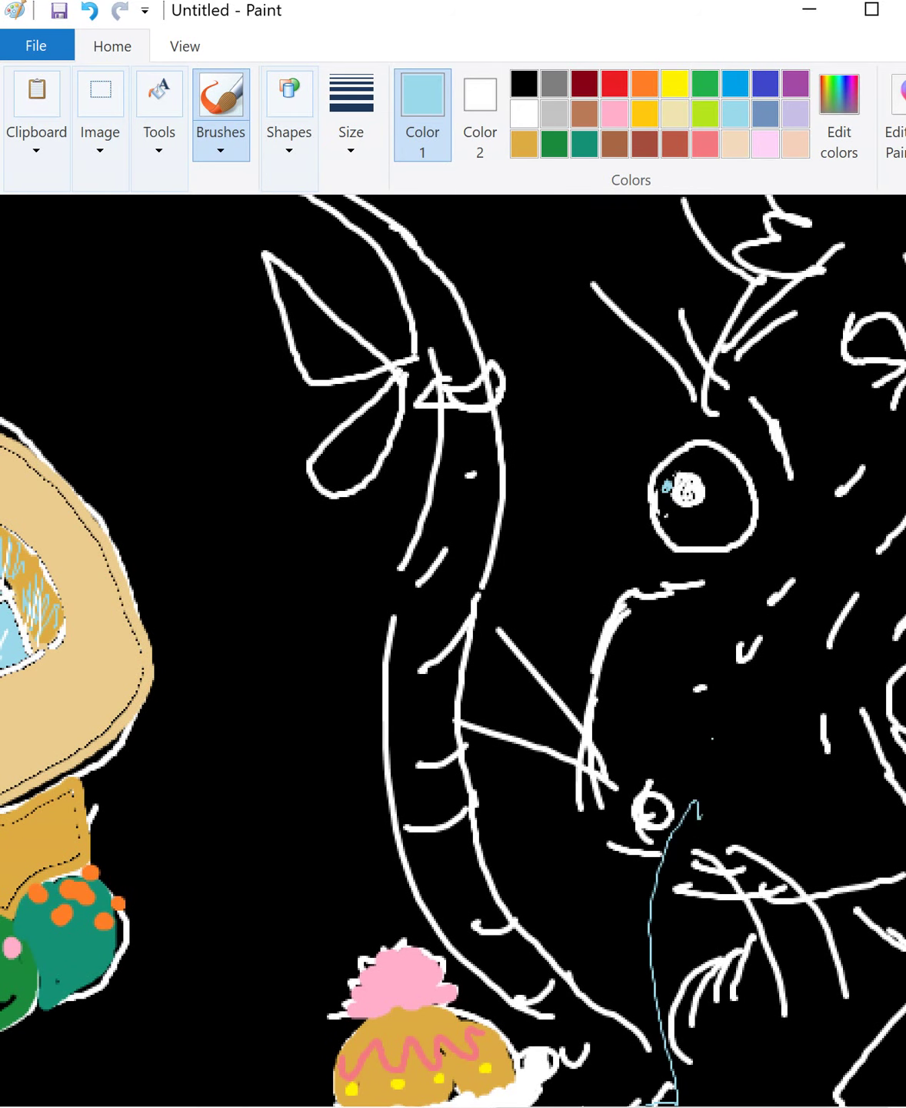
pyautogui.hotkey('ctrl', 'z')
pyautogui.hscroll(-10, 698, 802)
pyautogui.hscroll(10, 453, 650)
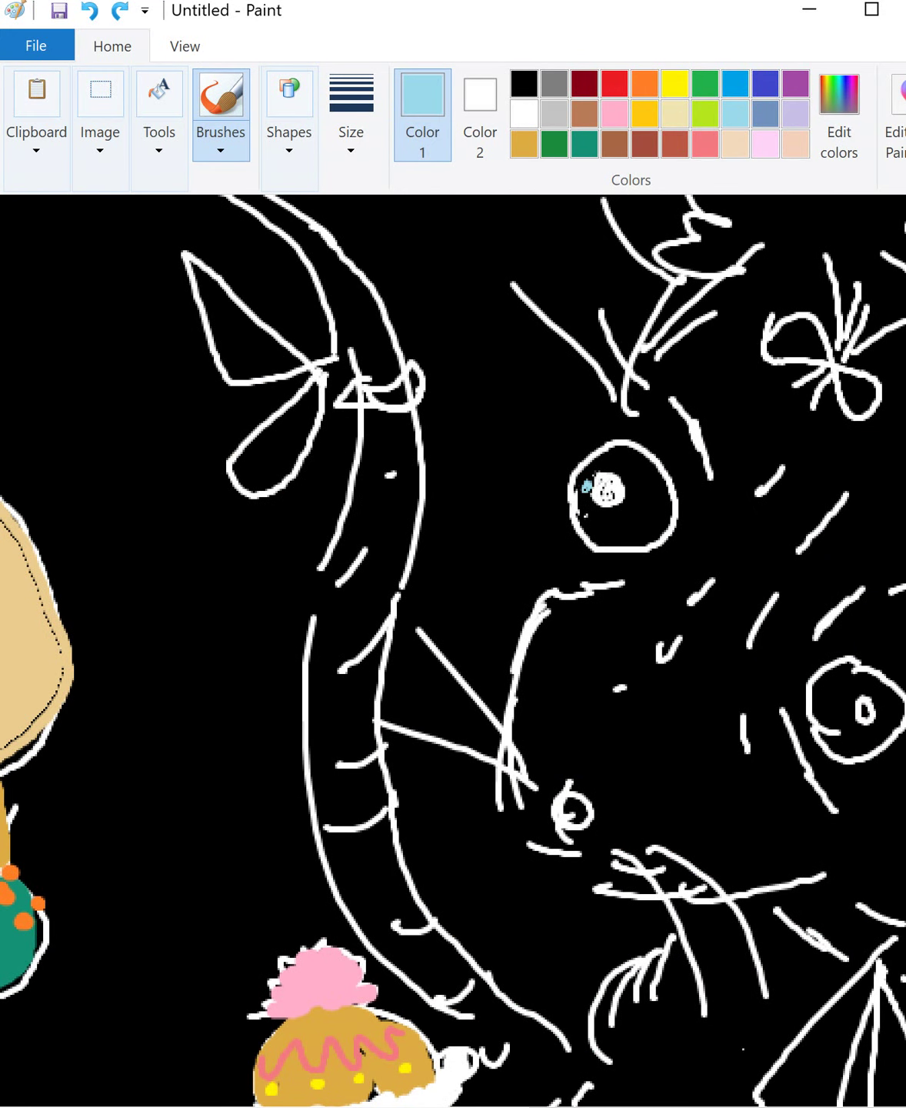
# - Paint the small inner circle of the large animal's lower eye white and add a light-blue dot beside it
pyautogui.click(847, 708)
pyautogui.click(524, 113)
pyautogui.moveTo(854, 705); pyautogui.dragTo(873, 720)
# - Fill the bow on the large animal's head and the bow tied around its tail with coral
pyautogui.click(704, 142)
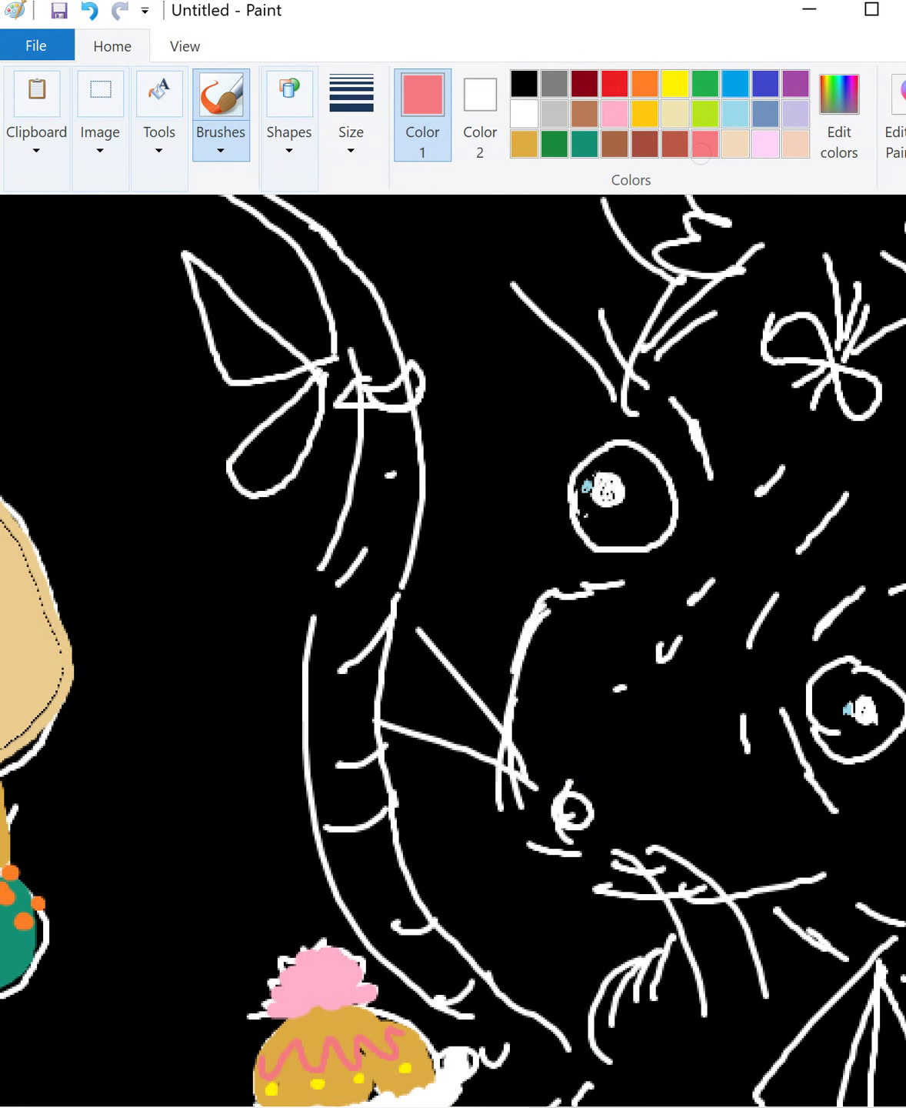
pyautogui.click(350, 115)
pyautogui.click(289, 356)
pyautogui.moveTo(769, 351)
pyautogui.mouseDown()
pyautogui.moveTo(797, 319)
pyautogui.moveTo(865, 404)
pyautogui.mouseUp()
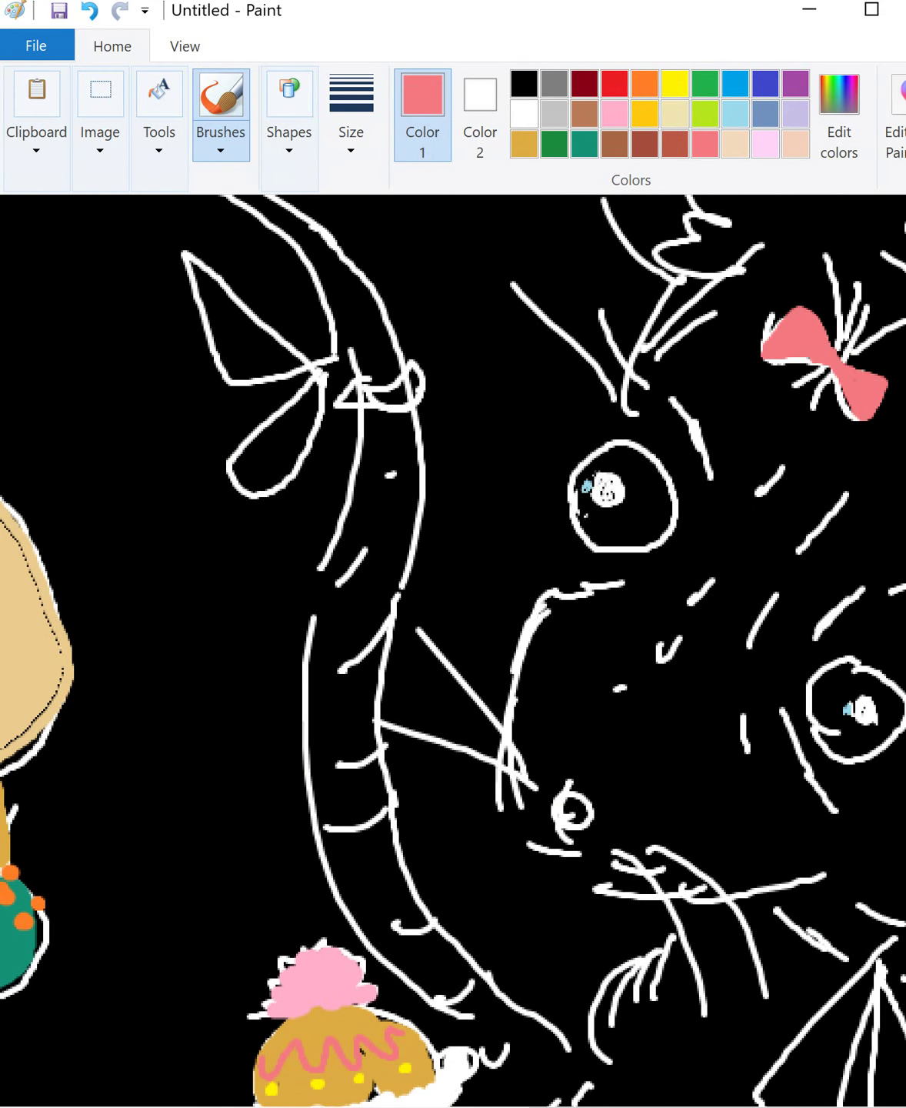
pyautogui.moveTo(309, 372)
pyautogui.mouseDown()
pyautogui.moveTo(298, 351)
pyautogui.moveTo(305, 370)
pyautogui.moveTo(260, 482)
pyautogui.moveTo(355, 398)
pyautogui.moveTo(416, 419)
pyautogui.moveTo(350, 411)
pyautogui.mouseUp()
# - Fill the loops, knot and hanging ribbons of the large animal's neck bow with coral
pyautogui.scroll(-5, 453, 650)
pyautogui.hotkey('ctrl', 'pagedown')
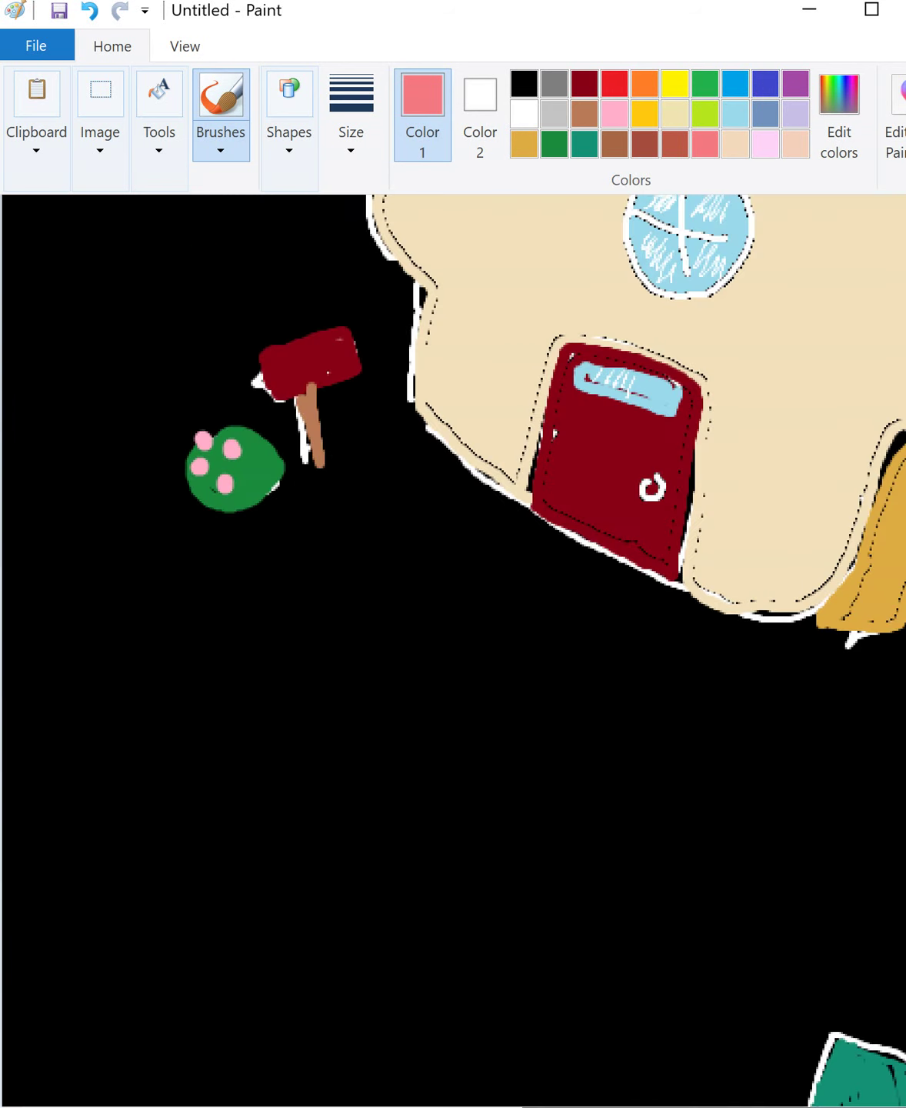
pyautogui.hscroll(-5, 454, 649)
pyautogui.hscroll(5, 454, 650)
pyautogui.moveTo(884, 427)
pyautogui.mouseDown()
pyautogui.moveTo(825, 517)
pyautogui.moveTo(854, 492)
pyautogui.moveTo(862, 529)
pyautogui.mouseUp()
pyautogui.moveTo(898, 440); pyautogui.dragTo(899, 571)
pyautogui.moveTo(864, 407)
pyautogui.mouseDown()
pyautogui.moveTo(839, 382)
pyautogui.moveTo(882, 417)
pyautogui.mouseUp()
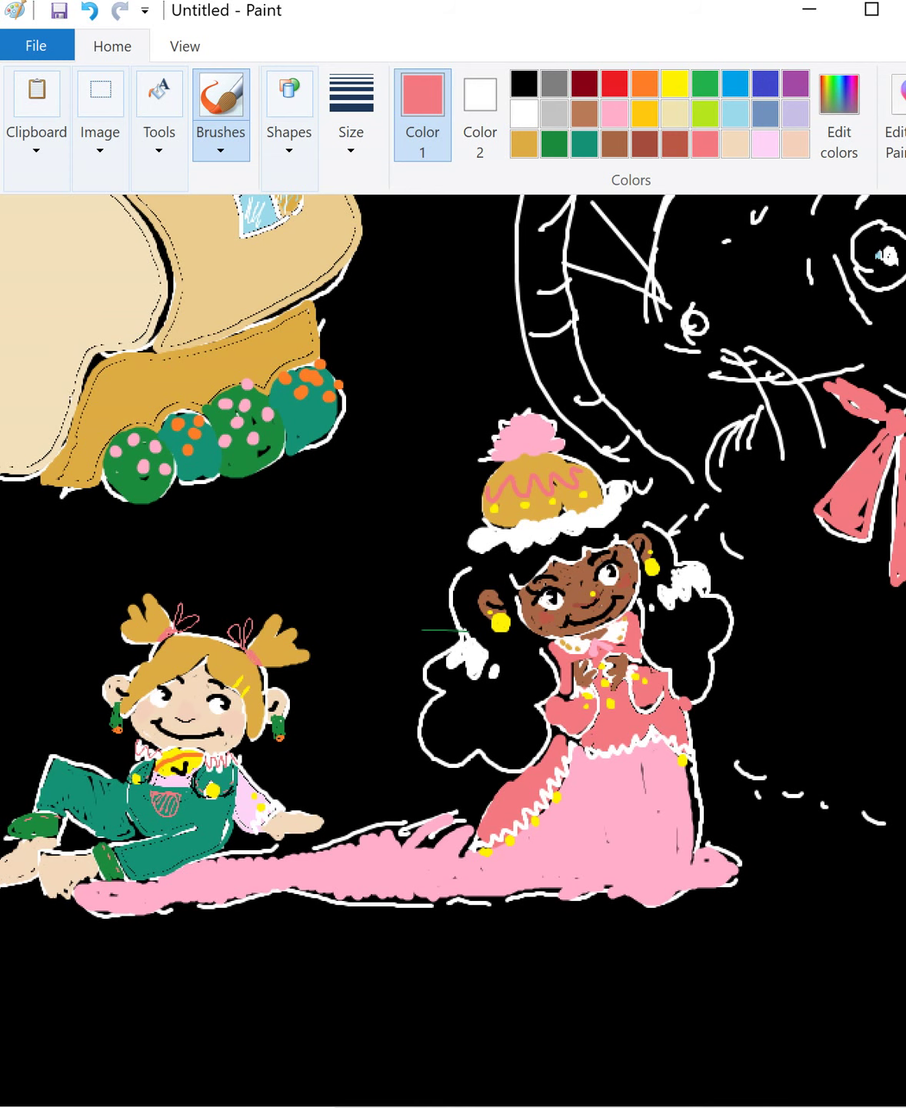
# - Paint the large animal's long curved tail pink, segment by segment from the tip to the base
pyautogui.scroll(5, 454, 650)
pyautogui.click(615, 114)
pyautogui.moveTo(397, 255)
pyautogui.mouseDown()
pyautogui.moveTo(540, 342)
pyautogui.moveTo(577, 468)
pyautogui.mouseUp()
pyautogui.moveTo(563, 485)
pyautogui.mouseDown()
pyautogui.moveTo(541, 538)
pyautogui.moveTo(569, 543)
pyautogui.mouseUp()
pyautogui.moveTo(534, 573); pyautogui.dragTo(552, 614)
pyautogui.moveTo(526, 628)
pyautogui.mouseDown()
pyautogui.moveTo(520, 652)
pyautogui.moveTo(538, 716)
pyautogui.moveTo(692, 881)
pyautogui.mouseUp()
# - Hatch the fur on the large animal's ear, head, snout and body with grey strokes, leaving the eyes and bows clear
pyautogui.click(554, 83)
pyautogui.scroll(1, 454, 650)
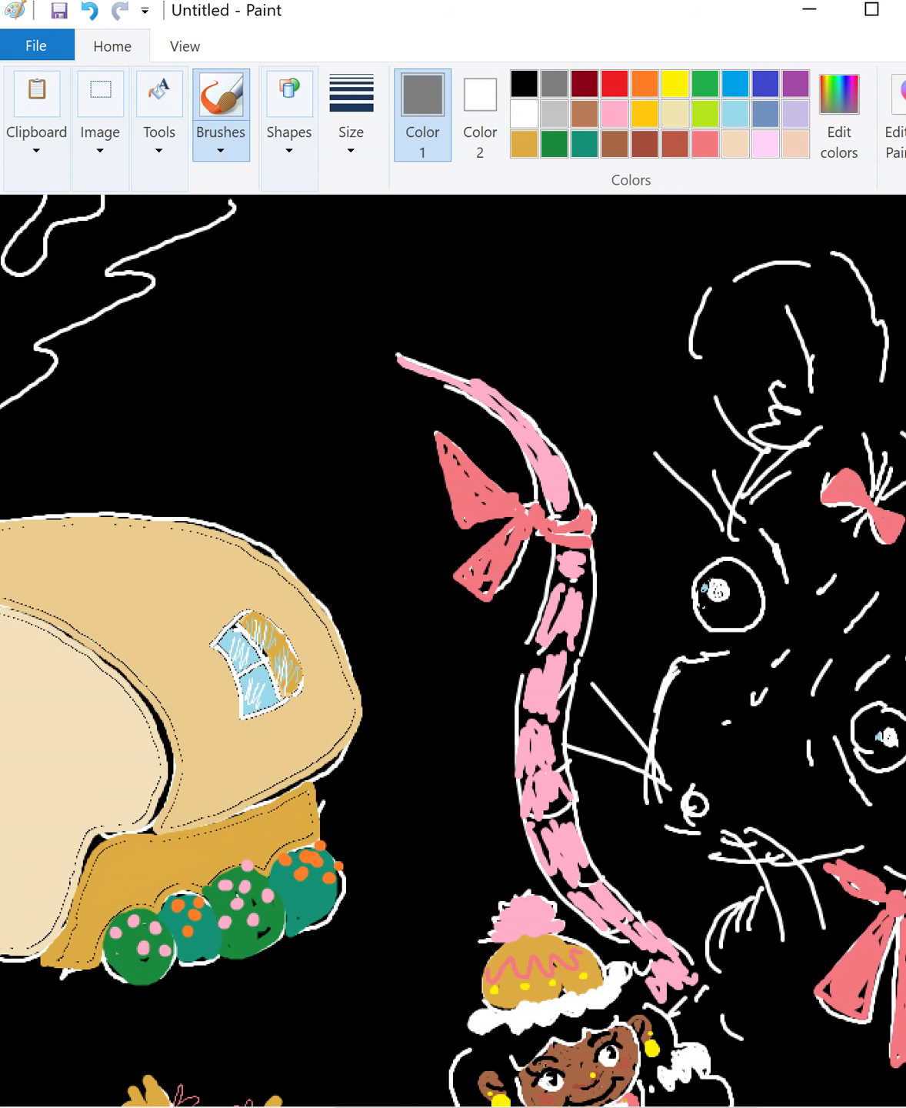
pyautogui.moveTo(727, 287)
pyautogui.mouseDown()
pyautogui.moveTo(800, 277)
pyautogui.moveTo(853, 385)
pyautogui.moveTo(762, 435)
pyautogui.moveTo(769, 554)
pyautogui.moveTo(792, 462)
pyautogui.moveTo(684, 692)
pyautogui.moveTo(666, 812)
pyautogui.moveTo(761, 639)
pyautogui.moveTo(854, 515)
pyautogui.moveTo(804, 430)
pyautogui.moveTo(847, 392)
pyautogui.moveTo(900, 458)
pyautogui.moveTo(885, 576)
pyautogui.moveTo(804, 646)
pyautogui.mouseUp()
pyautogui.scroll(-4, 716, 837)
pyautogui.moveTo(715, 836); pyautogui.dragTo(900, 854)
pyautogui.moveTo(676, 608)
pyautogui.mouseDown()
pyautogui.moveTo(700, 647)
pyautogui.moveTo(719, 785)
pyautogui.moveTo(808, 769)
pyautogui.moveTo(842, 730)
pyautogui.moveTo(884, 846)
pyautogui.moveTo(904, 769)
pyautogui.mouseUp()
pyautogui.moveTo(819, 493)
pyautogui.mouseDown()
pyautogui.moveTo(781, 553)
pyautogui.moveTo(738, 661)
pyautogui.moveTo(855, 496)
pyautogui.moveTo(761, 676)
pyautogui.moveTo(800, 638)
pyautogui.moveTo(863, 692)
pyautogui.moveTo(897, 754)
pyautogui.mouseUp()
pyautogui.scroll(3, 454, 649)
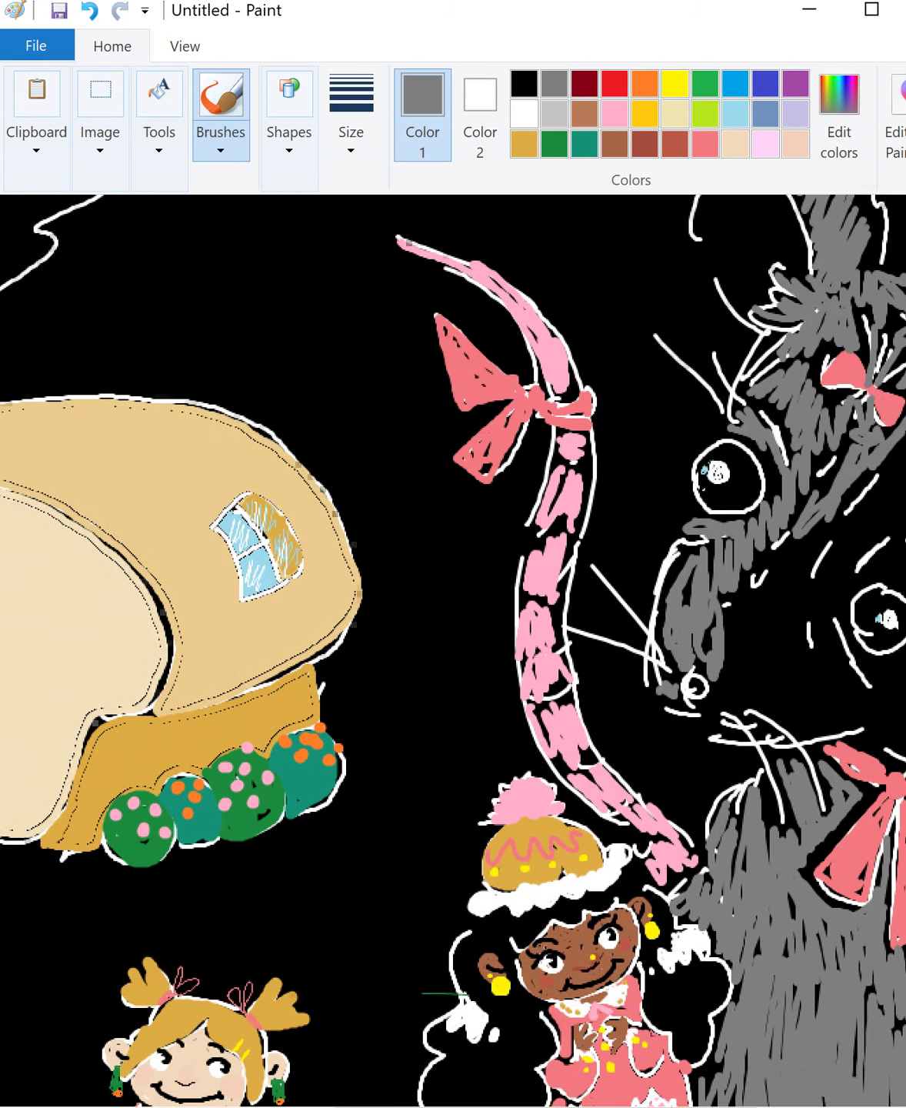
pyautogui.moveTo(719, 700)
pyautogui.mouseDown()
pyautogui.moveTo(734, 623)
pyautogui.moveTo(805, 578)
pyautogui.moveTo(897, 561)
pyautogui.moveTo(846, 554)
pyautogui.moveTo(892, 484)
pyautogui.moveTo(885, 442)
pyautogui.moveTo(780, 611)
pyautogui.mouseUp()
pyautogui.moveTo(770, 729)
pyautogui.mouseDown()
pyautogui.moveTo(846, 639)
pyautogui.moveTo(884, 745)
pyautogui.moveTo(900, 654)
pyautogui.moveTo(816, 654)
pyautogui.mouseUp()
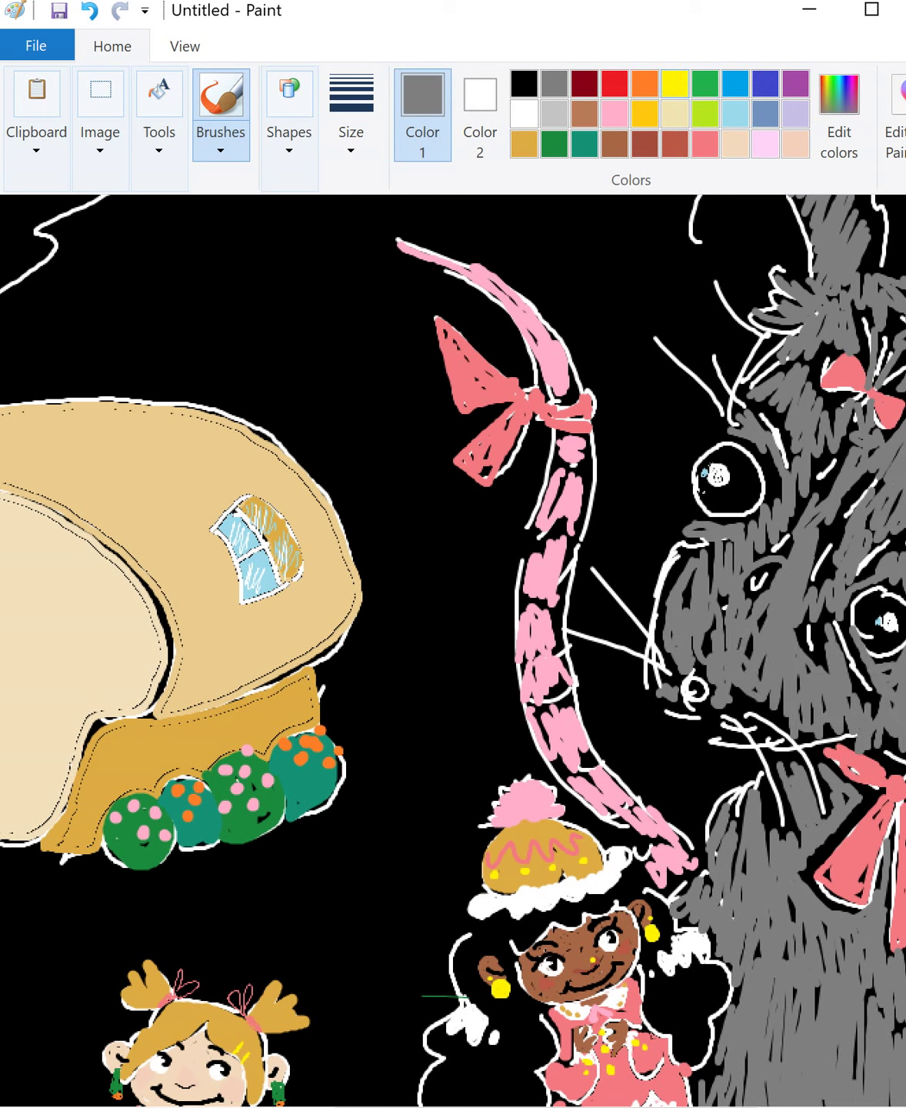
# - Trim the edges of the neck bow, tail bow and head bow with white zigzag lace
pyautogui.click(523, 113)
pyautogui.moveTo(829, 760)
pyautogui.mouseDown()
pyautogui.moveTo(873, 793)
pyautogui.moveTo(815, 873)
pyautogui.moveTo(892, 777)
pyautogui.moveTo(877, 900)
pyautogui.moveTo(897, 950)
pyautogui.mouseUp()
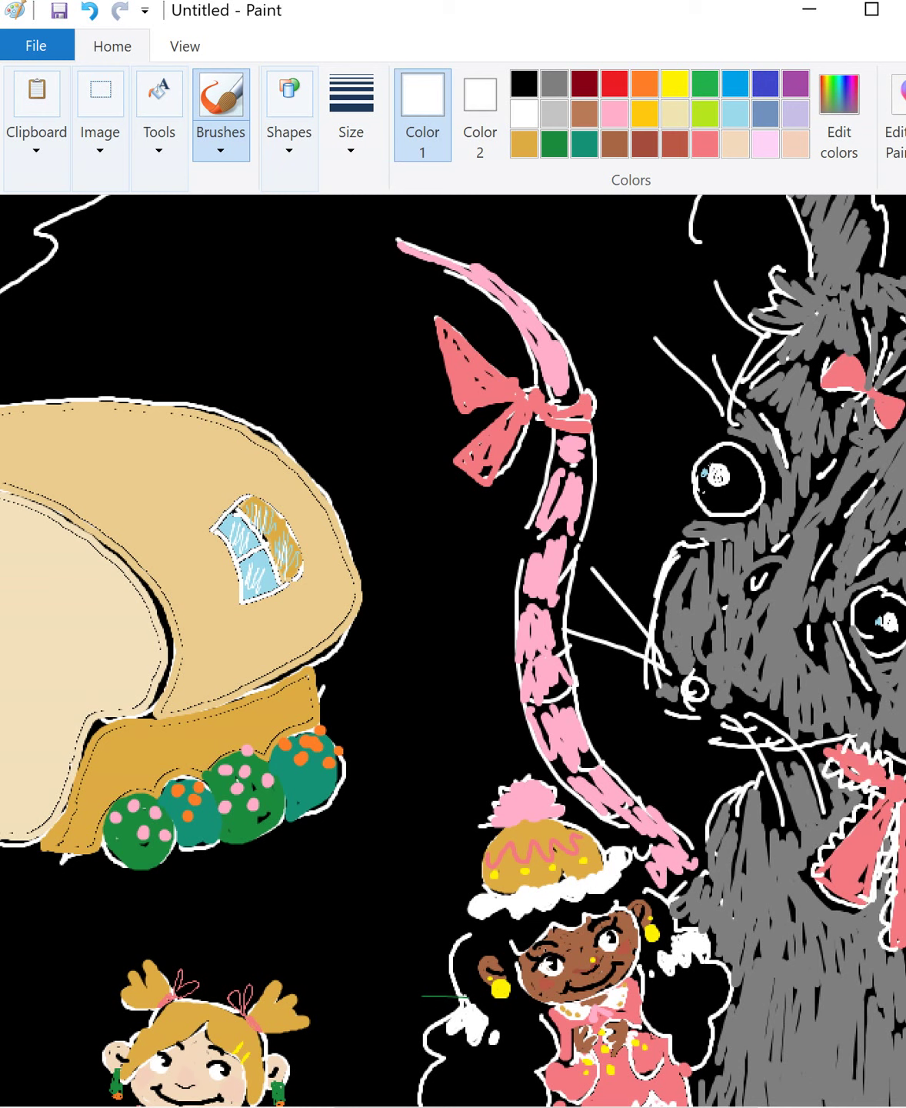
pyautogui.moveTo(444, 308)
pyautogui.mouseDown()
pyautogui.moveTo(512, 381)
pyautogui.moveTo(472, 445)
pyautogui.moveTo(543, 424)
pyautogui.moveTo(588, 392)
pyautogui.mouseUp()
pyautogui.moveTo(821, 390)
pyautogui.mouseDown()
pyautogui.moveTo(867, 348)
pyautogui.moveTo(898, 431)
pyautogui.moveTo(860, 398)
pyautogui.mouseUp()
# - Dot the large animal's head, tail and neck bows with yellow spots
pyautogui.click(676, 83)
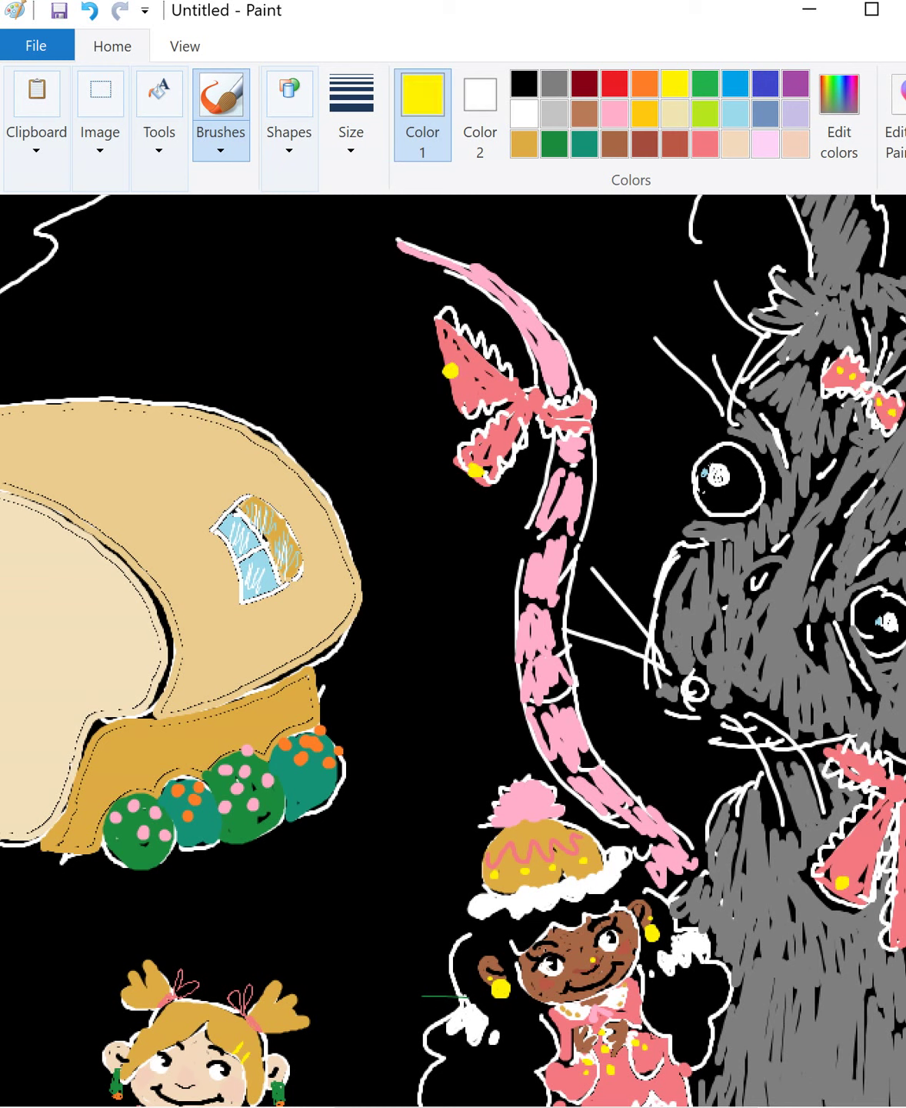
pyautogui.click(859, 851)
pyautogui.click(831, 904)
# - Add dark-green dots to the tail bow and draw thin dark-green ribbons and a knot over the neck bow
pyautogui.click(554, 143)
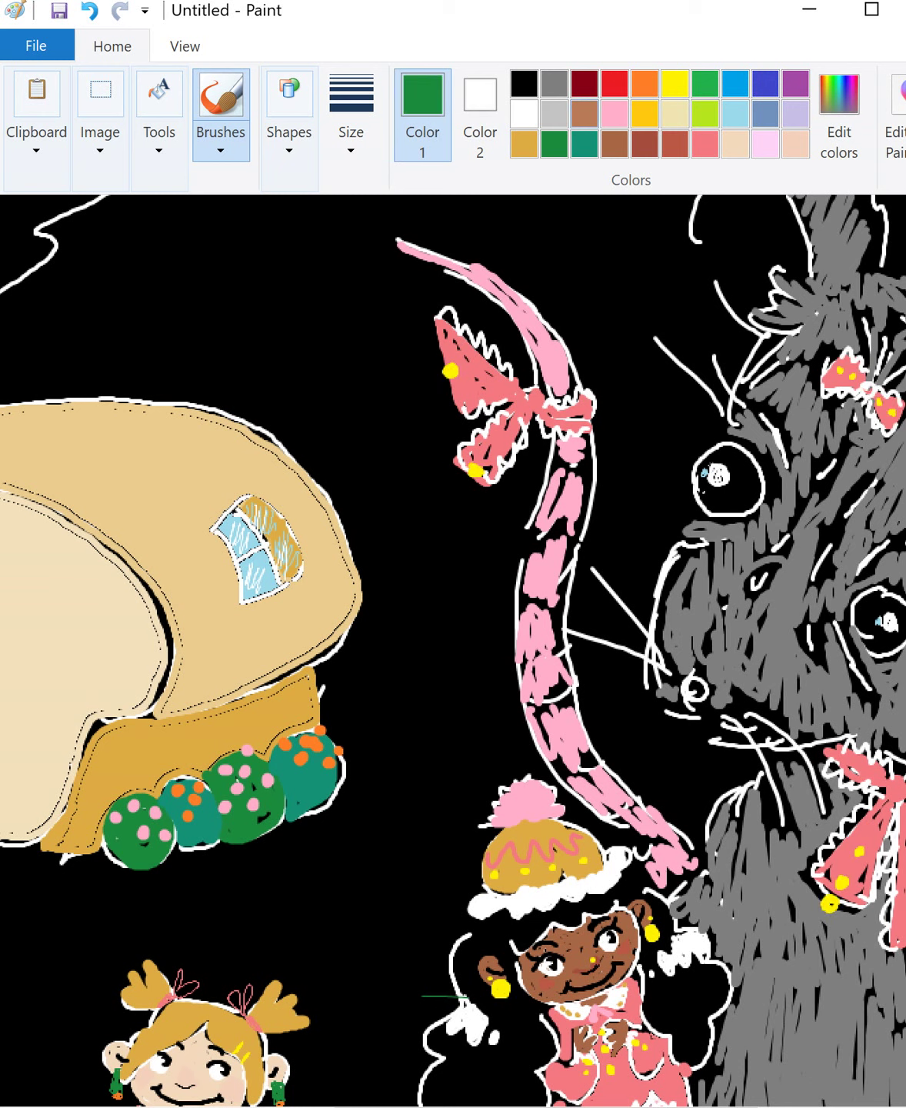
pyautogui.hotkey('ctrl', 'z')
pyautogui.click(471, 370)
pyautogui.click(482, 453)
pyautogui.moveTo(817, 751)
pyautogui.mouseDown()
pyautogui.moveTo(895, 797)
pyautogui.moveTo(865, 844)
pyautogui.mouseUp()
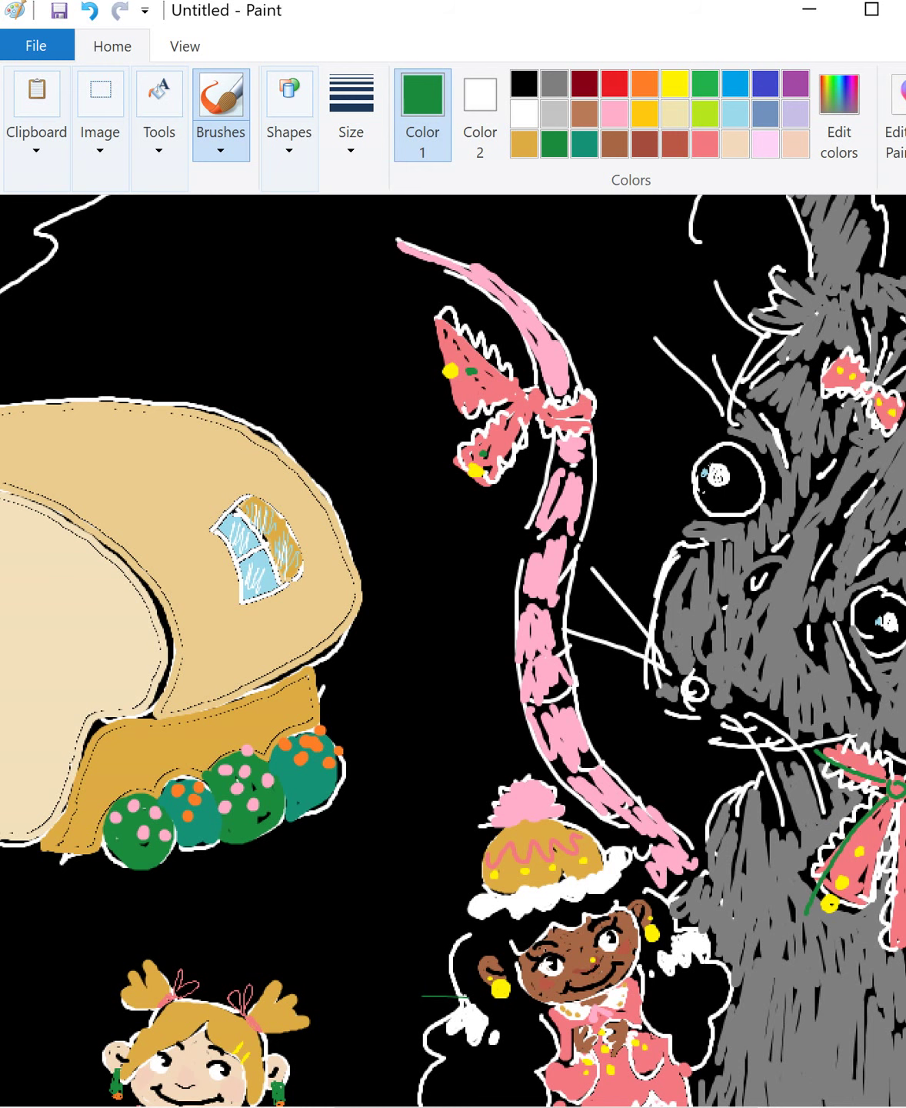
# - Fill the inside of the large animal's upper ear with pink strokes
pyautogui.hotkey('ctrl', 'pagedown')
pyautogui.click(614, 114)
pyautogui.moveTo(605, 261)
pyautogui.mouseDown()
pyautogui.moveTo(623, 312)
pyautogui.moveTo(639, 269)
pyautogui.mouseUp()
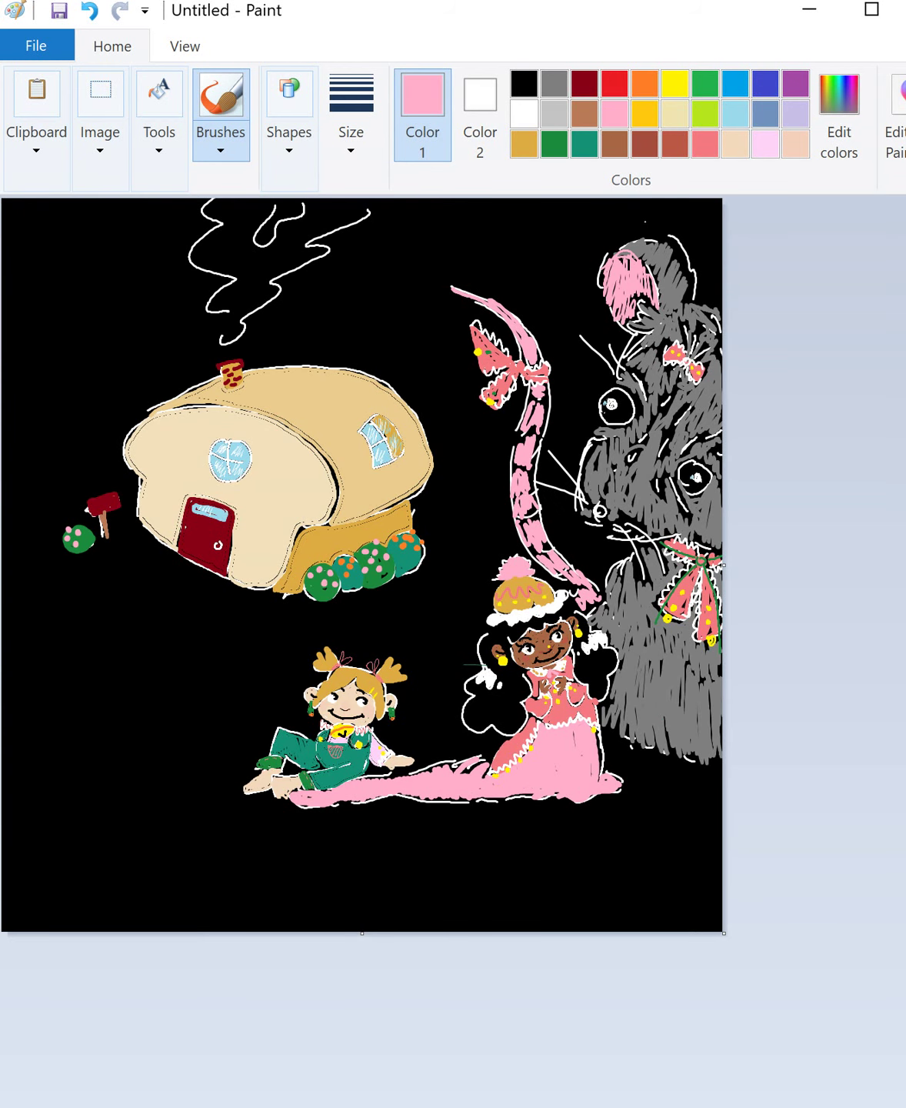
# - Hatch the chimney smoke in white and draw a wavy white horizon line across the canvas behind the cottage
pyautogui.click(524, 113)
pyautogui.moveTo(231, 331)
pyautogui.mouseDown()
pyautogui.moveTo(212, 231)
pyautogui.moveTo(259, 207)
pyautogui.moveTo(309, 253)
pyautogui.moveTo(323, 202)
pyautogui.moveTo(369, 201)
pyautogui.moveTo(308, 232)
pyautogui.mouseUp()
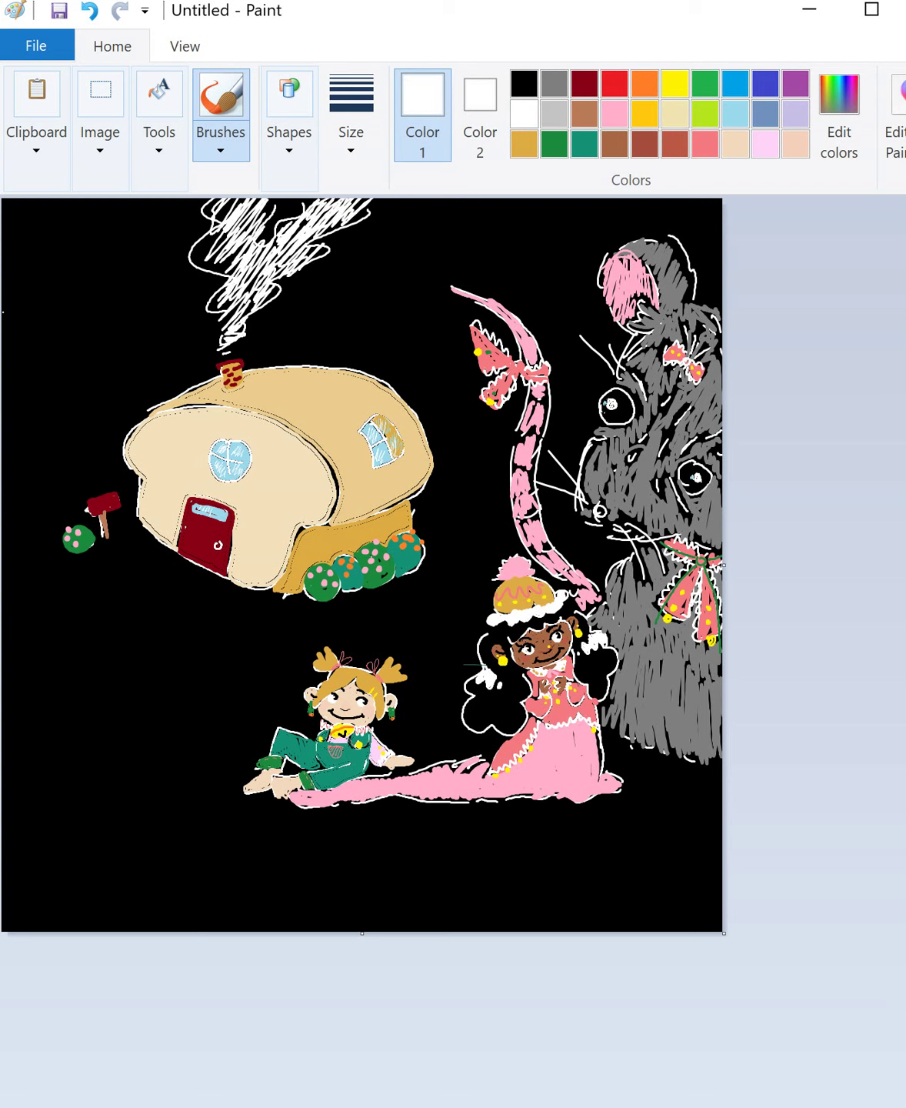
pyautogui.moveTo(3, 311)
pyautogui.mouseDown()
pyautogui.moveTo(115, 329)
pyautogui.moveTo(442, 335)
pyautogui.mouseUp()
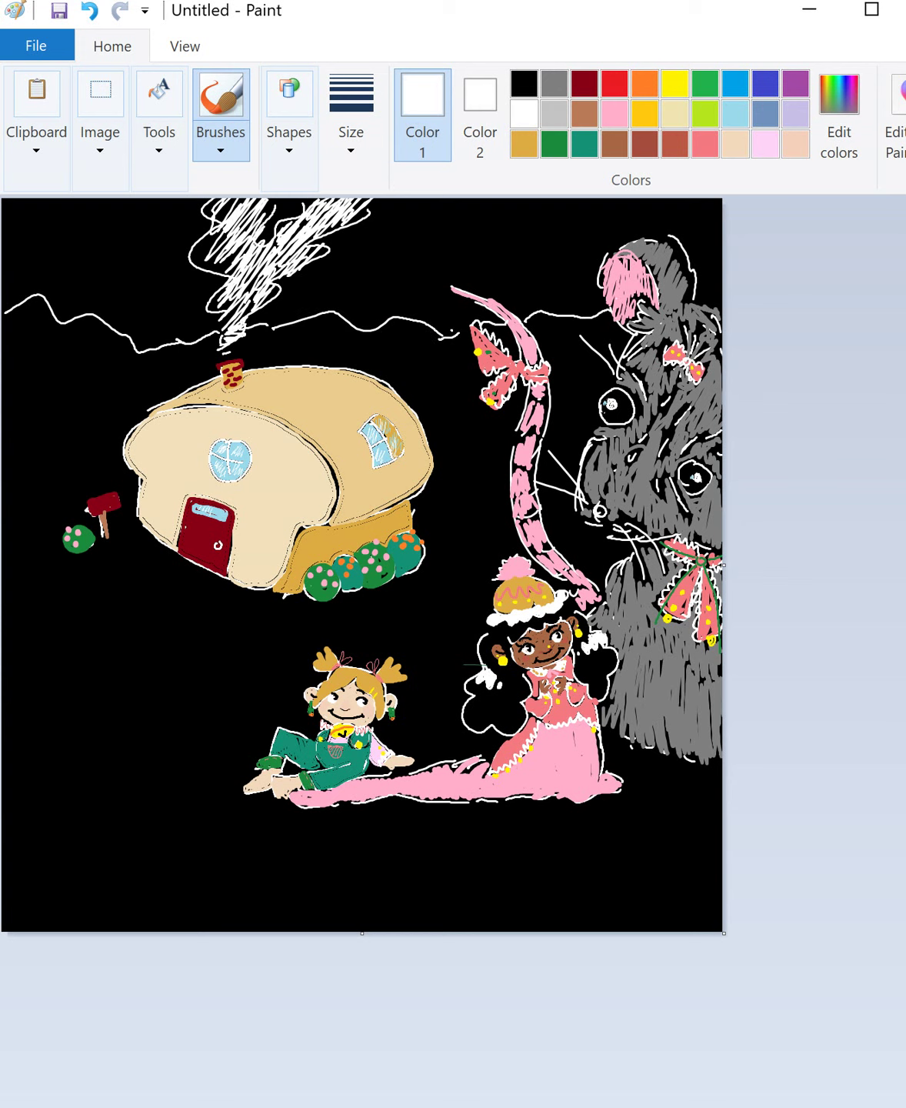
# - Hatch the sky above the horizon with gold strokes and layer orange strokes over its upper part, leaving the smoke clear
pyautogui.click(645, 114)
pyautogui.moveTo(6, 221)
pyautogui.mouseDown()
pyautogui.moveTo(10, 204)
pyautogui.moveTo(182, 202)
pyautogui.moveTo(215, 315)
pyautogui.mouseUp()
pyautogui.moveTo(287, 206)
pyautogui.mouseDown()
pyautogui.moveTo(357, 231)
pyautogui.moveTo(426, 231)
pyautogui.moveTo(492, 315)
pyautogui.moveTo(434, 288)
pyautogui.moveTo(486, 231)
pyautogui.moveTo(546, 280)
pyautogui.moveTo(565, 203)
pyautogui.moveTo(588, 308)
pyautogui.moveTo(603, 224)
pyautogui.moveTo(651, 201)
pyautogui.moveTo(697, 232)
pyautogui.moveTo(720, 269)
pyautogui.mouseUp()
pyautogui.click(644, 83)
pyautogui.moveTo(6, 207)
pyautogui.mouseDown()
pyautogui.moveTo(127, 253)
pyautogui.moveTo(200, 231)
pyautogui.mouseUp()
pyautogui.moveTo(276, 217); pyautogui.dragTo(298, 204)
pyautogui.moveTo(335, 245)
pyautogui.mouseDown()
pyautogui.moveTo(378, 203)
pyautogui.moveTo(492, 231)
pyautogui.moveTo(719, 216)
pyautogui.mouseUp()
# - Fleck the sky with white and draw white zigzag grass patches beside the cottage, behind the tail and in the foreground
pyautogui.click(521, 114)
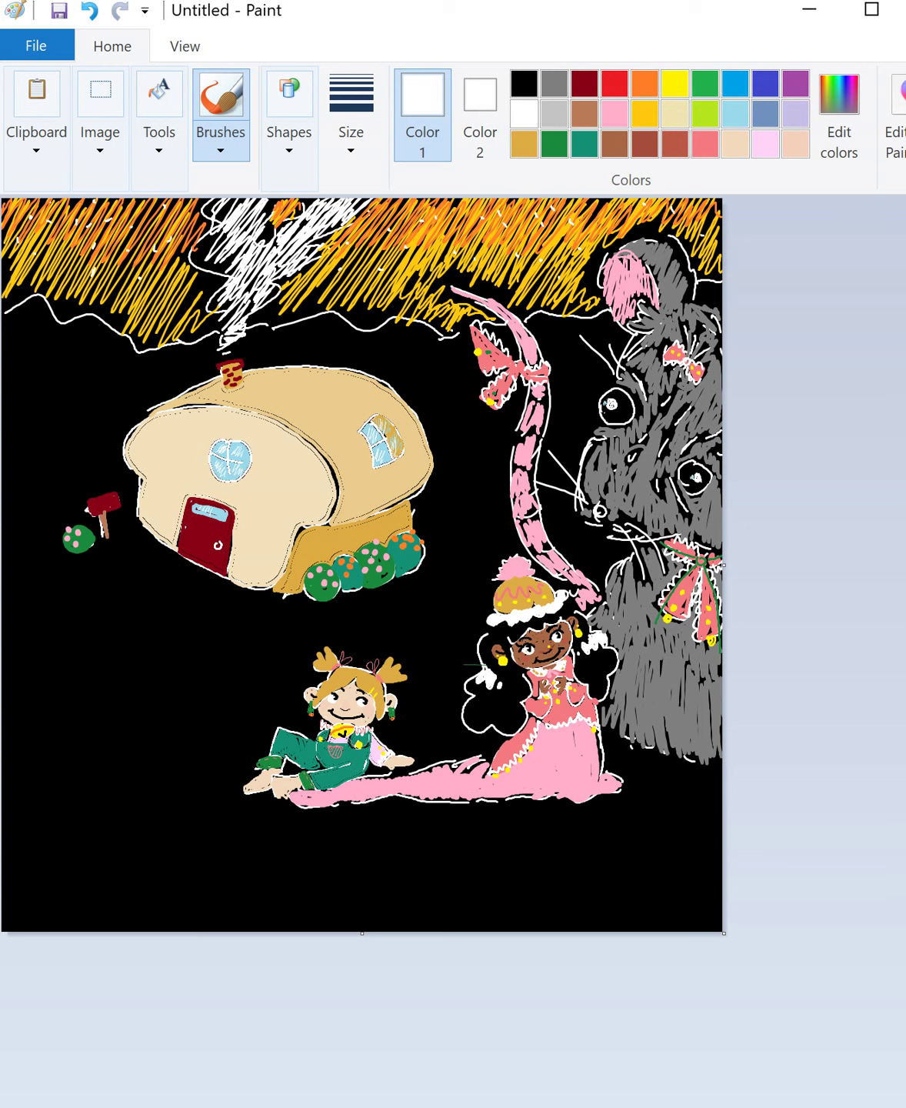
pyautogui.moveTo(21, 356)
pyautogui.mouseDown()
pyautogui.moveTo(51, 397)
pyautogui.moveTo(121, 399)
pyautogui.mouseUp()
pyautogui.moveTo(3, 736)
pyautogui.mouseDown()
pyautogui.moveTo(39, 668)
pyautogui.moveTo(197, 681)
pyautogui.mouseUp()
pyautogui.moveTo(461, 456); pyautogui.dragTo(508, 440)
pyautogui.moveTo(550, 426); pyautogui.dragTo(577, 397)
pyautogui.moveTo(460, 893)
pyautogui.mouseDown()
pyautogui.moveTo(538, 854)
pyautogui.moveTo(719, 862)
pyautogui.mouseUp()
# - Hatch dark-green strokes over the white zigzag grass patches
pyautogui.click(554, 144)
pyautogui.moveTo(4, 423); pyautogui.dragTo(81, 399)
pyautogui.moveTo(6, 734)
pyautogui.mouseDown()
pyautogui.moveTo(20, 696)
pyautogui.moveTo(187, 668)
pyautogui.mouseUp()
pyautogui.moveTo(460, 467); pyautogui.dragTo(591, 400)
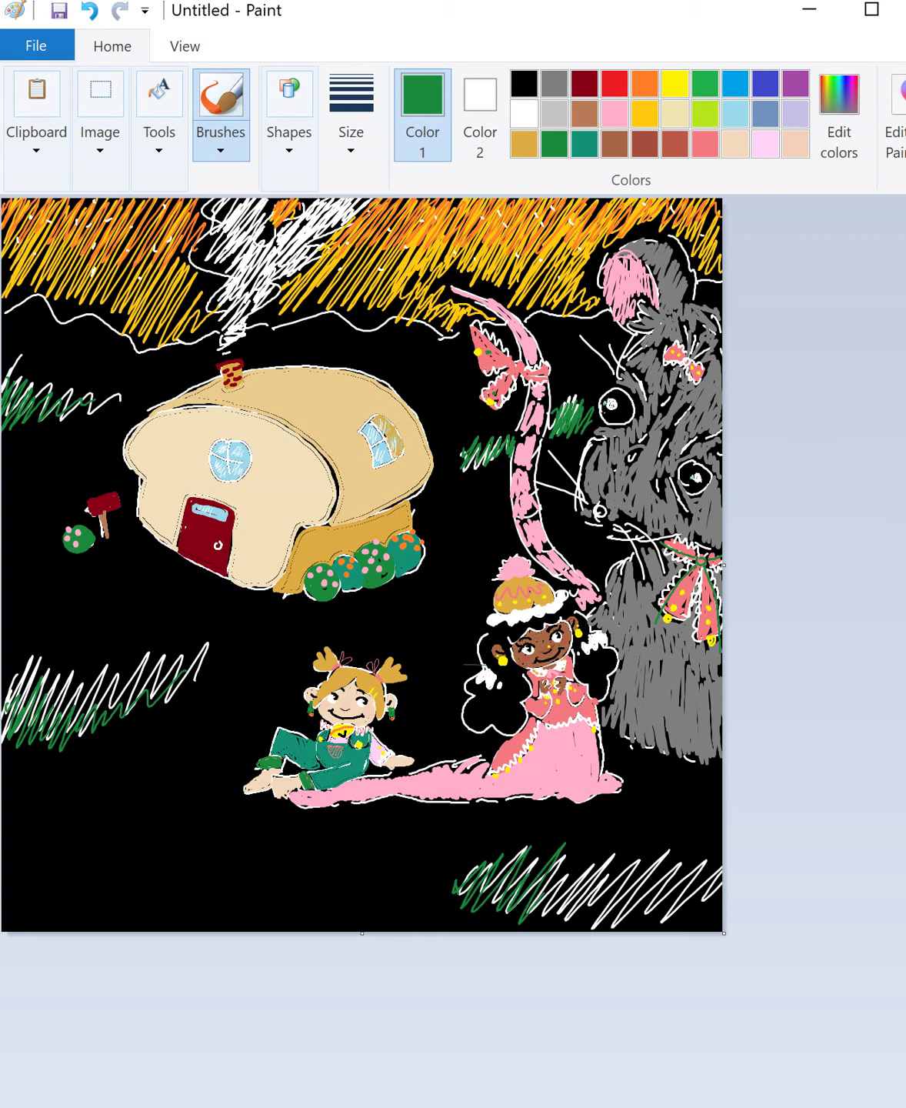